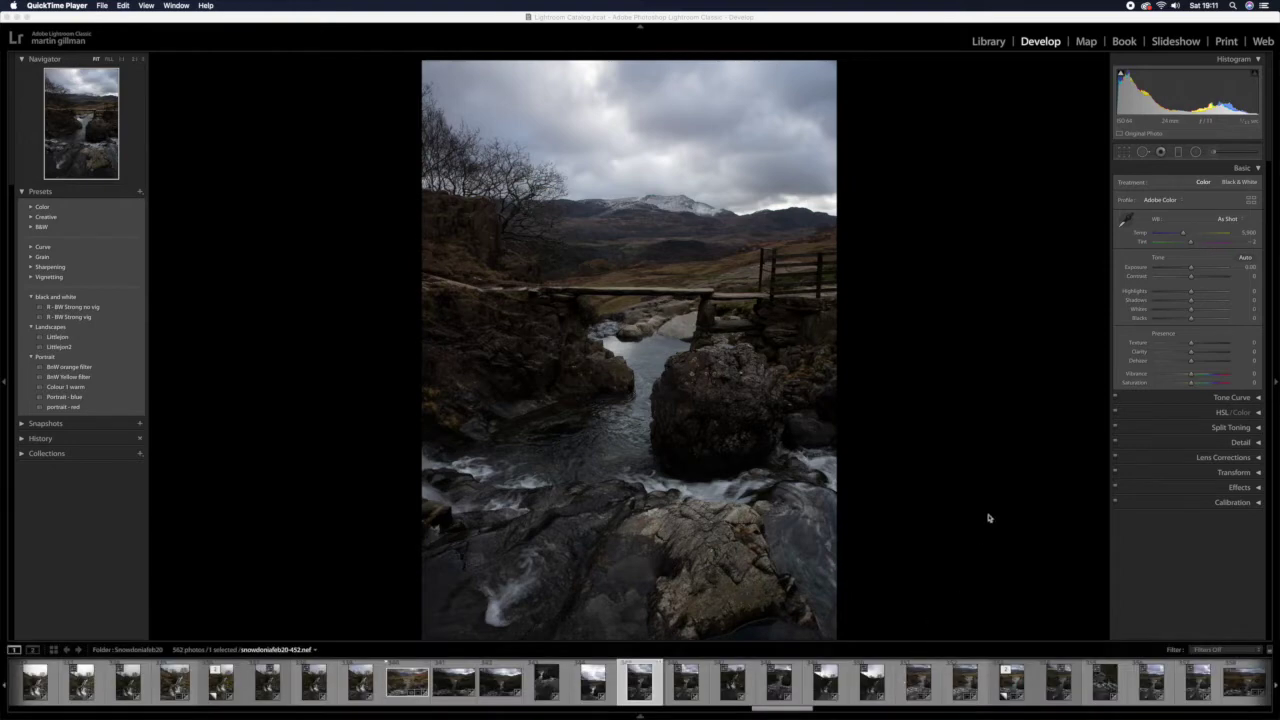
- Rotate the river photo slightly to level it and commit the crop as a vertical frame
{"action": "left_click", "coordinate": [1132, 148]}
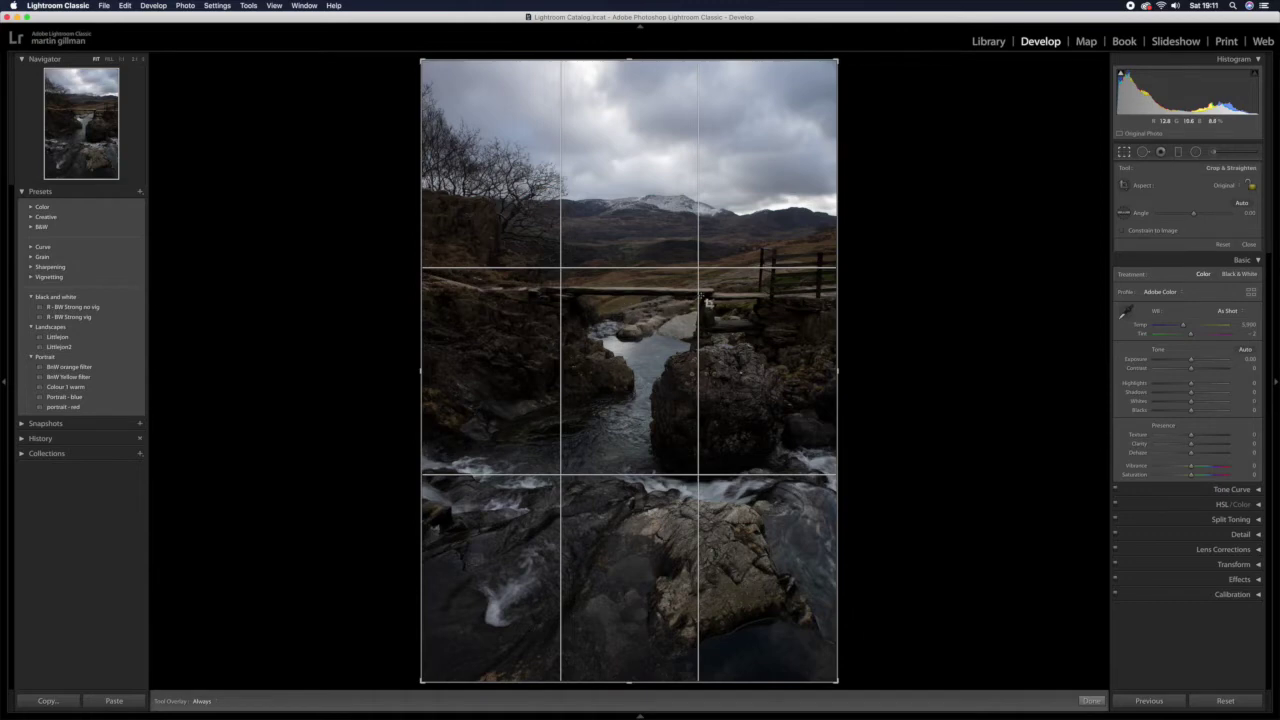
{"action": "left_click_drag", "start_coordinate": [1017, 290], "coordinate": [1012, 281]}
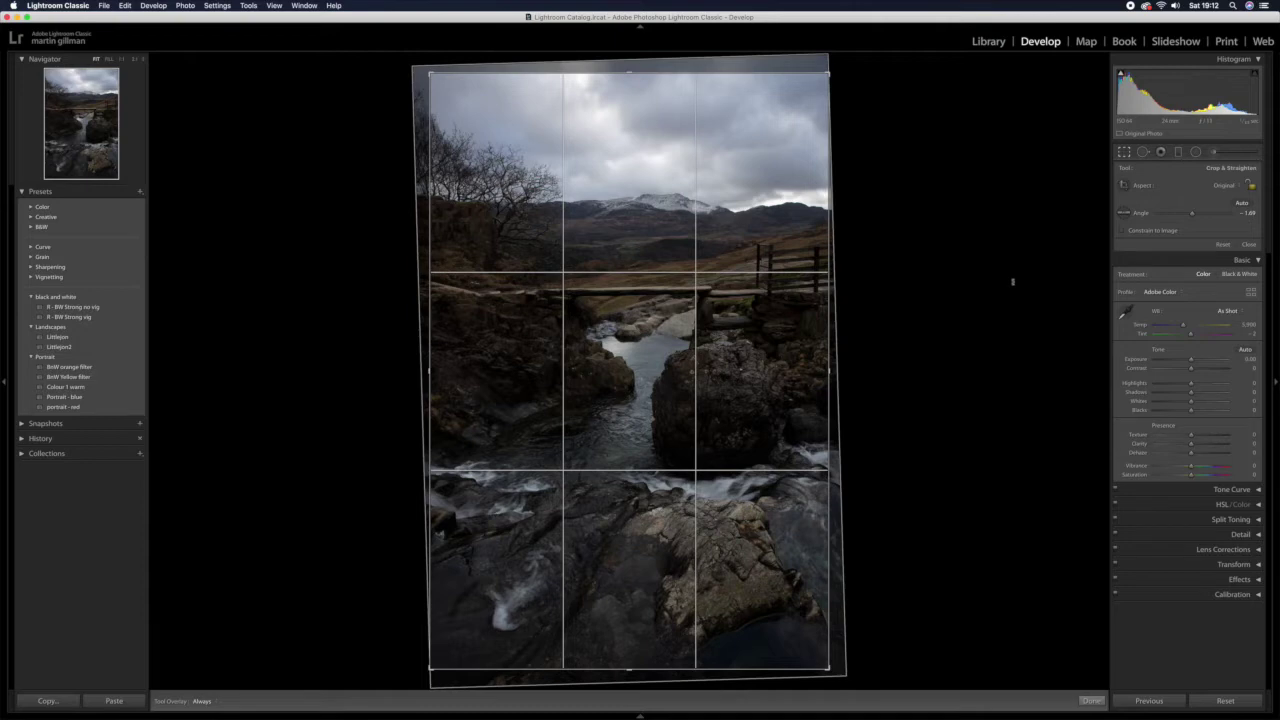
{"action": "key", "text": "Return"}
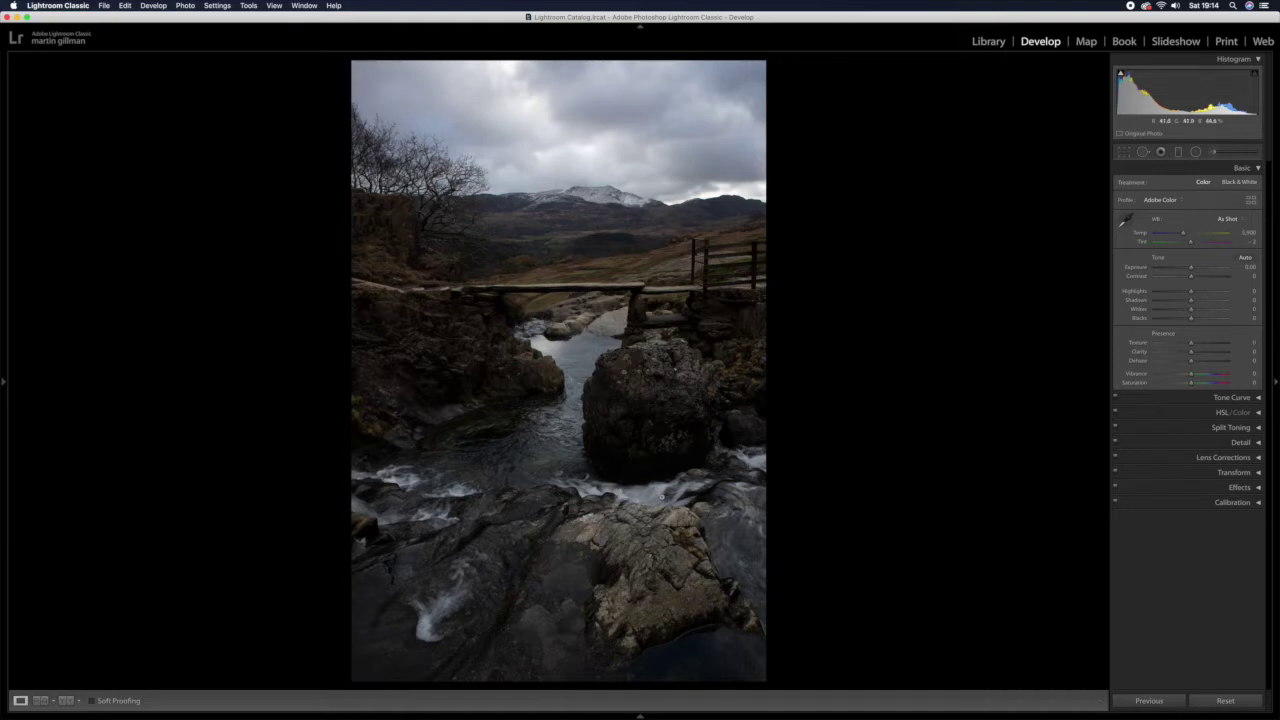
- Zoom to full size on the rushing white water below the boulder
{"action": "left_click", "coordinate": [661, 495]}
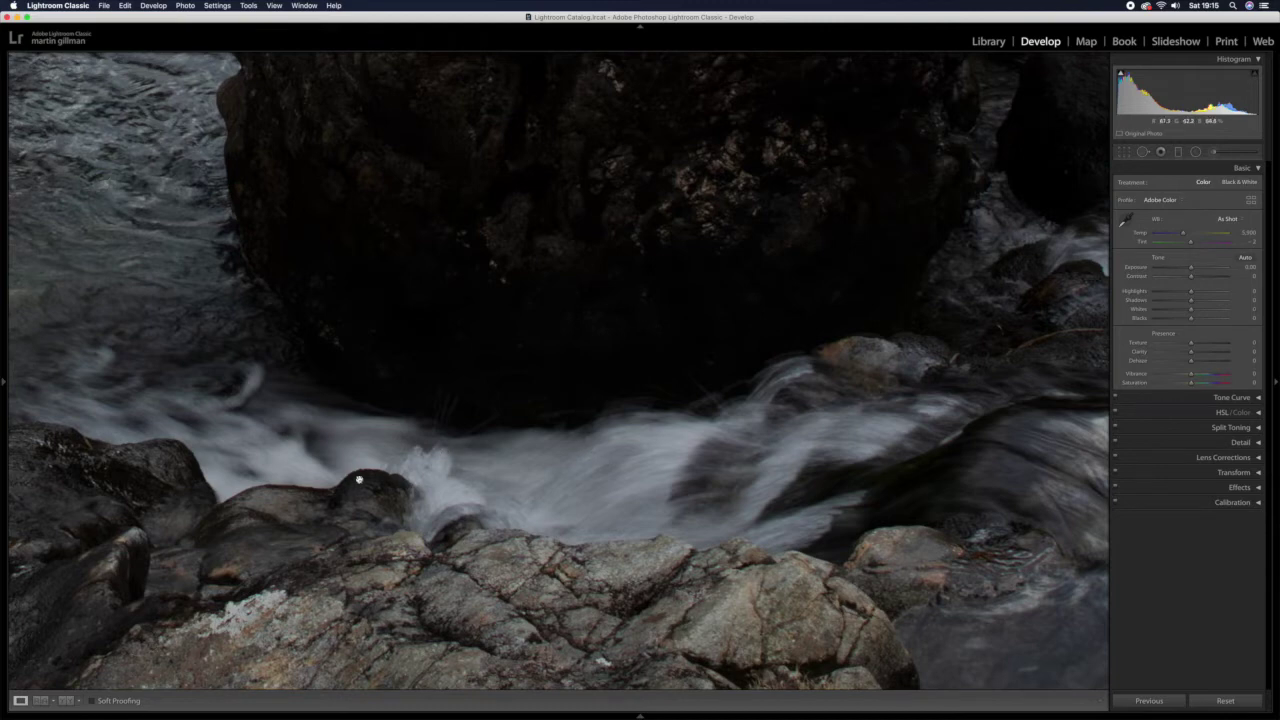
- Zoom back out to Fit view of the straightened stream and footbridge photo
{"action": "left_click", "coordinate": [686, 482]}
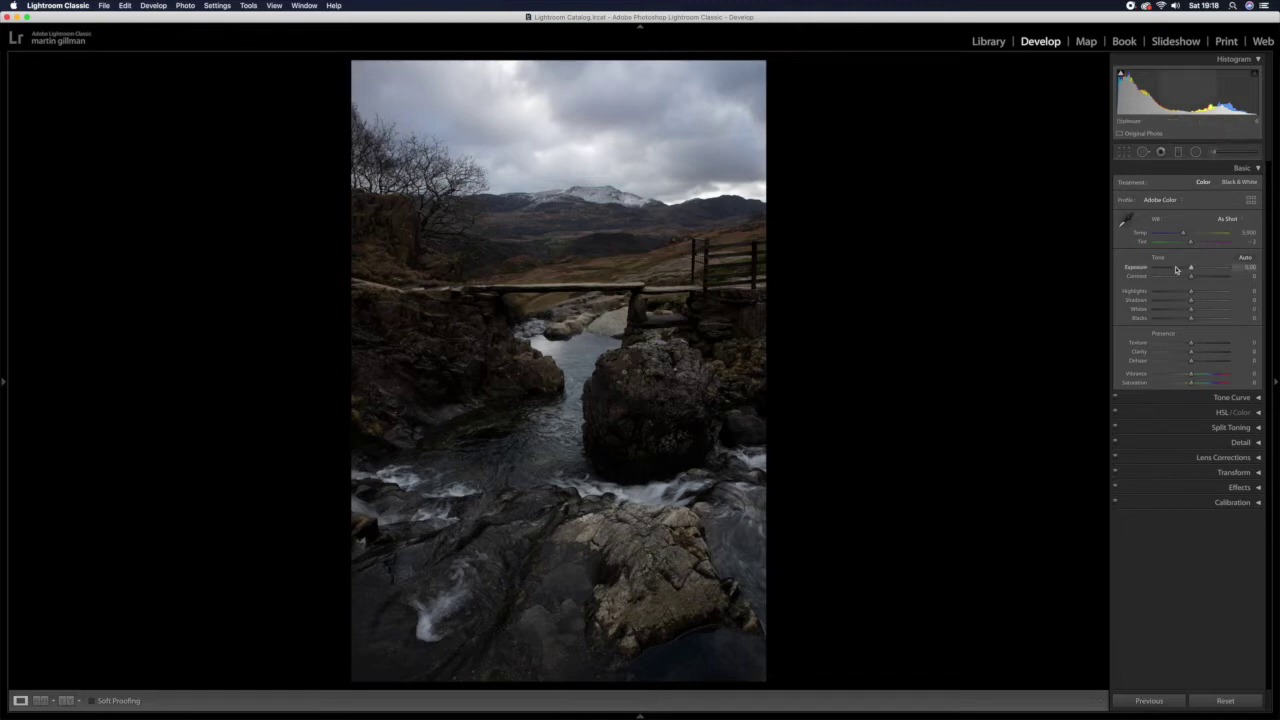
- Raise Exposure in the Basic panel step by step to +0.55
{"action": "left_click_drag", "start_coordinate": [1192, 269], "coordinate": [1194, 269]}
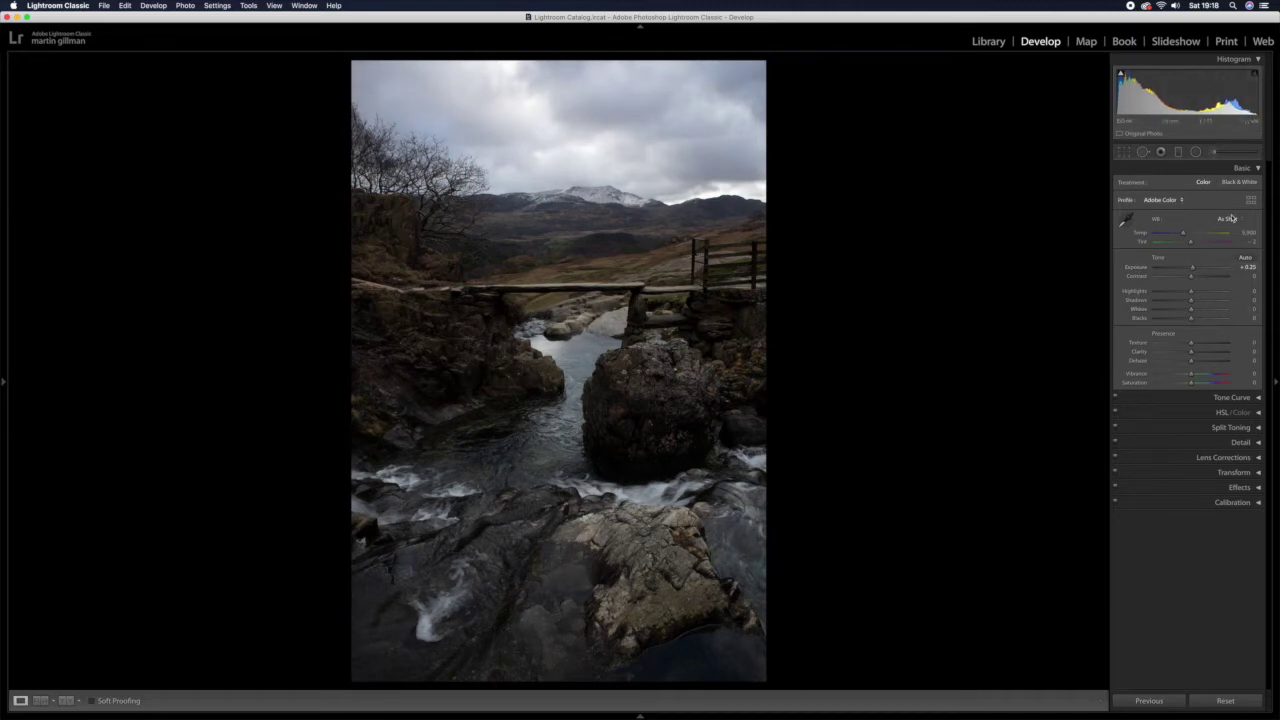
{"action": "left_click_drag", "start_coordinate": [1193, 268], "coordinate": [1197, 268]}
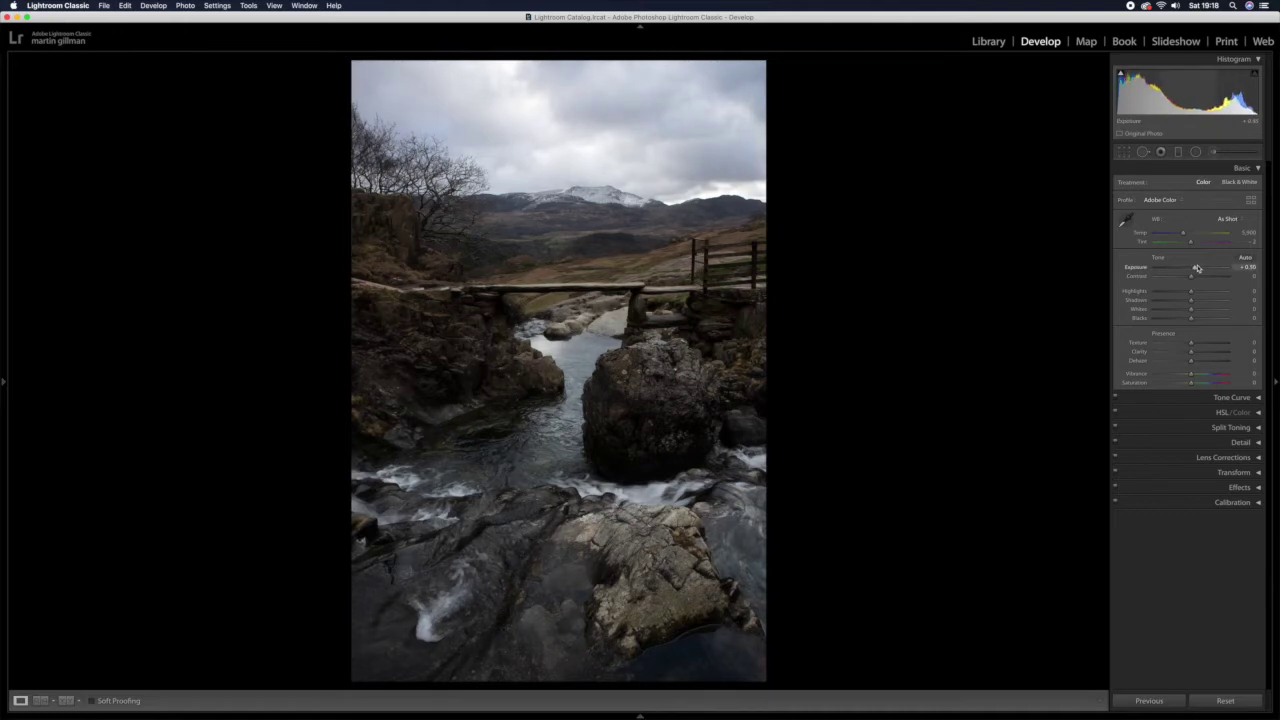
{"action": "left_click_drag", "start_coordinate": [1197, 268], "coordinate": [1197, 268]}
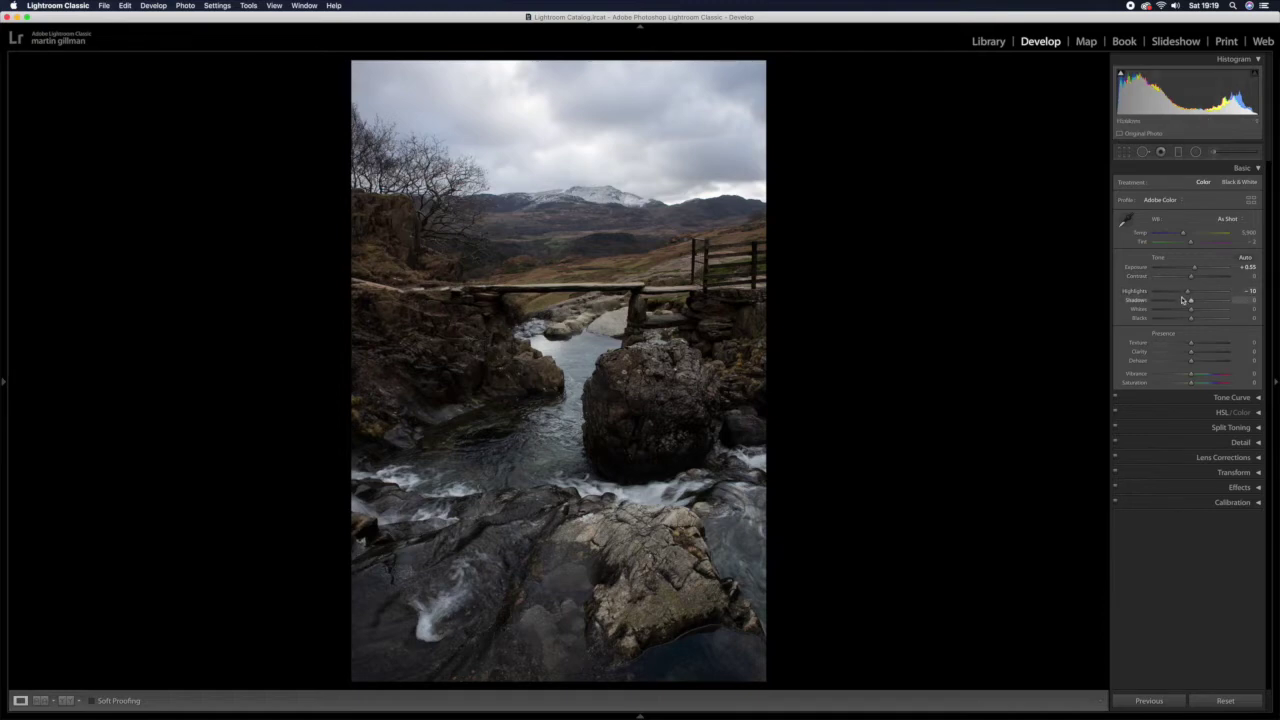
- Lift Shadows to +28 to reveal the dark rocks, and nudge Whites to about +7
{"action": "left_click_drag", "start_coordinate": [1190, 303], "coordinate": [1192, 303]}
{"action": "left_click_drag", "start_coordinate": [1191, 303], "coordinate": [1201, 307]}
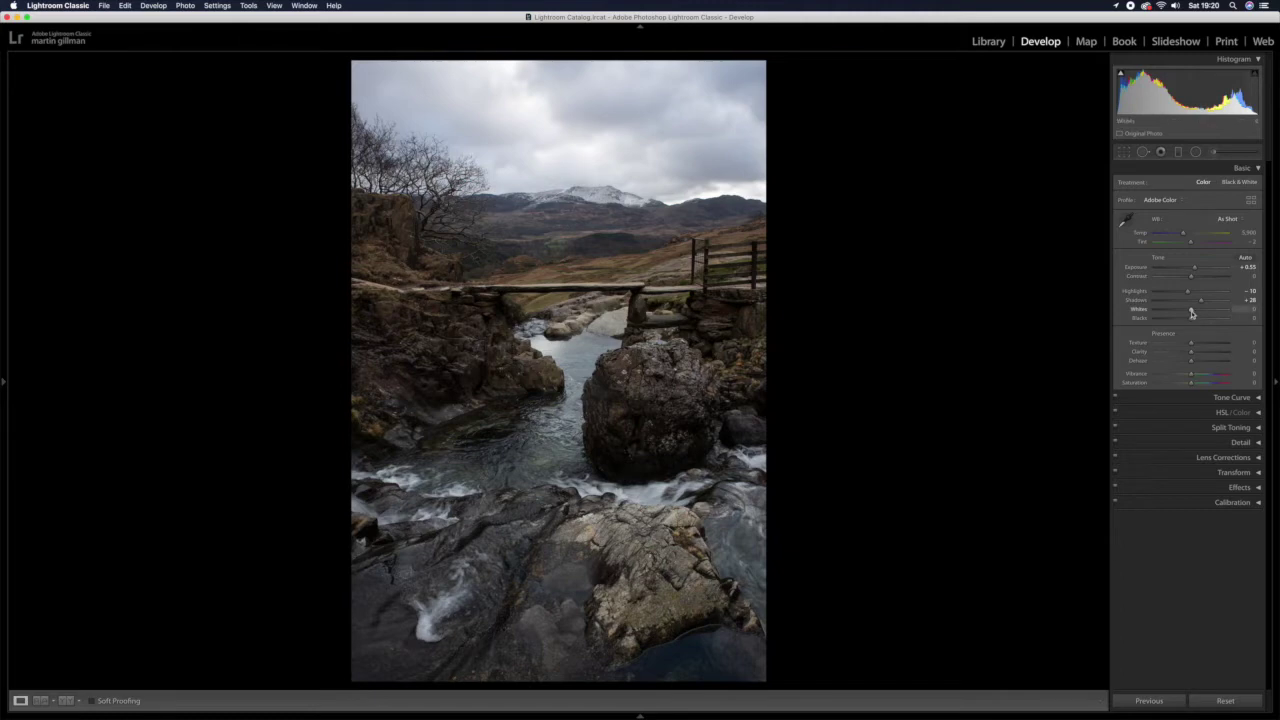
{"action": "mouse_move", "coordinate": [1191, 313]}
{"action": "left_mouse_down"}
{"action": "mouse_move", "coordinate": [1208, 308]}
{"action": "mouse_move", "coordinate": [1190, 314]}
{"action": "left_mouse_up"}
- Raise Whites to +13 while watching the highlight clipping preview
{"action": "left_click", "coordinate": [1190, 314], "text": "alt"}
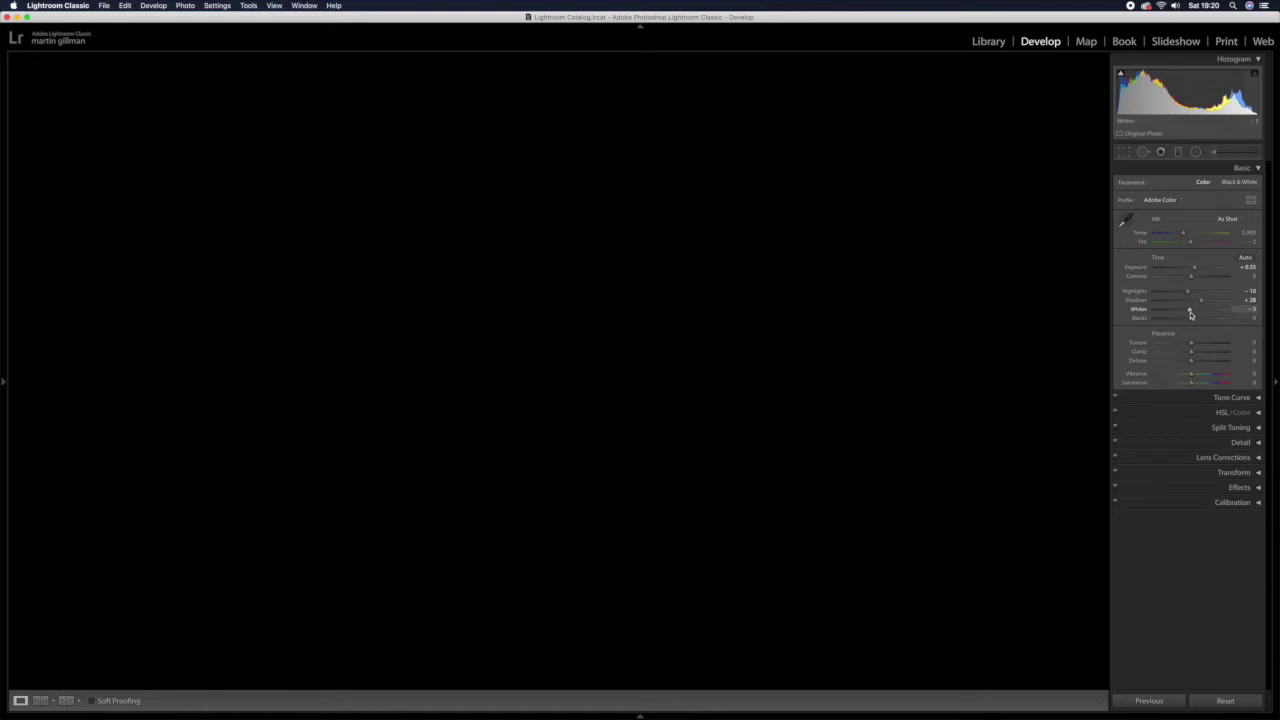
{"action": "mouse_move", "coordinate": [1190, 314]}
{"action": "left_mouse_down"}
{"action": "mouse_move", "coordinate": [1219, 307]}
{"action": "mouse_move", "coordinate": [1195, 310]}
{"action": "left_mouse_up"}
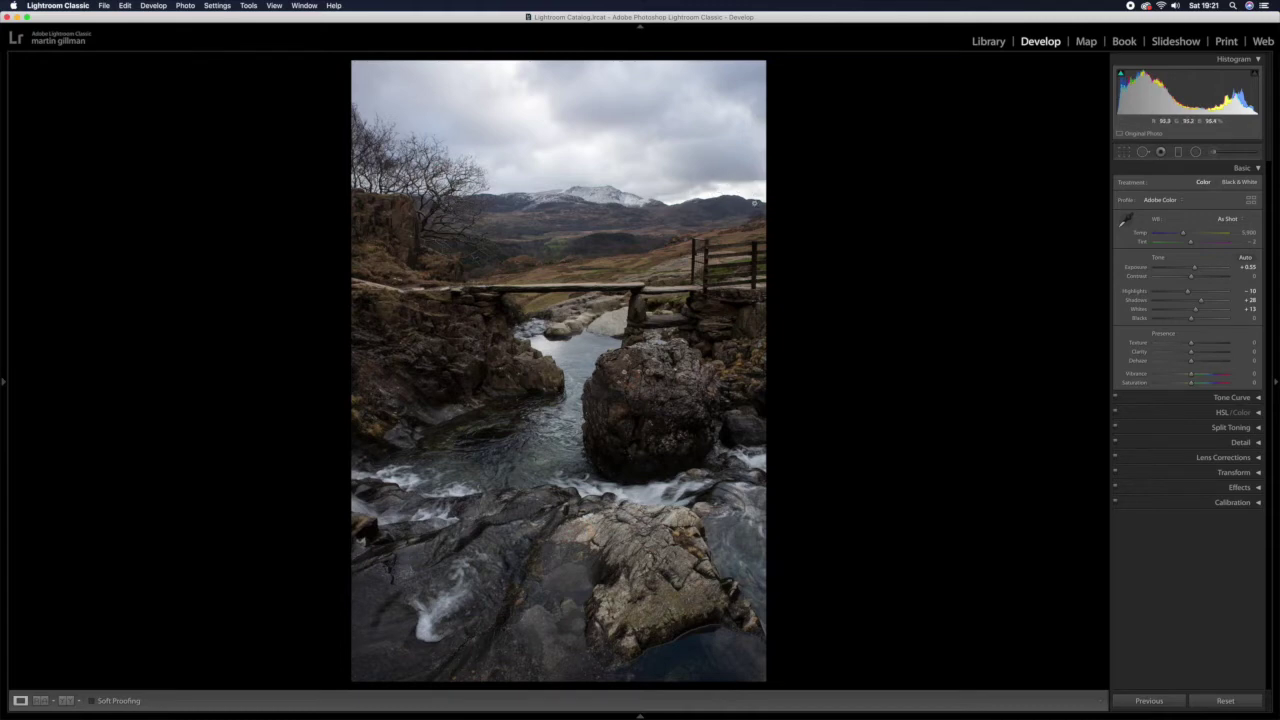
{"action": "left_click", "coordinate": [1195, 313], "text": "alt"}
- Collapse Basic and apply the Medium Contrast point curve in Tone Curve
{"action": "left_click", "coordinate": [1164, 170]}
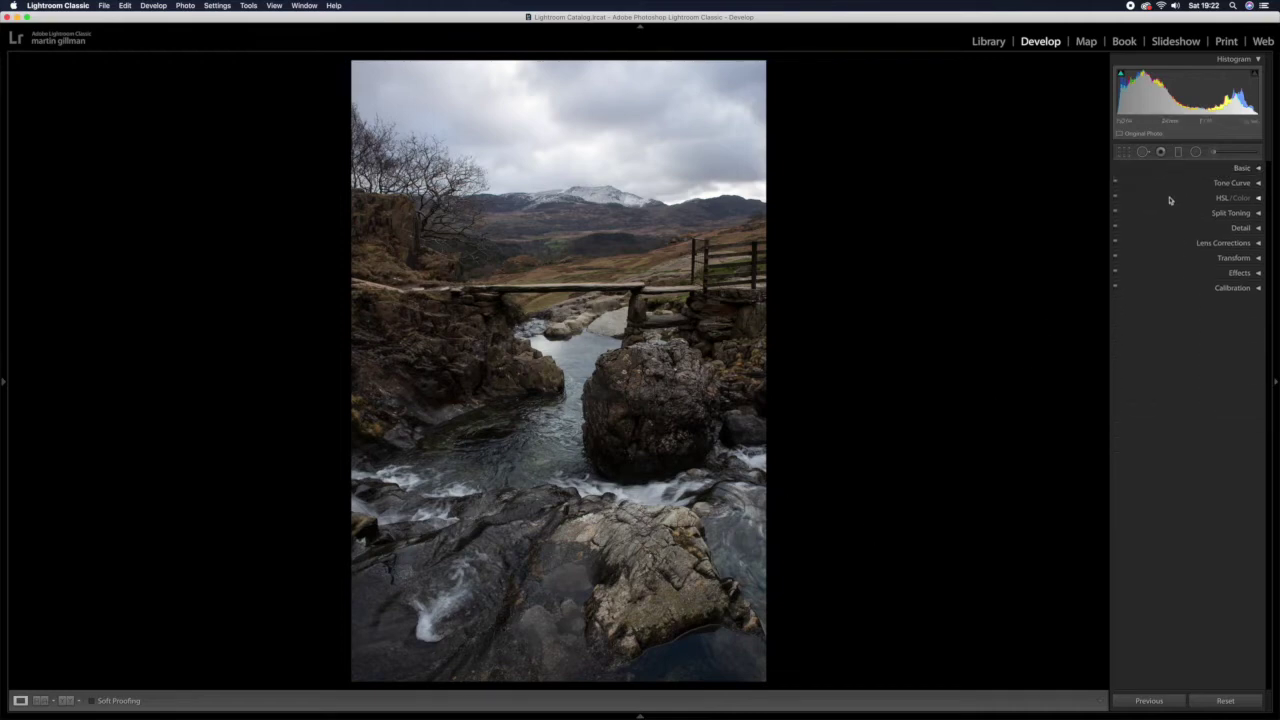
{"action": "left_click", "coordinate": [1173, 185]}
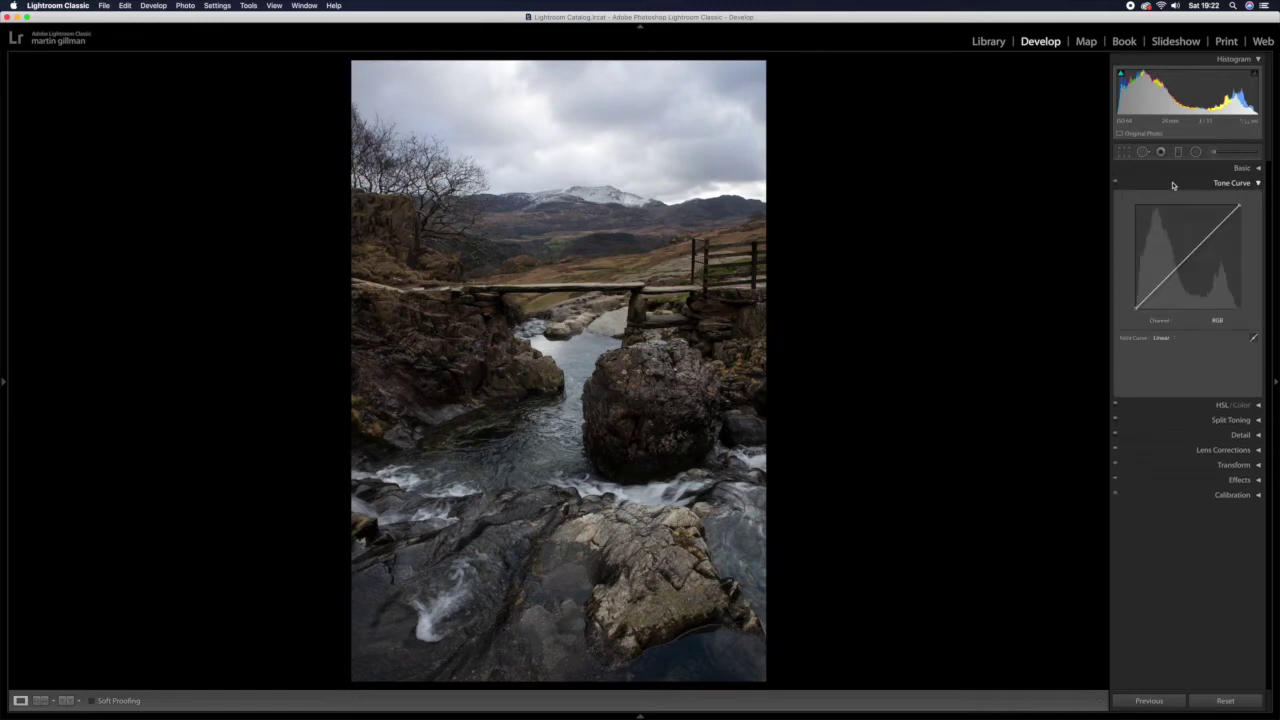
{"action": "left_click", "coordinate": [1163, 338]}
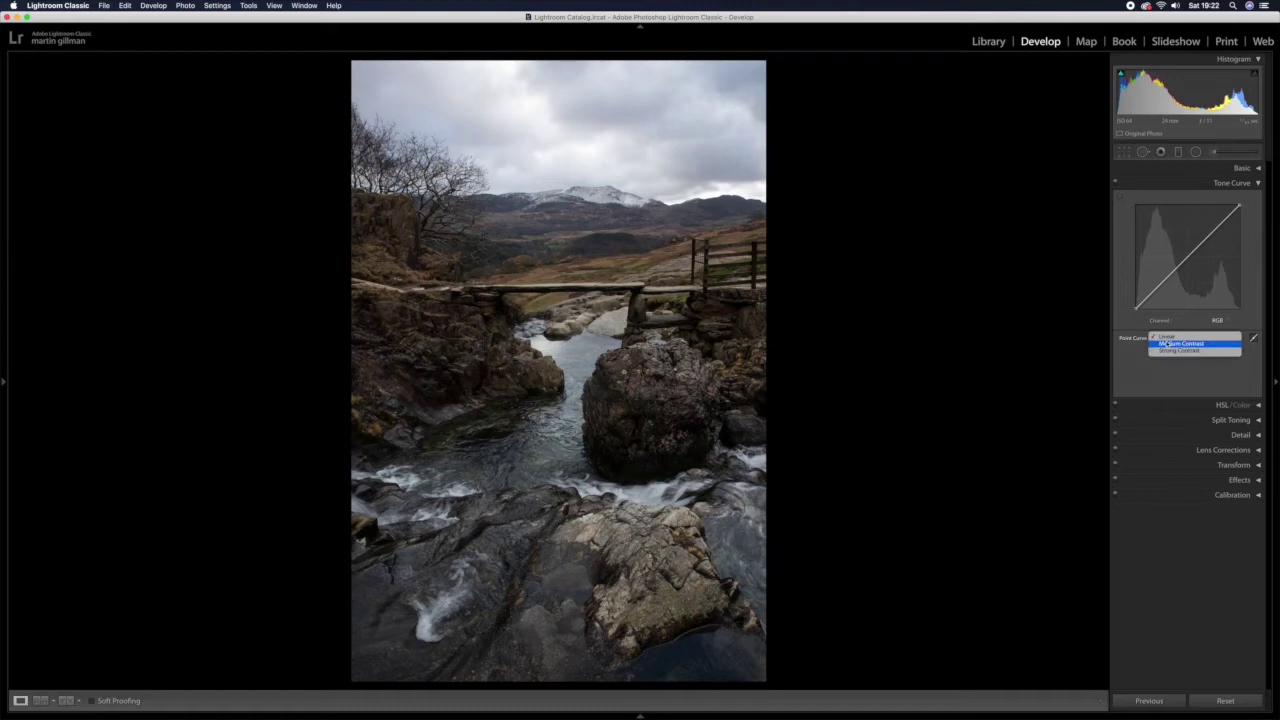
{"action": "left_click", "coordinate": [1170, 344]}
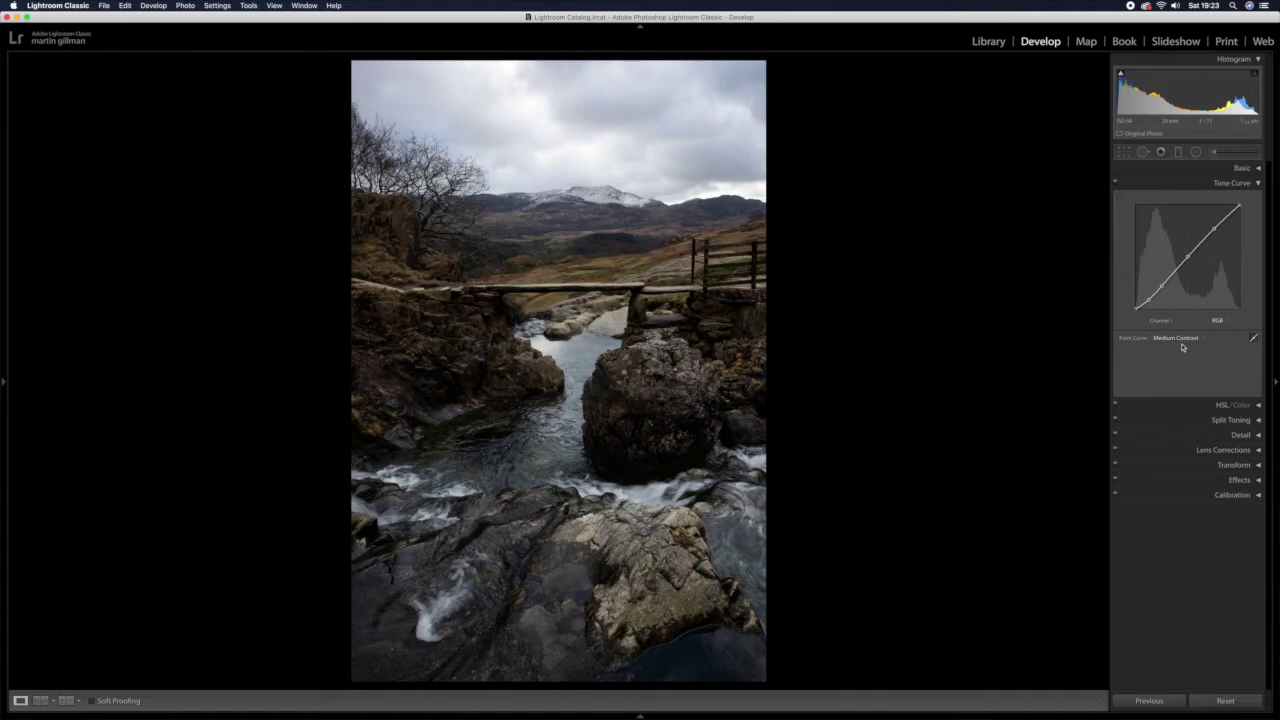
- Revert the point curve to Linear and expand the HSL/Color panel
{"action": "left_click", "coordinate": [1181, 343]}
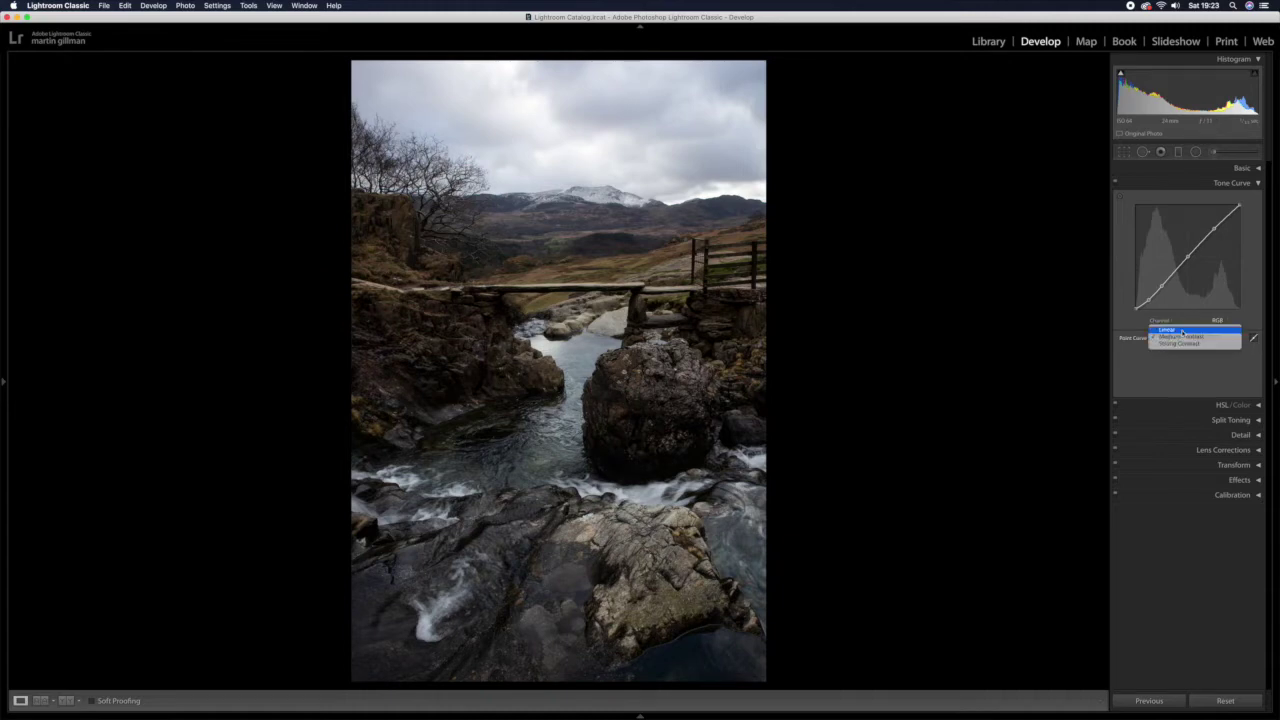
{"action": "left_click", "coordinate": [1168, 329]}
{"action": "left_click", "coordinate": [1166, 189]}
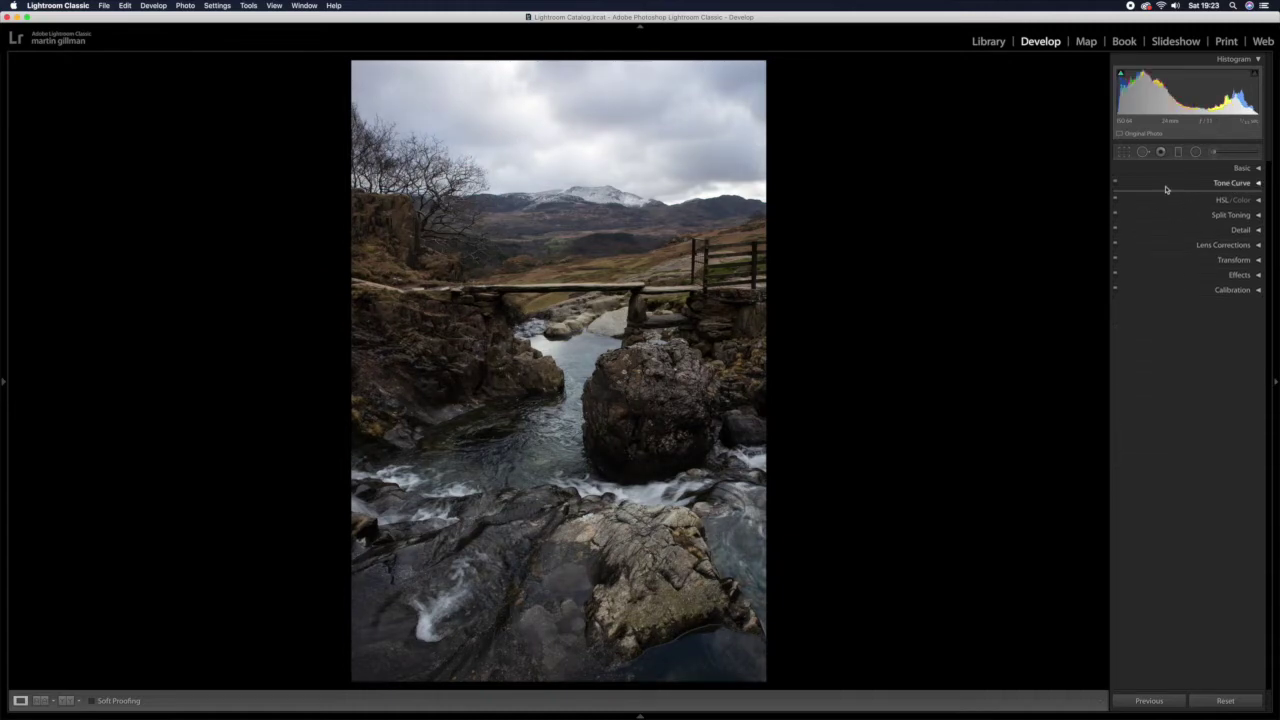
{"action": "left_click", "coordinate": [1159, 199]}
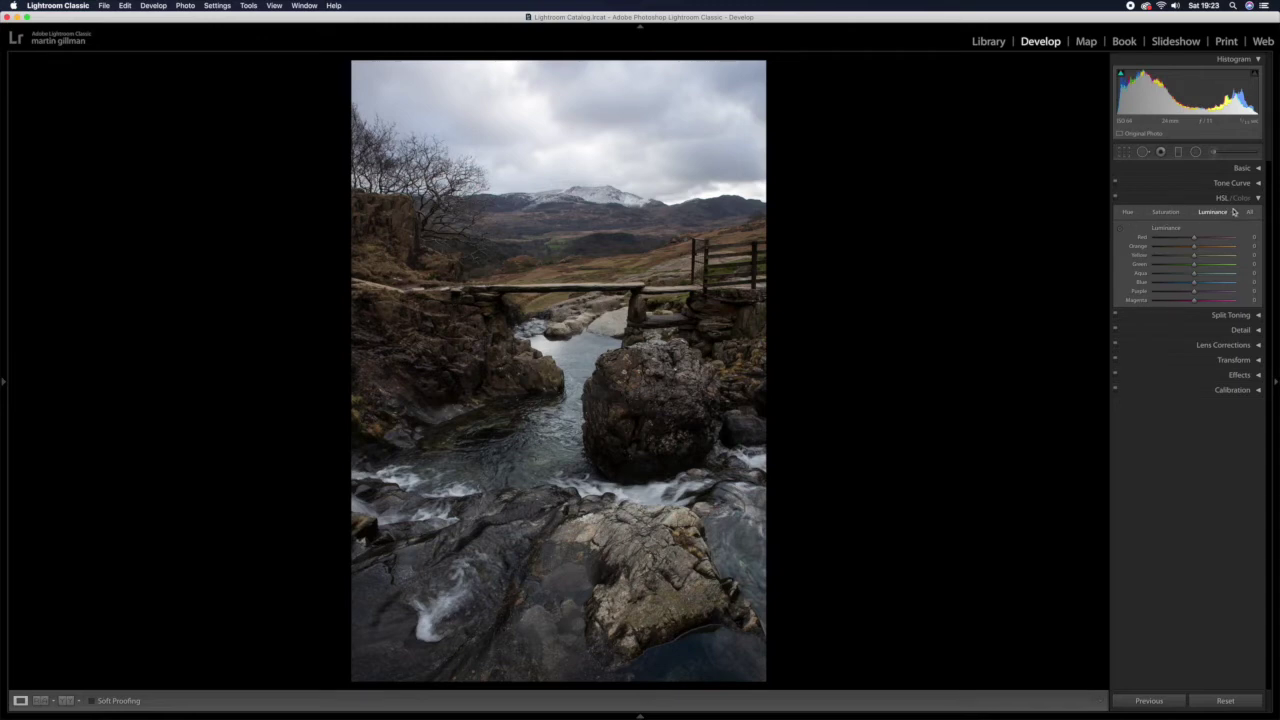
- Cycle through the Hue, Saturation and Luminance tabs, finishing on Hue
{"action": "left_click", "coordinate": [1127, 213]}
{"action": "left_click", "coordinate": [1165, 212]}
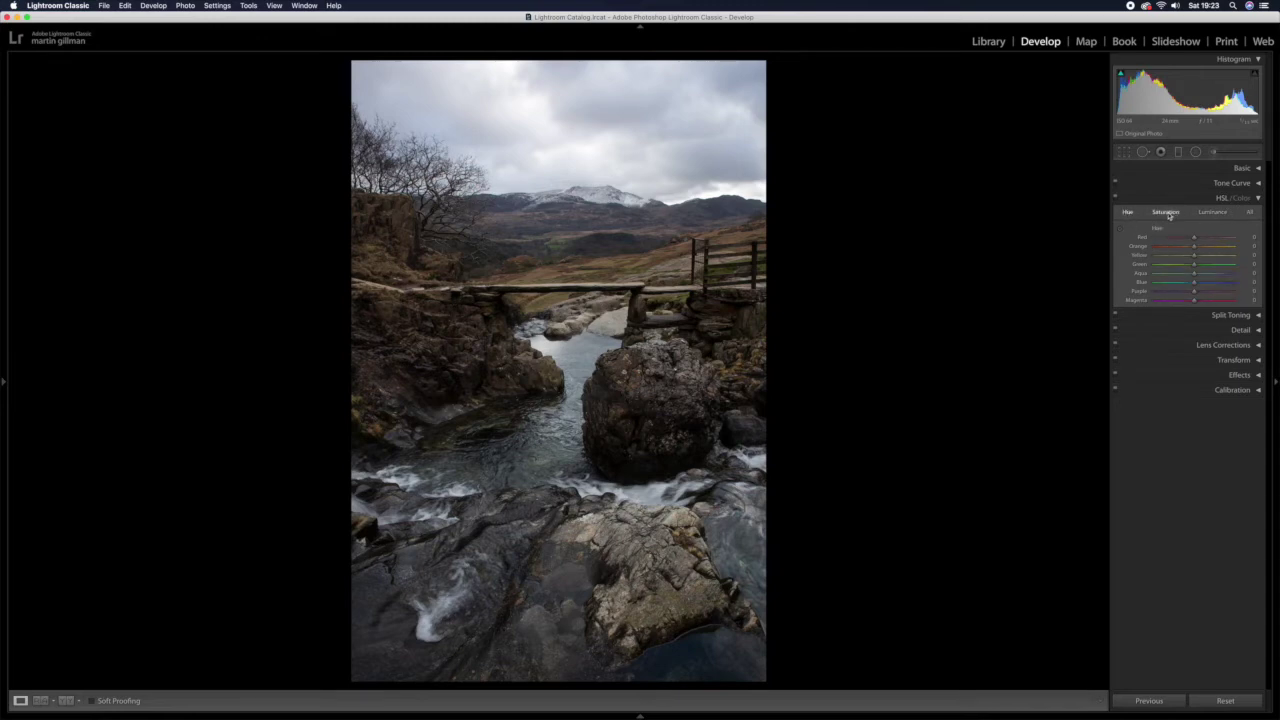
{"action": "left_click", "coordinate": [1229, 216]}
{"action": "left_click", "coordinate": [1128, 215]}
- Zoom to 1:1 on the bridge and preview the Green hue at both extremes
{"action": "left_click", "coordinate": [669, 287]}
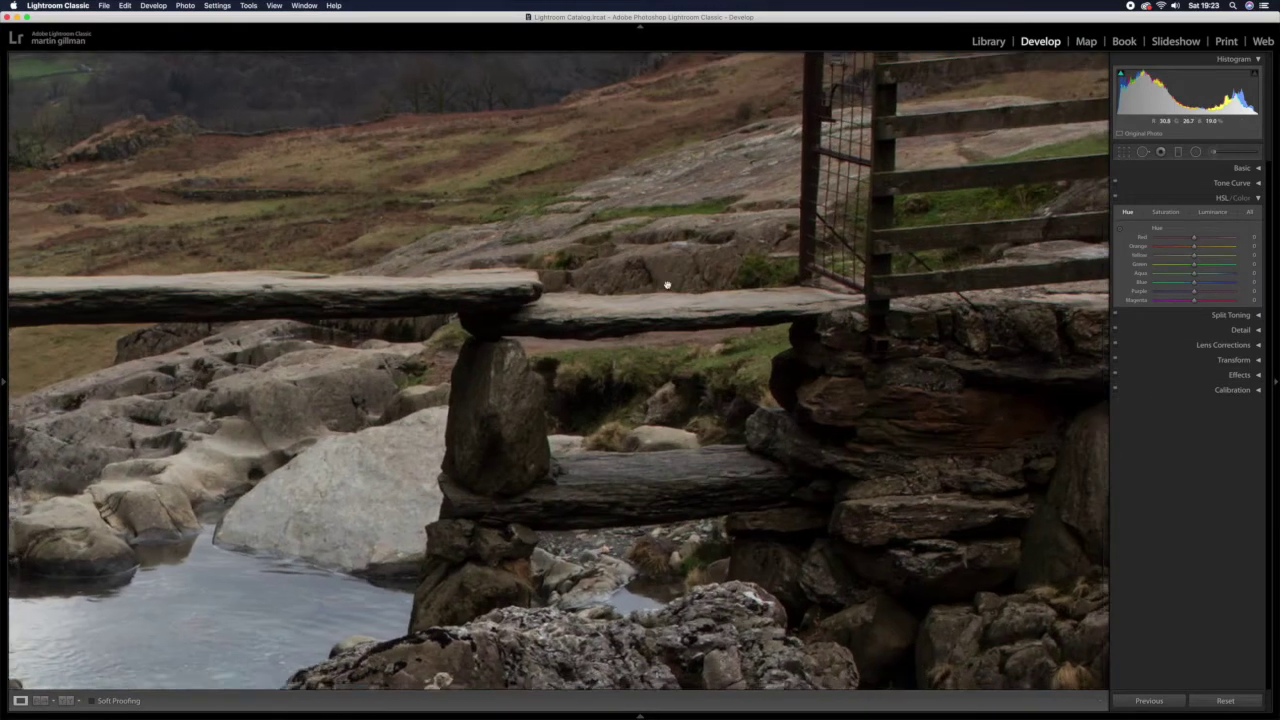
{"action": "left_click_drag", "start_coordinate": [666, 286], "coordinate": [529, 380]}
{"action": "left_click_drag", "start_coordinate": [716, 317], "coordinate": [589, 406]}
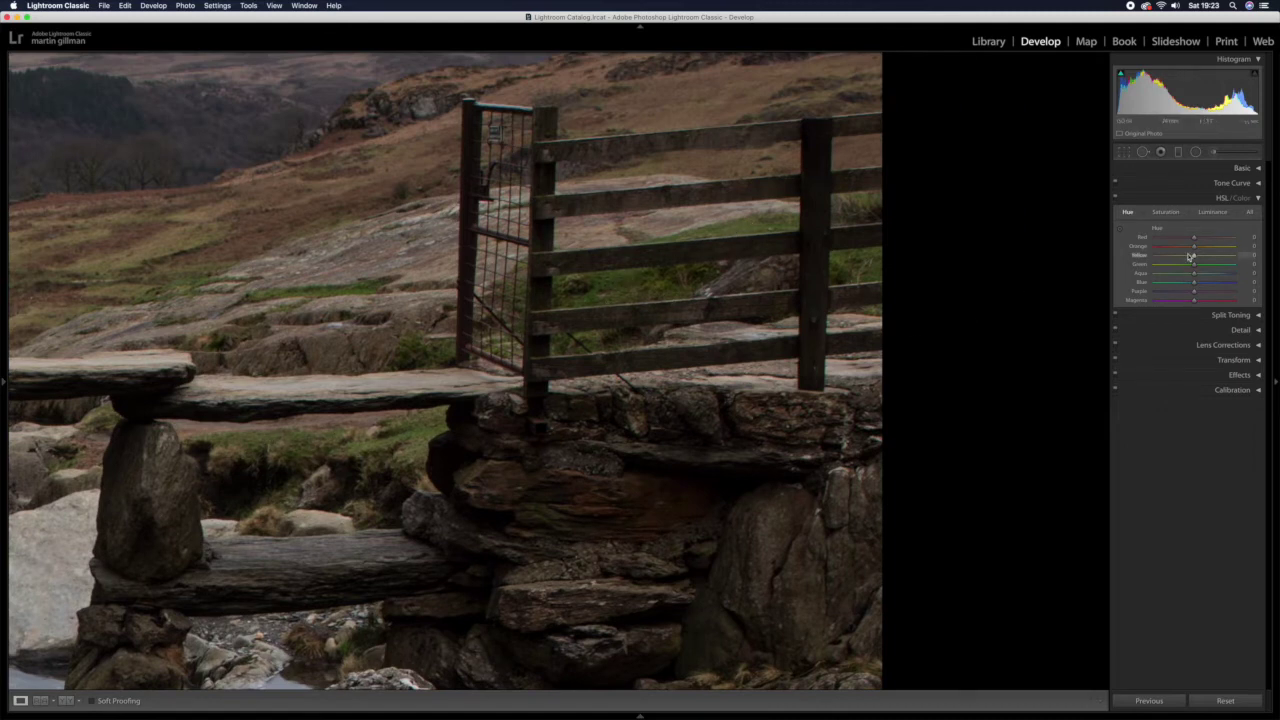
{"action": "left_click_drag", "start_coordinate": [1194, 267], "coordinate": [1243, 270]}
{"action": "left_click_drag", "start_coordinate": [1243, 268], "coordinate": [1107, 273]}
{"action": "left_click", "coordinate": [1235, 265]}
{"action": "left_click_drag", "start_coordinate": [1235, 265], "coordinate": [1191, 267]}
{"action": "left_click_drag", "start_coordinate": [1191, 267], "coordinate": [1234, 268]}
- Fine-tune the Green hue and settle it at -22
{"action": "left_click_drag", "start_coordinate": [1233, 265], "coordinate": [1181, 268]}
{"action": "left_click_drag", "start_coordinate": [1181, 268], "coordinate": [1207, 267]}
{"action": "mouse_move", "coordinate": [1207, 267]}
{"action": "left_mouse_down"}
{"action": "mouse_move", "coordinate": [1180, 268]}
{"action": "mouse_move", "coordinate": [1205, 266]}
{"action": "mouse_move", "coordinate": [1194, 268]}
{"action": "left_mouse_up"}
{"action": "left_click_drag", "start_coordinate": [1194, 267], "coordinate": [1185, 266]}
{"action": "left_click_drag", "start_coordinate": [1184, 266], "coordinate": [1185, 266]}
- Shift the Yellow hue to -42 and the Orange hue to -17
{"action": "left_click_drag", "start_coordinate": [1192, 257], "coordinate": [1226, 255]}
{"action": "left_click_drag", "start_coordinate": [1225, 255], "coordinate": [1189, 250]}
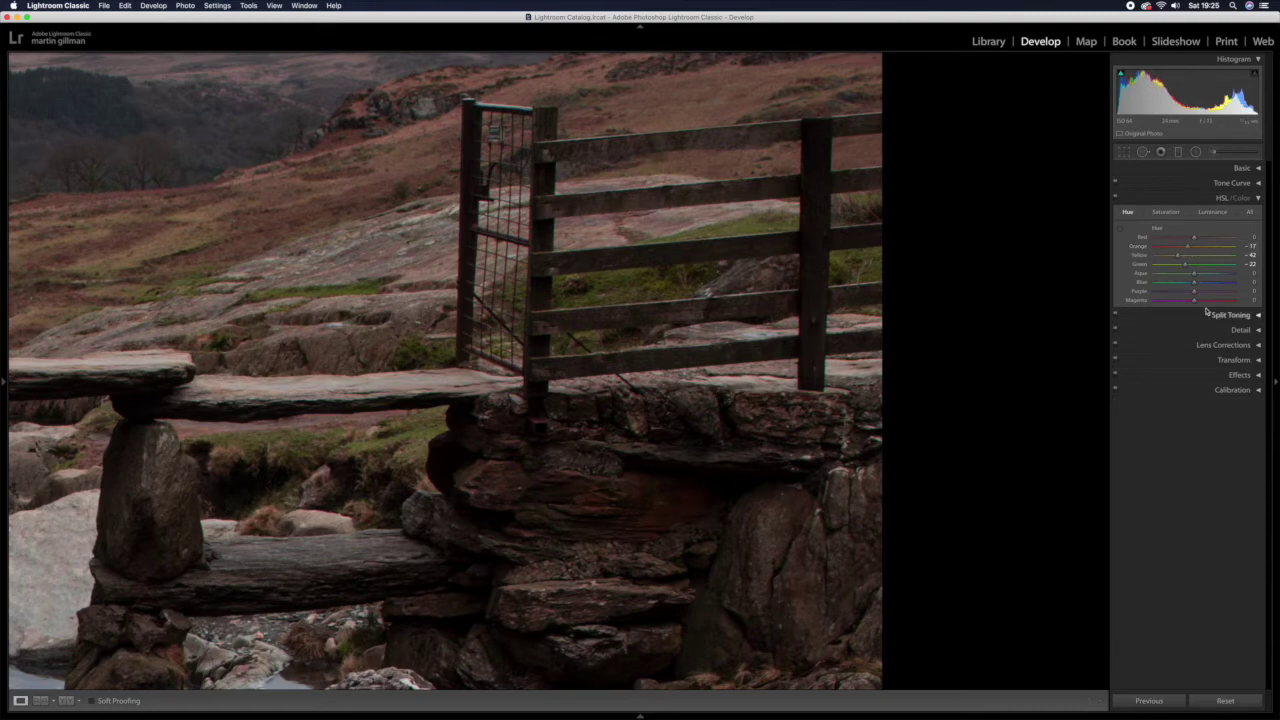
{"action": "left_click", "coordinate": [474, 331]}
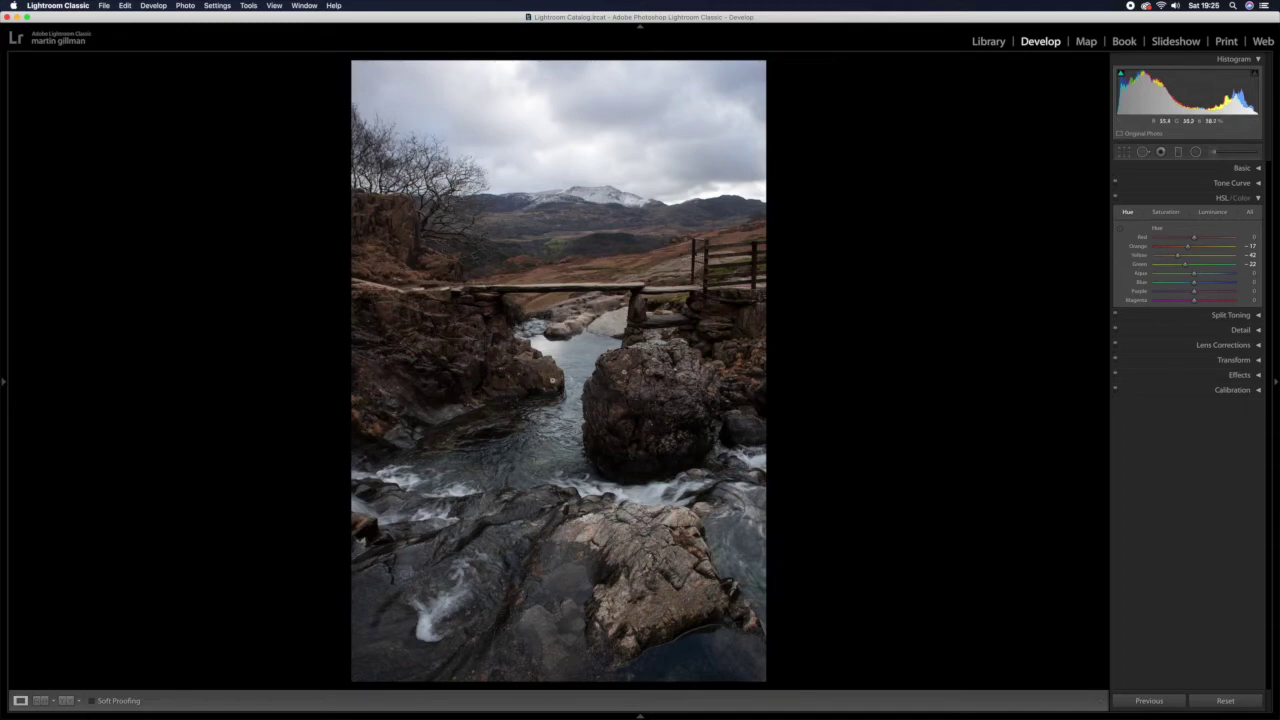
- Check a close-up of the photo, then show the HSL Saturation sliders
{"action": "left_click_drag", "start_coordinate": [575, 362], "coordinate": [434, 478]}
{"action": "left_click", "coordinate": [1165, 212]}
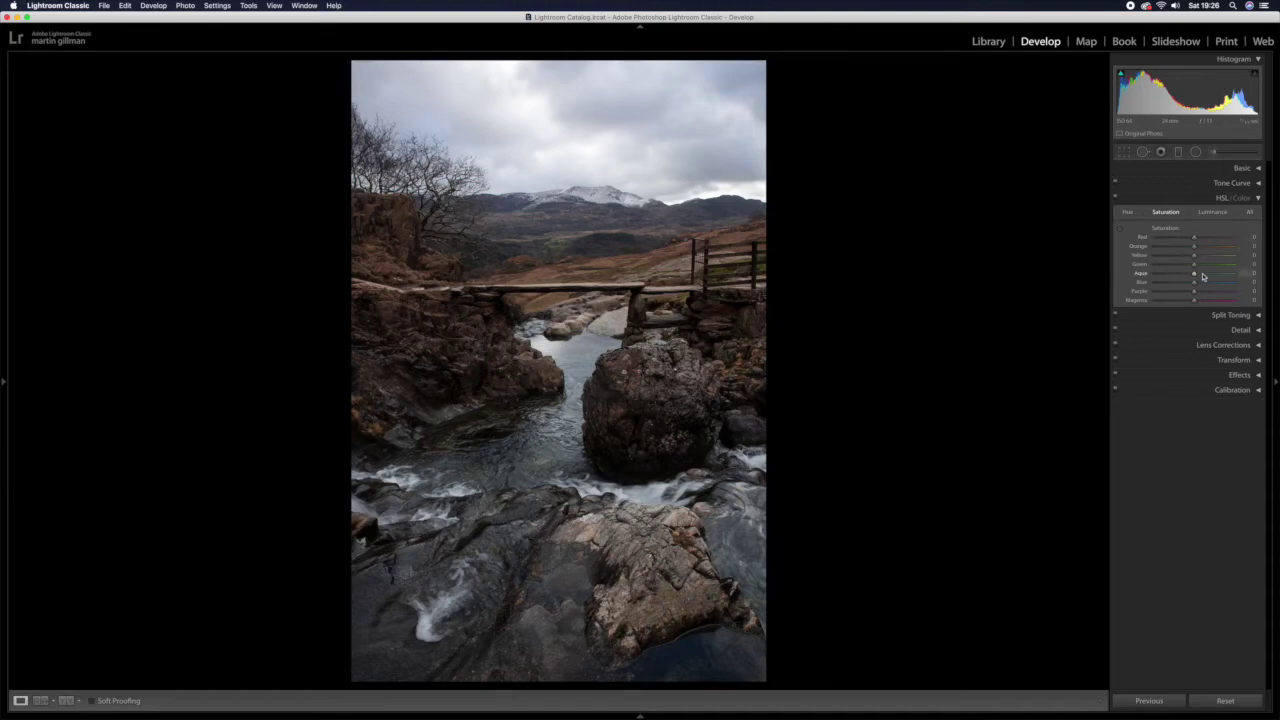
- Set HSL Saturation to Green +16, Yellow +35 and Orange +26, checking the greens at 1:1
{"action": "left_click_drag", "start_coordinate": [1193, 264], "coordinate": [1202, 266]}
{"action": "left_click", "coordinate": [885, 274]}
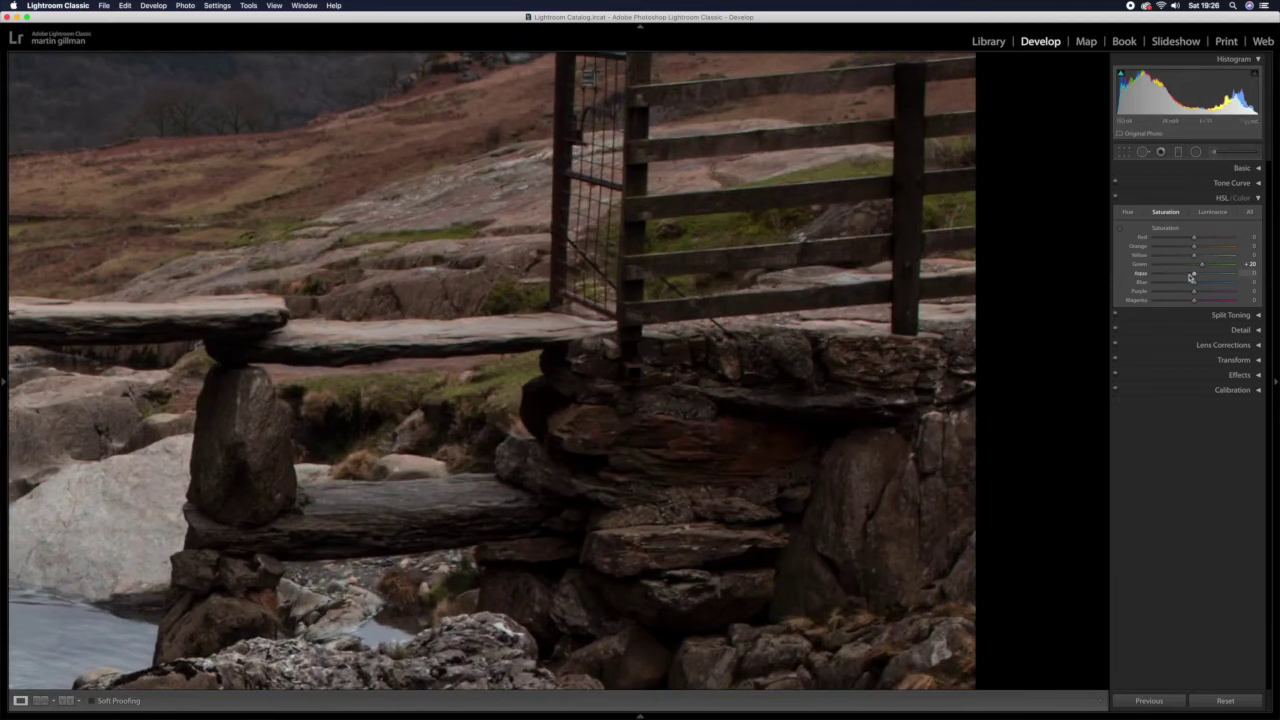
{"action": "mouse_move", "coordinate": [1200, 267]}
{"action": "left_mouse_down"}
{"action": "mouse_move", "coordinate": [1171, 272]}
{"action": "mouse_move", "coordinate": [1201, 270]}
{"action": "left_mouse_up"}
{"action": "left_click_drag", "start_coordinate": [1201, 268], "coordinate": [1209, 258]}
{"action": "left_click_drag", "start_coordinate": [1193, 246], "coordinate": [1209, 250]}
{"action": "left_click_drag", "start_coordinate": [1208, 250], "coordinate": [1206, 249]}
{"action": "left_click", "coordinate": [598, 307]}
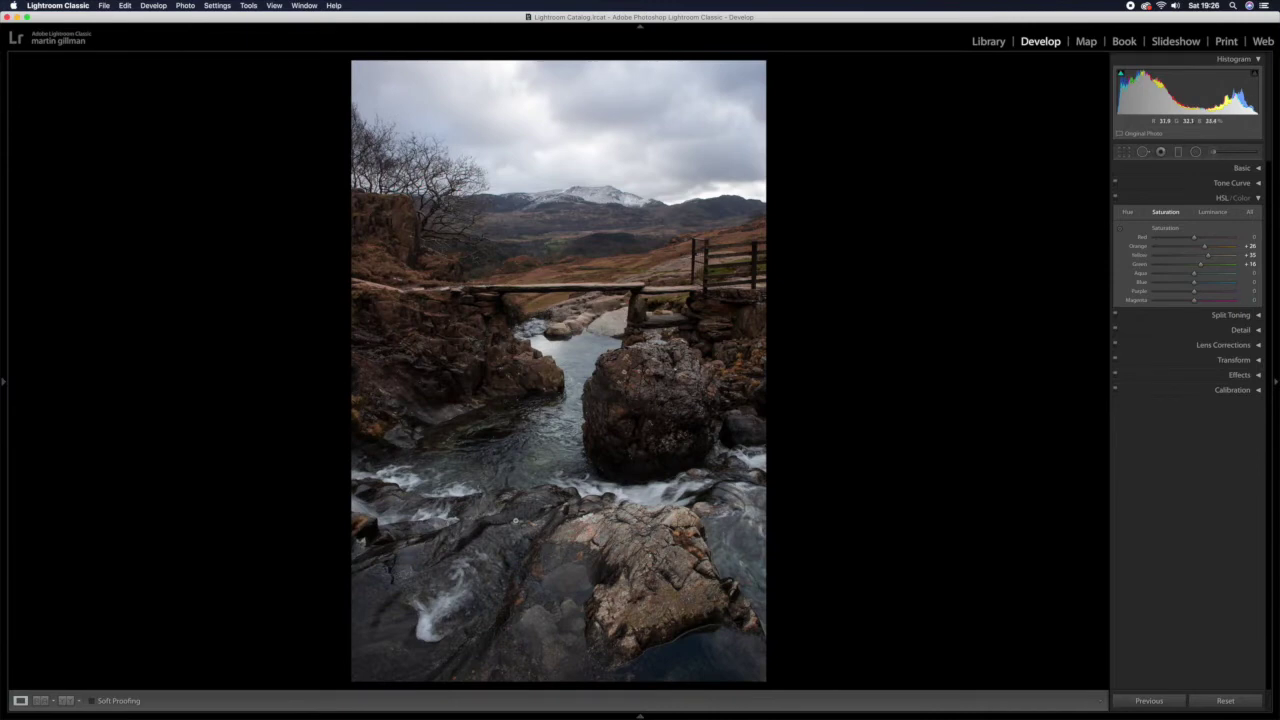
{"action": "left_click", "coordinate": [1166, 199]}
- Set Basic Vibrance to +10 and Saturation to +25, checking the lower rock's colour close up
{"action": "left_click", "coordinate": [1190, 168]}
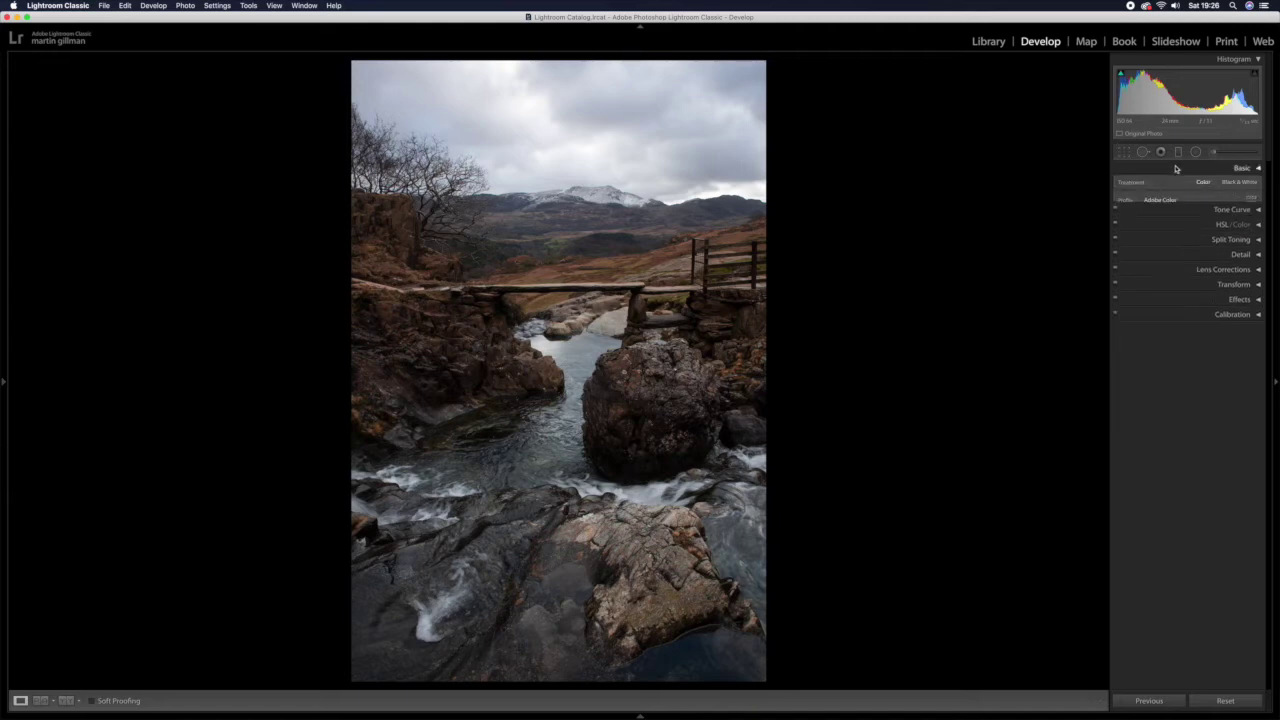
{"action": "left_click_drag", "start_coordinate": [1190, 373], "coordinate": [1195, 376]}
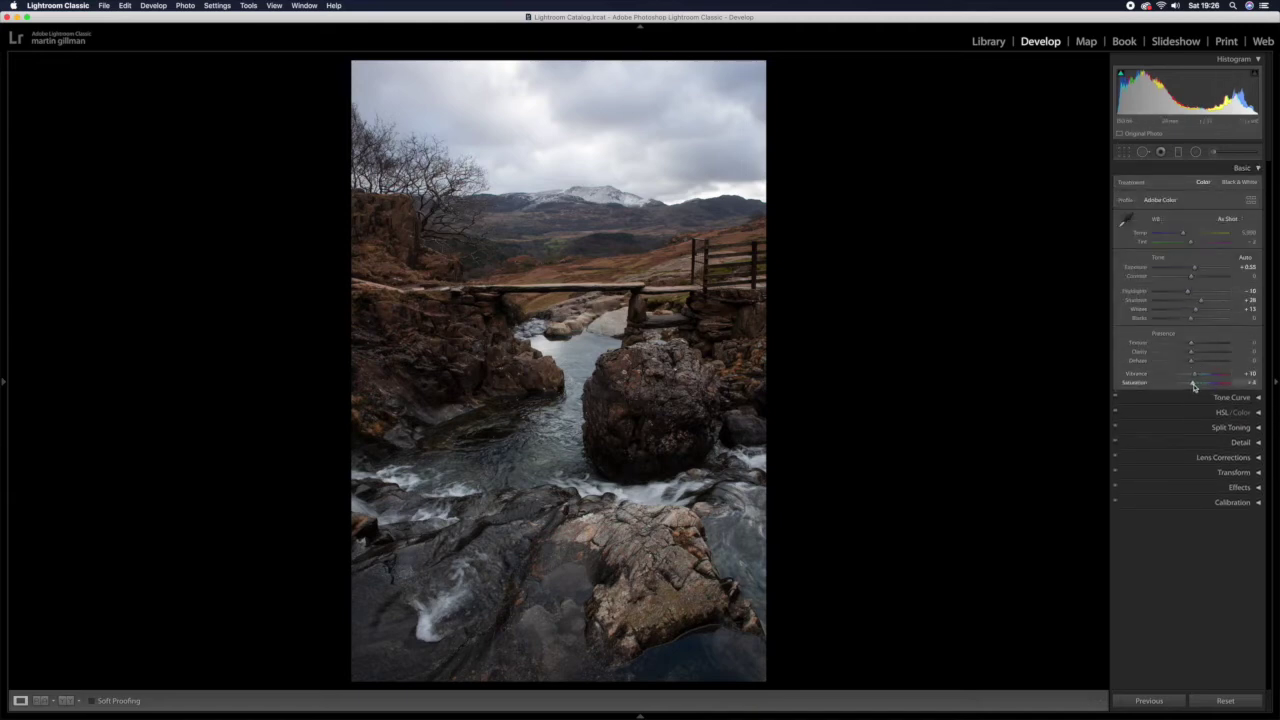
{"action": "left_click_drag", "start_coordinate": [1193, 386], "coordinate": [1195, 387]}
{"action": "left_click_drag", "start_coordinate": [1194, 386], "coordinate": [1197, 386]}
{"action": "left_click_drag", "start_coordinate": [1198, 386], "coordinate": [1193, 384]}
{"action": "left_click_drag", "start_coordinate": [1193, 384], "coordinate": [1202, 385]}
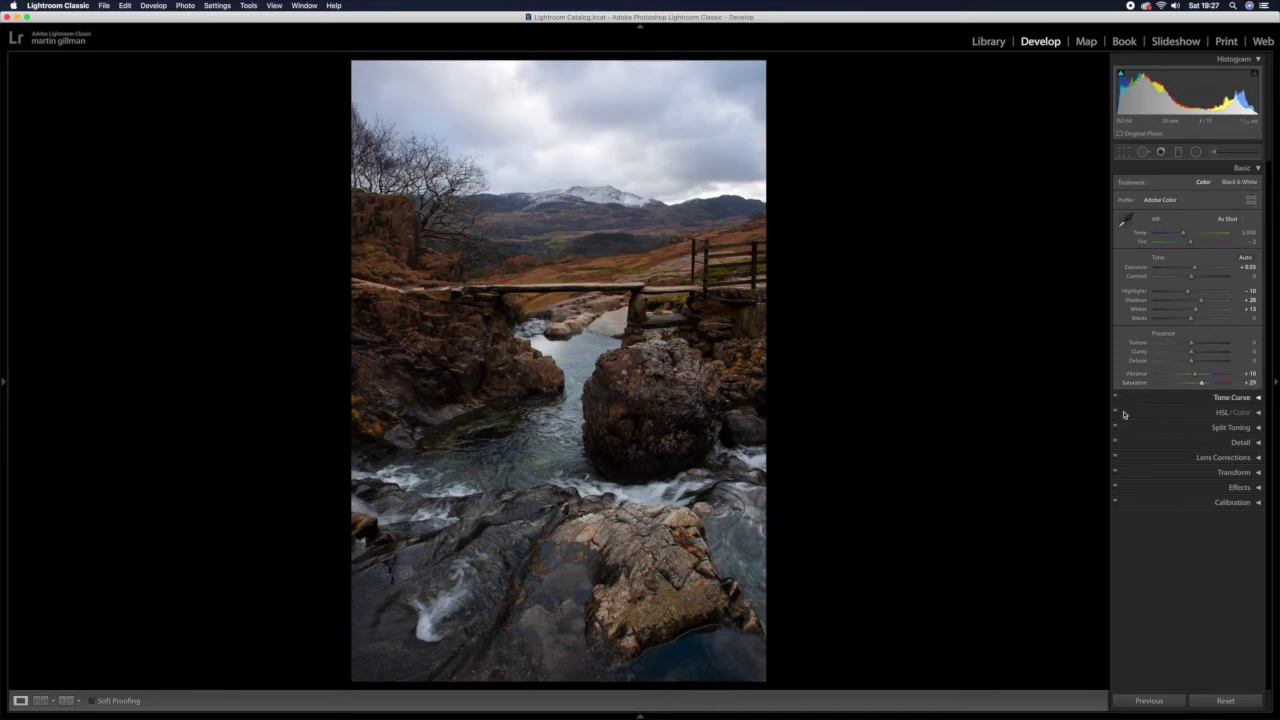
{"action": "left_click_drag", "start_coordinate": [655, 578], "coordinate": [679, 215]}
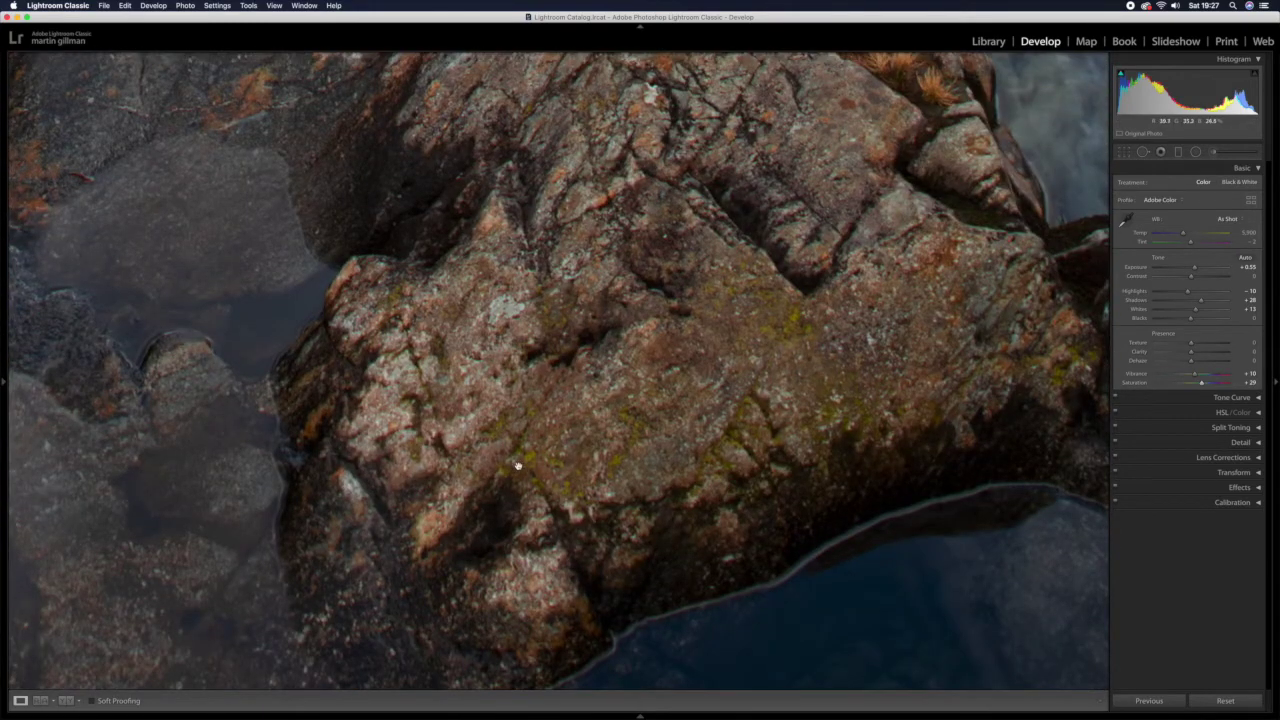
{"action": "left_click_drag", "start_coordinate": [698, 180], "coordinate": [666, 404]}
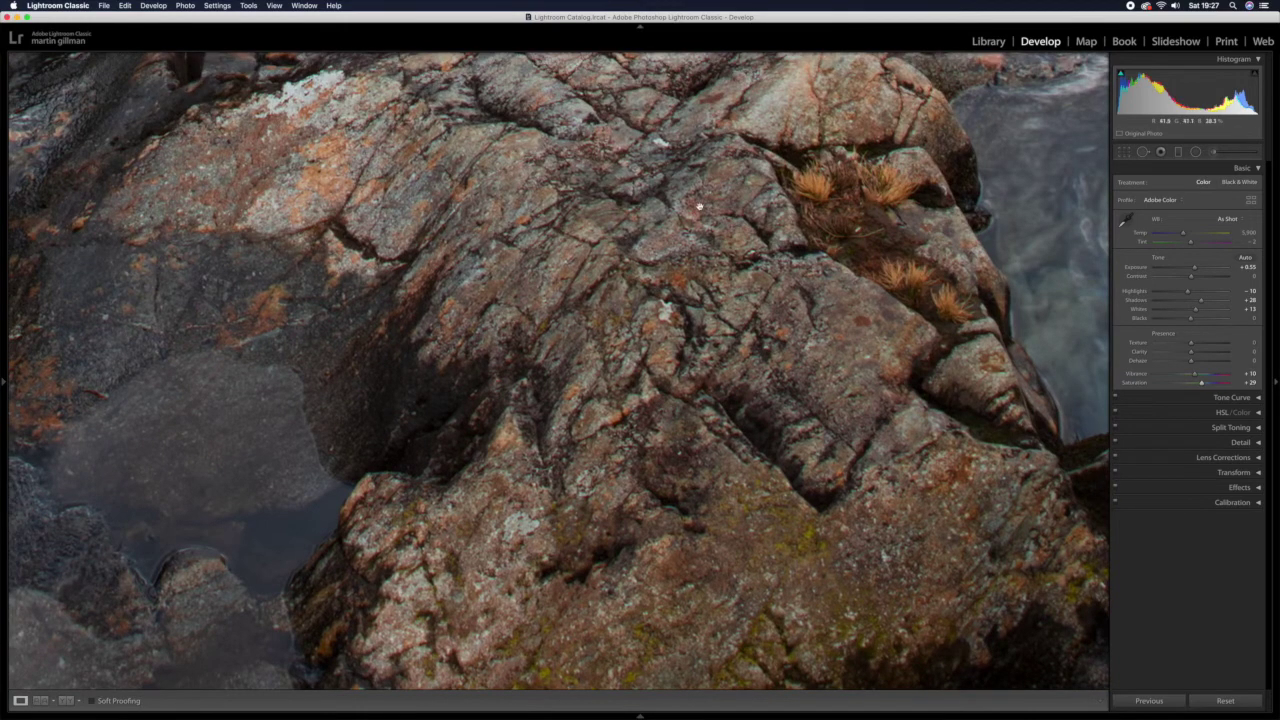
{"action": "left_click_drag", "start_coordinate": [700, 206], "coordinate": [697, 300]}
{"action": "left_click", "coordinate": [697, 312]}
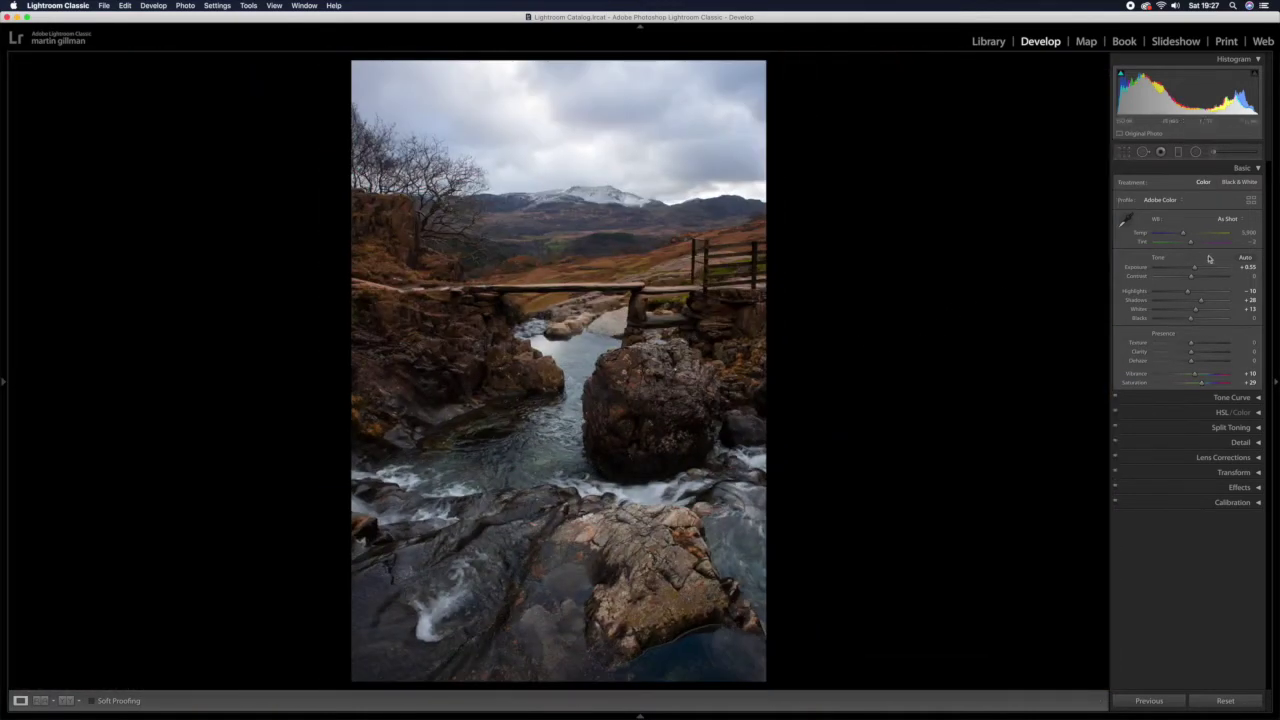
{"action": "left_click_drag", "start_coordinate": [1197, 378], "coordinate": [1194, 383]}
{"action": "left_click", "coordinate": [1190, 410]}
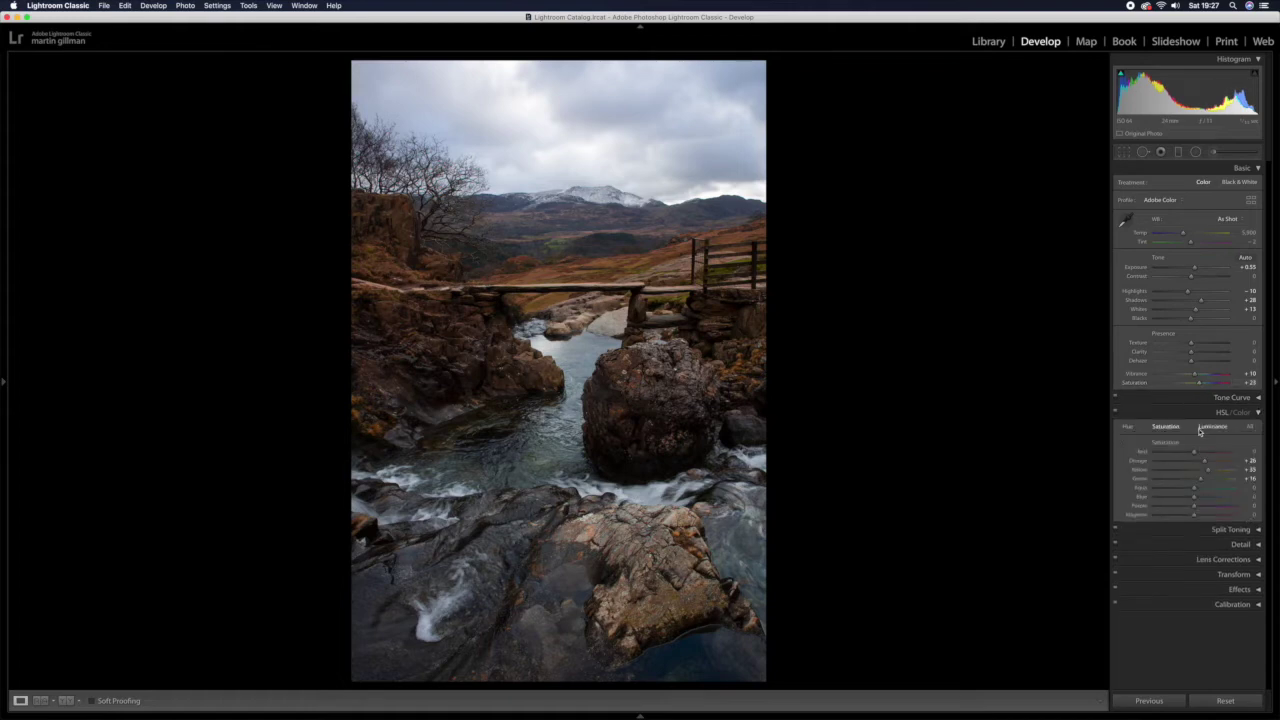
- Settle Orange saturation at +26 and fine-tune the Yellow hue in HSL
{"action": "left_click_drag", "start_coordinate": [1196, 466], "coordinate": [1202, 465]}
{"action": "left_click", "coordinate": [1127, 426]}
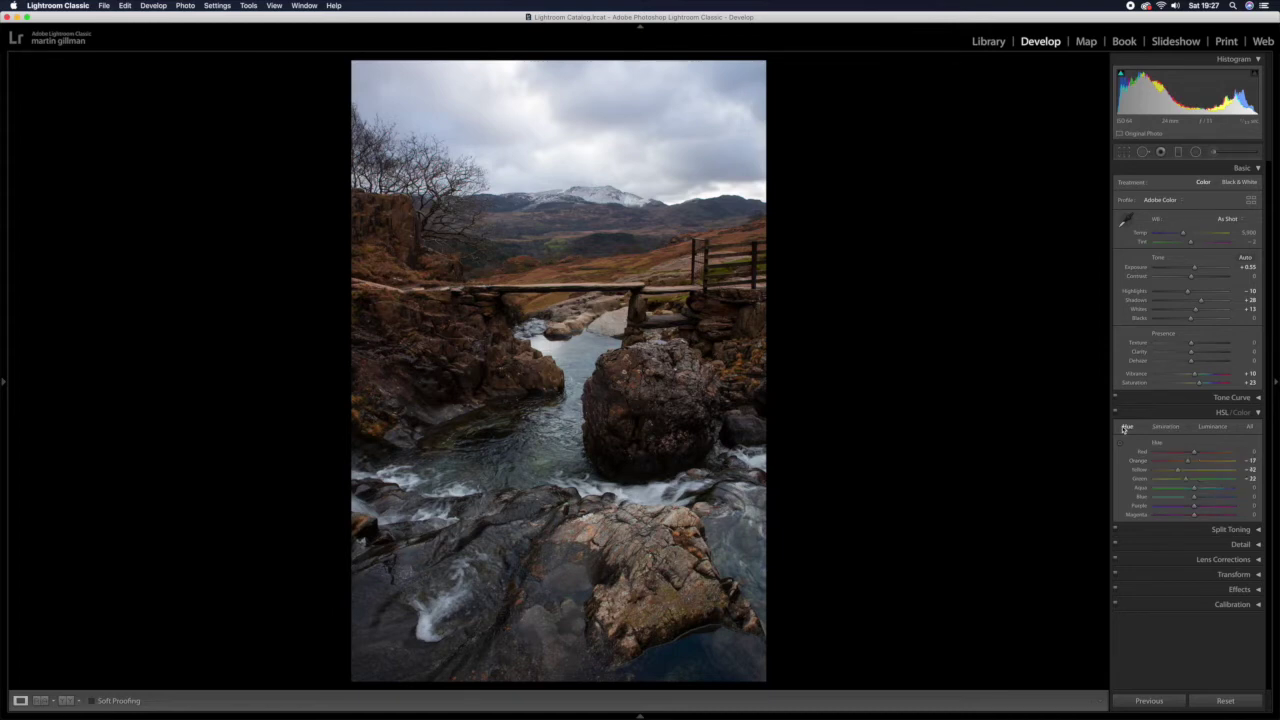
{"action": "mouse_move", "coordinate": [1180, 471]}
{"action": "left_mouse_down"}
{"action": "mouse_move", "coordinate": [1184, 482]}
{"action": "mouse_move", "coordinate": [1175, 462]}
{"action": "mouse_move", "coordinate": [1194, 460]}
{"action": "mouse_move", "coordinate": [1189, 474]}
{"action": "left_mouse_up"}
{"action": "left_click_drag", "start_coordinate": [1188, 472], "coordinate": [1188, 472]}
{"action": "left_click", "coordinate": [1212, 426]}
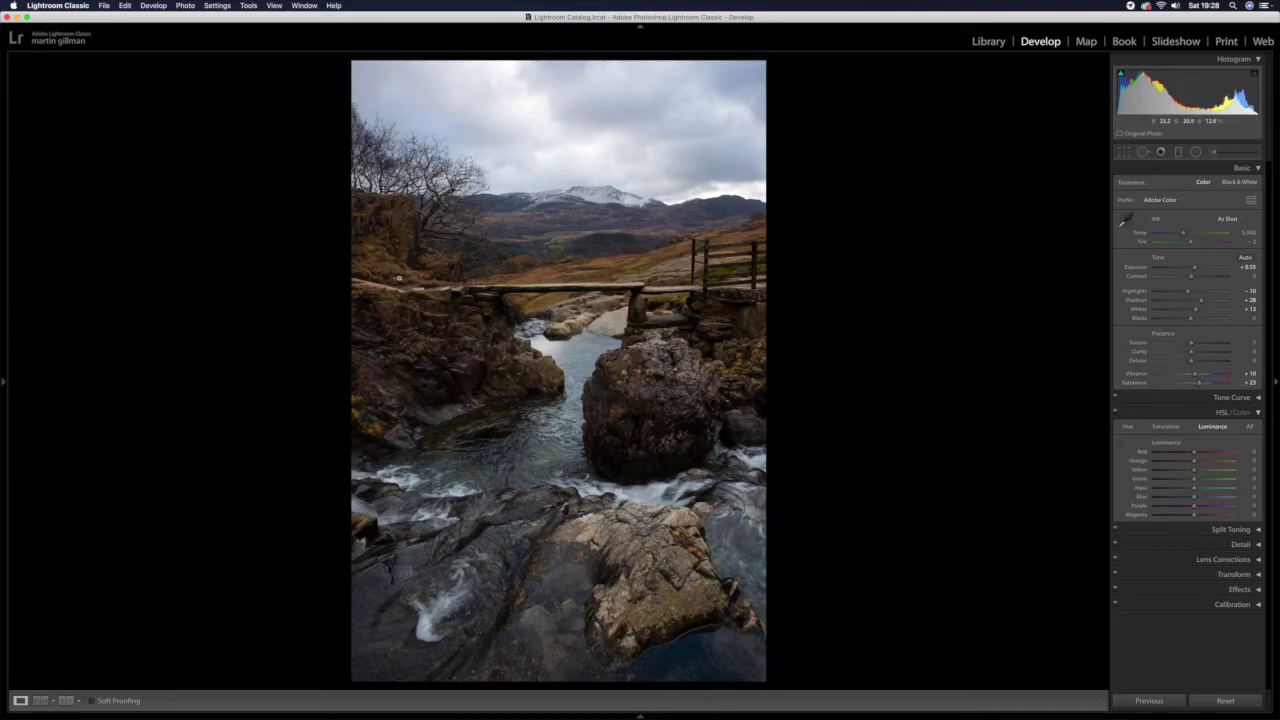
{"action": "left_click", "coordinate": [471, 351]}
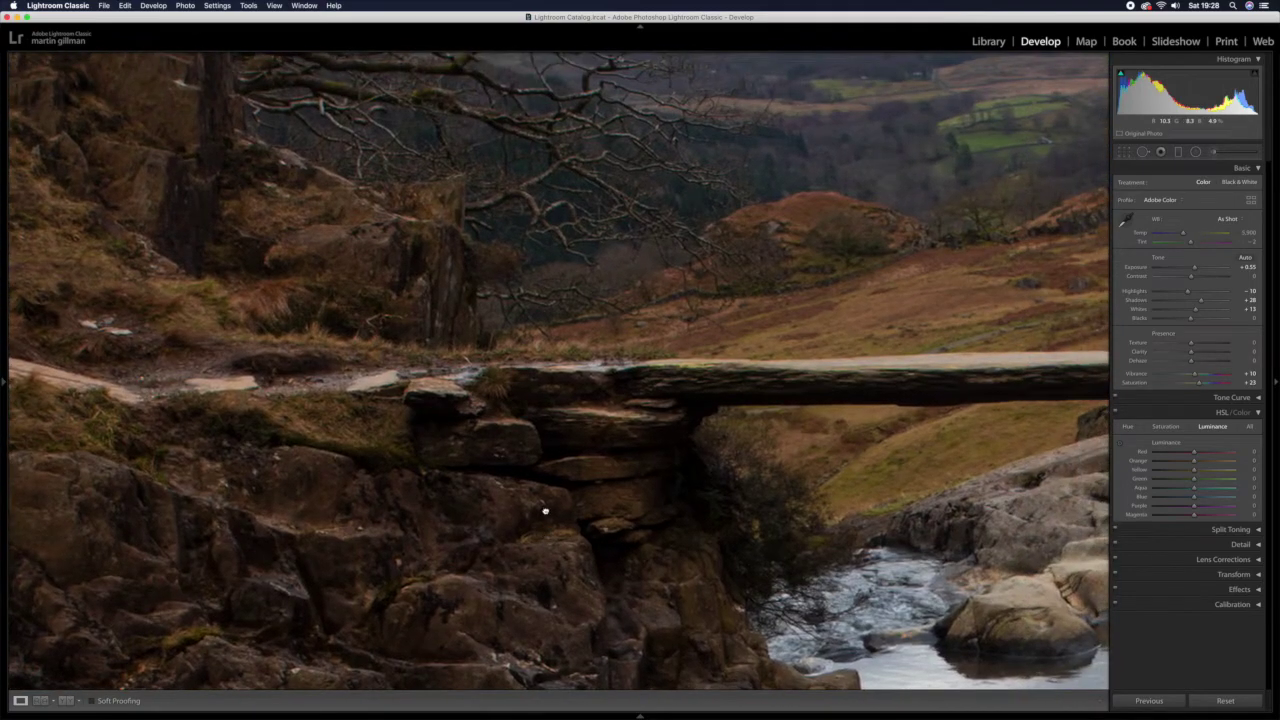
- Zoom to fill the width on the foreground rocks and raise Orange luminance
{"action": "left_click", "coordinate": [543, 509]}
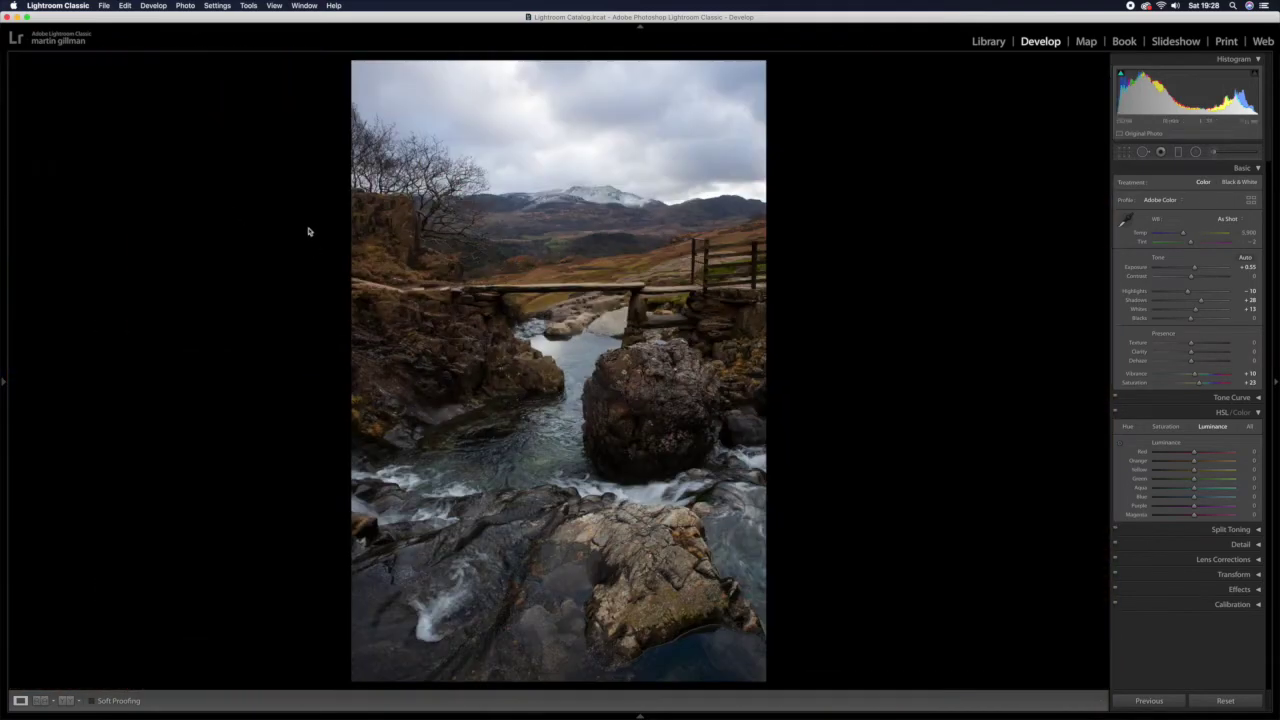
{"action": "mouse_move", "coordinate": [5, 385]}
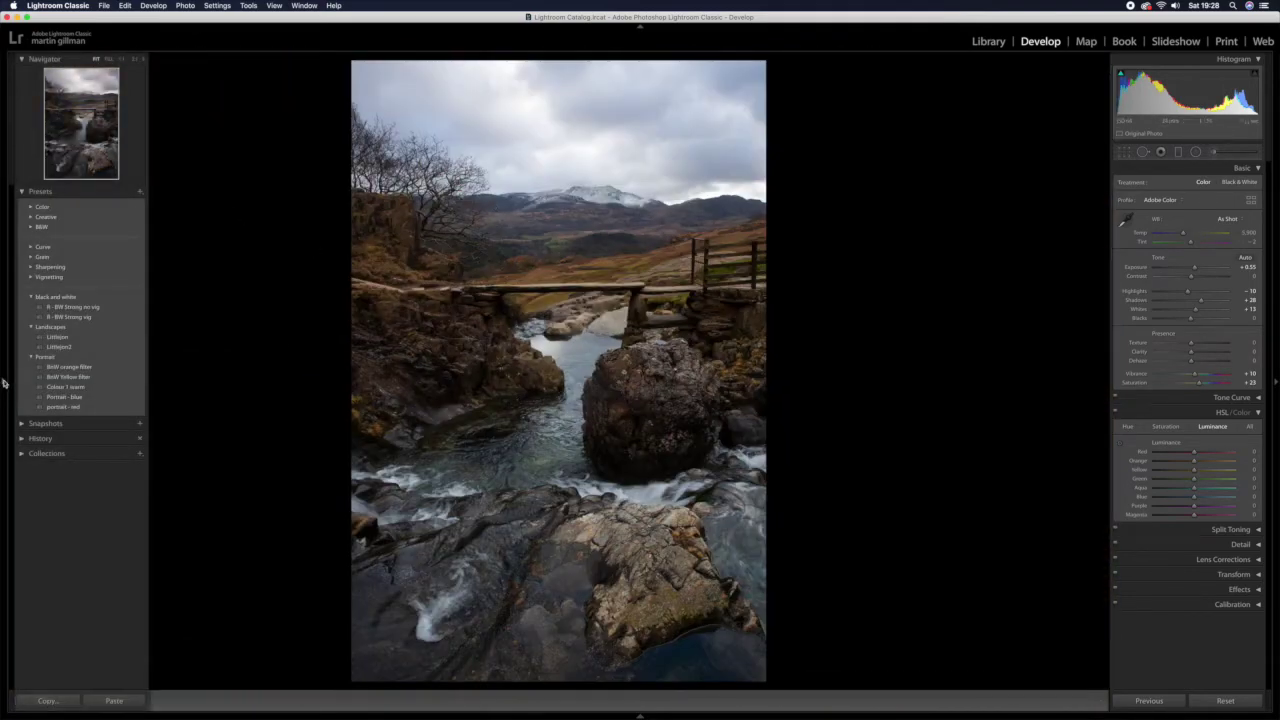
{"action": "left_click", "coordinate": [121, 59]}
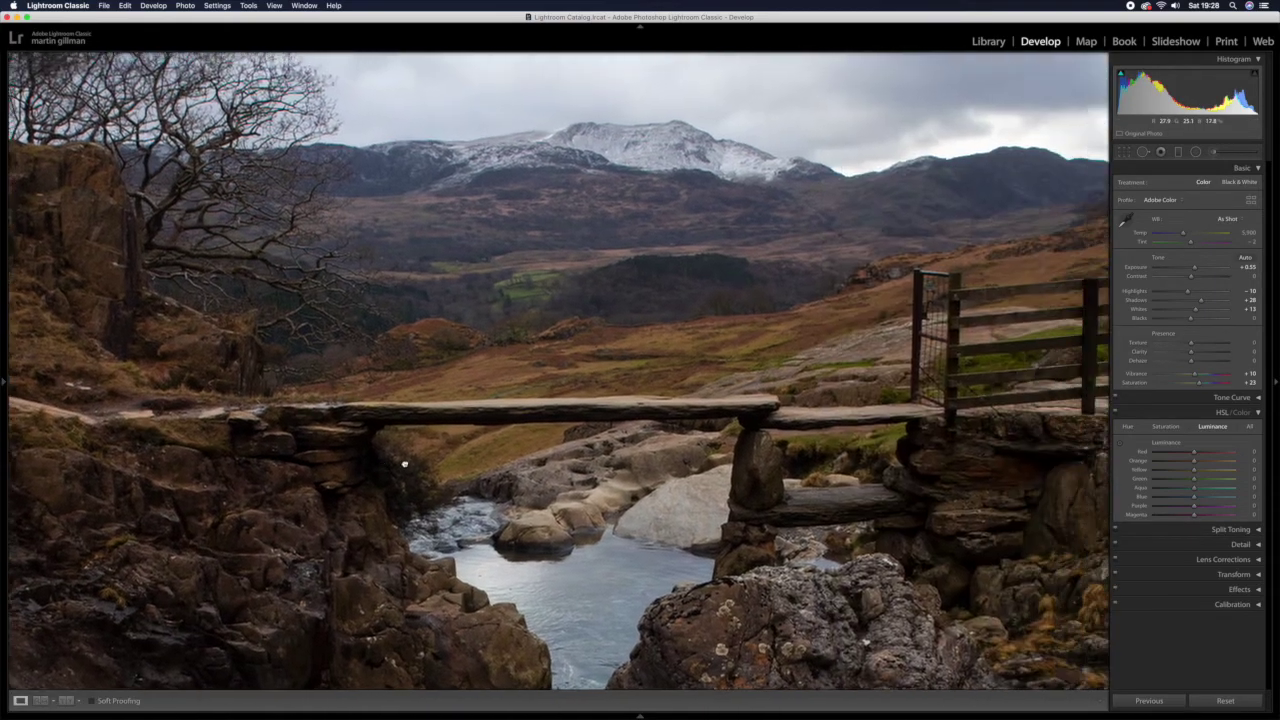
{"action": "left_click_drag", "start_coordinate": [404, 464], "coordinate": [378, 358]}
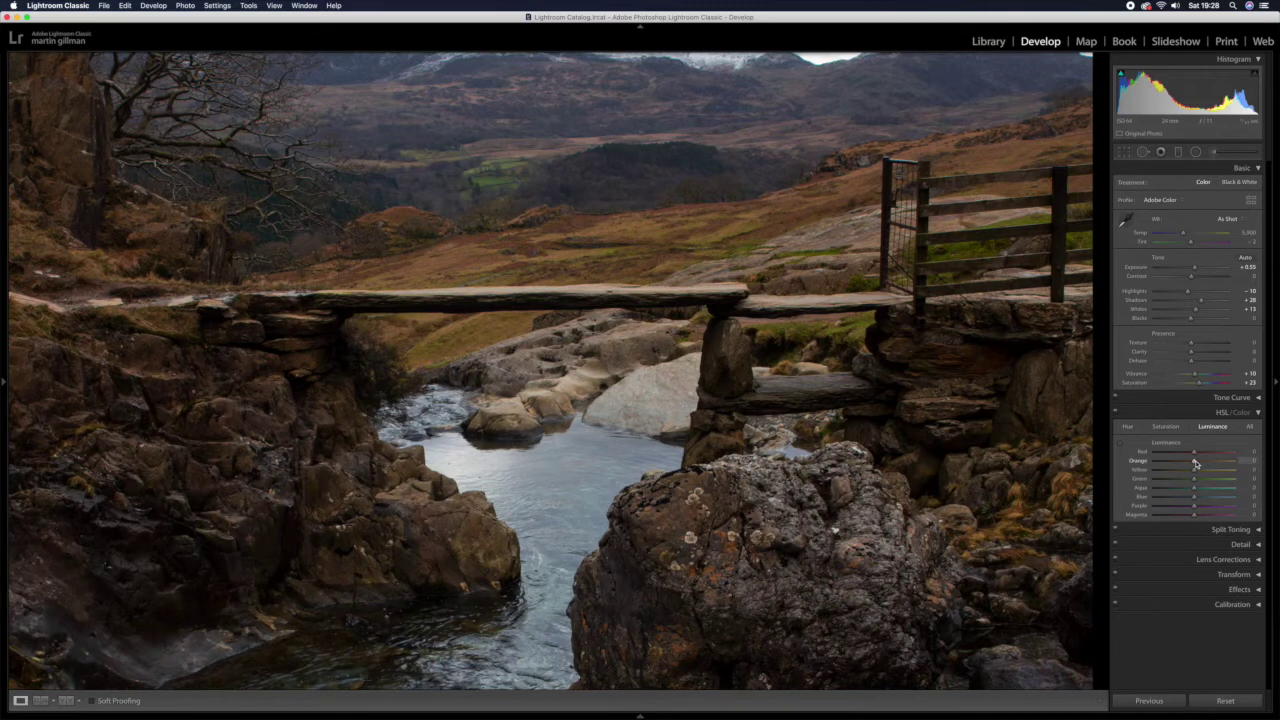
{"action": "mouse_move", "coordinate": [1195, 464]}
{"action": "left_mouse_down"}
{"action": "mouse_move", "coordinate": [1222, 464]}
{"action": "mouse_move", "coordinate": [1181, 484]}
{"action": "mouse_move", "coordinate": [1202, 485]}
{"action": "left_mouse_up"}
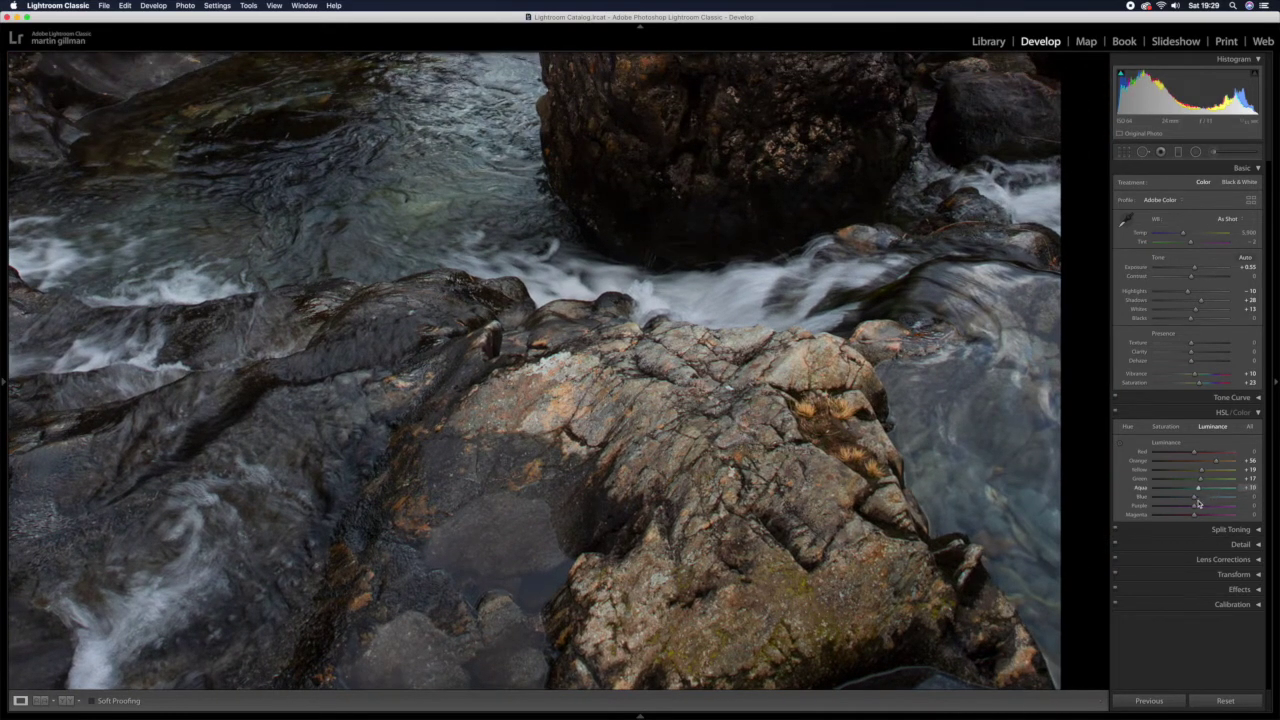
- Lower Blue luminance to about −56 with Aqua at +10, then return to Fit view
{"action": "mouse_move", "coordinate": [1198, 503]}
{"action": "left_mouse_down"}
{"action": "mouse_move", "coordinate": [1238, 503]}
{"action": "mouse_move", "coordinate": [1180, 520]}
{"action": "mouse_move", "coordinate": [1222, 516]}
{"action": "mouse_move", "coordinate": [1182, 516]}
{"action": "mouse_move", "coordinate": [1206, 509]}
{"action": "left_mouse_up"}
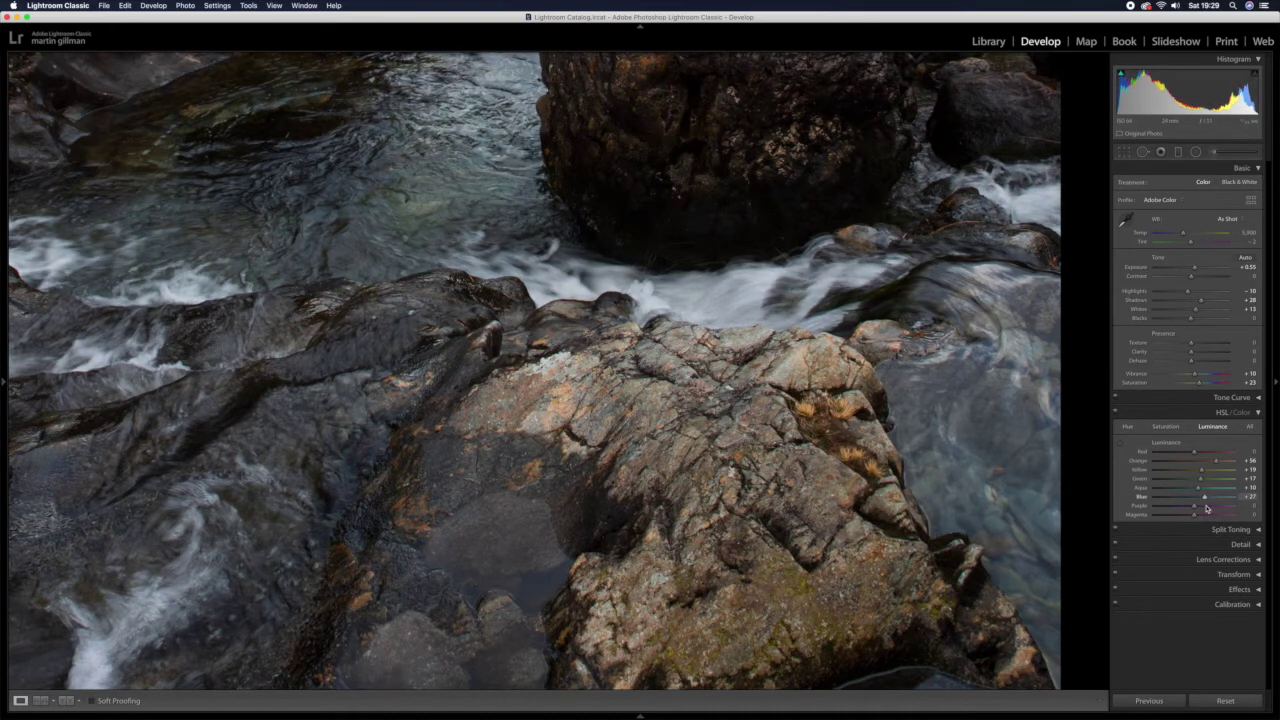
{"action": "key", "text": "Right"}
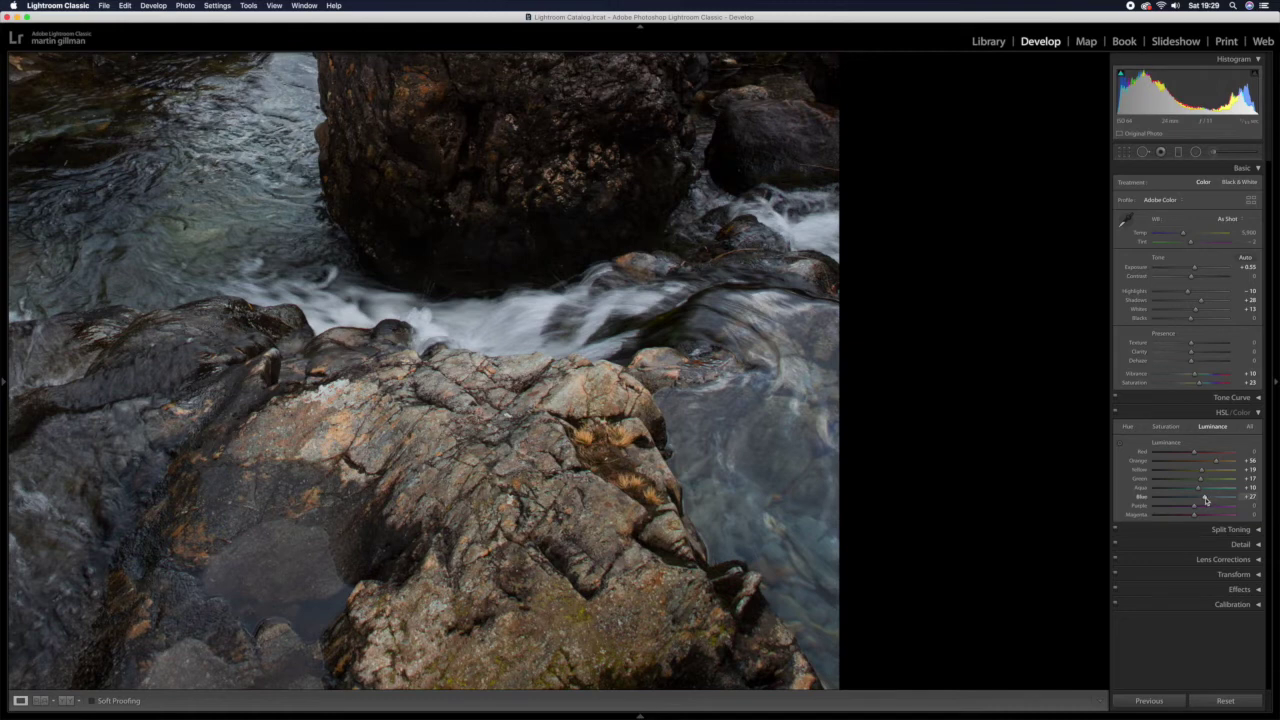
{"action": "left_click_drag", "start_coordinate": [1206, 500], "coordinate": [1173, 498]}
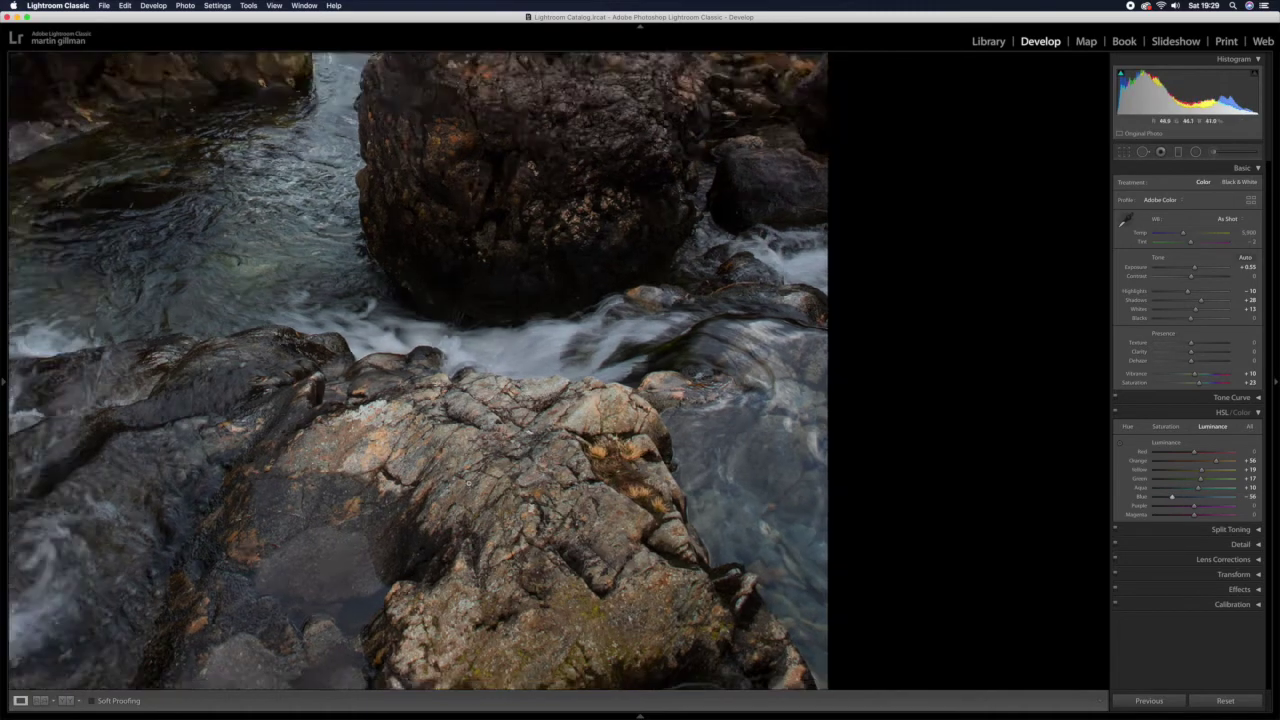
{"action": "left_click", "coordinate": [468, 484]}
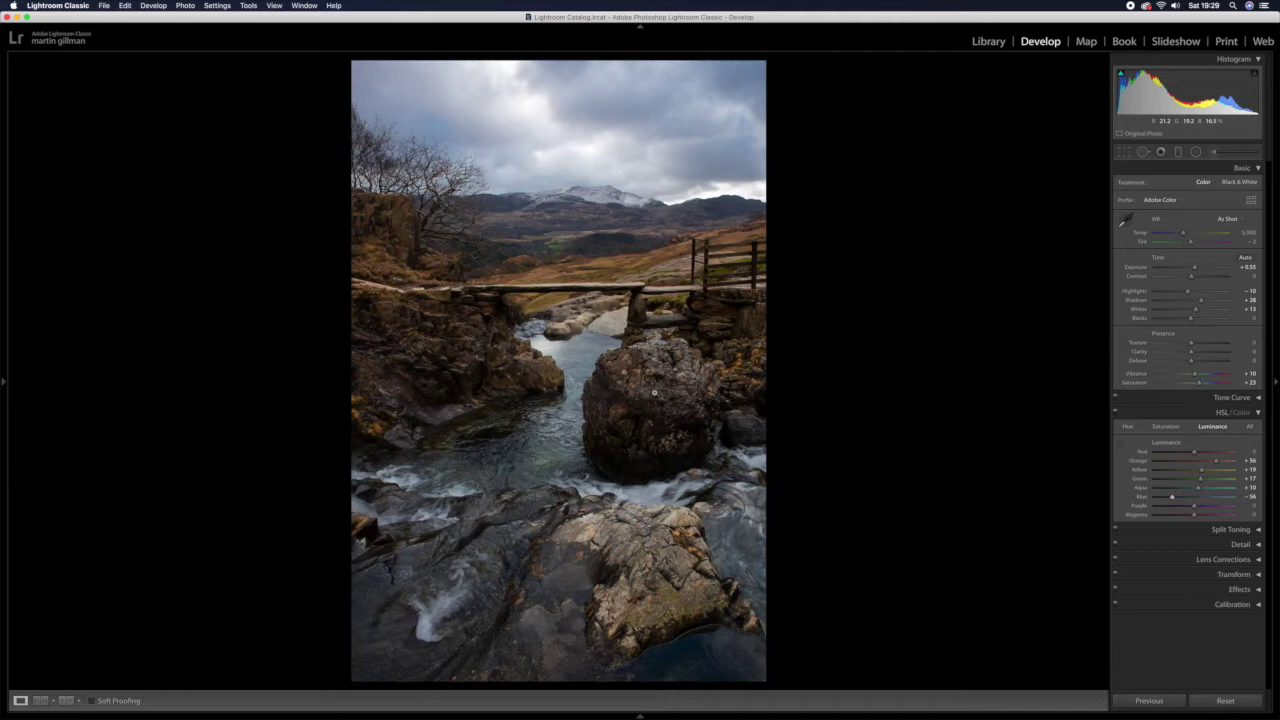
- Start an Adjustment Brush from the Clarity preset with clarity 56 and noise reduction 25
{"action": "left_click", "coordinate": [1165, 414]}
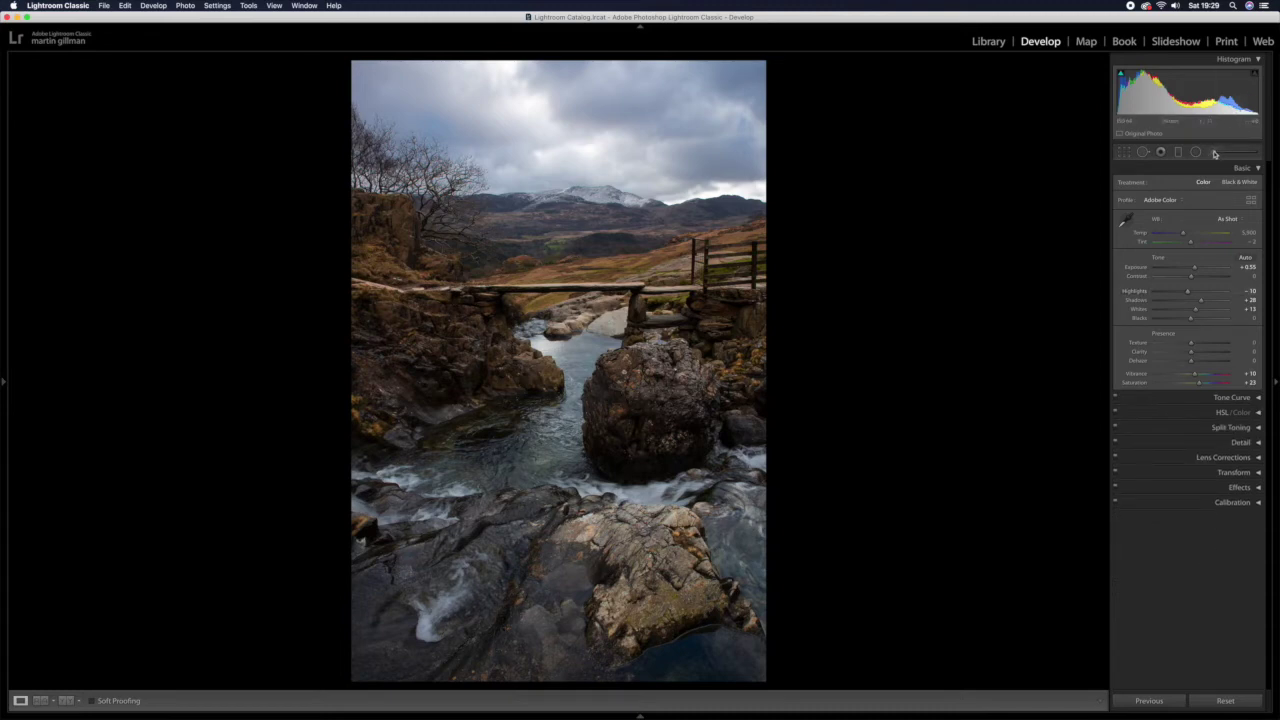
{"action": "left_click", "coordinate": [1215, 152]}
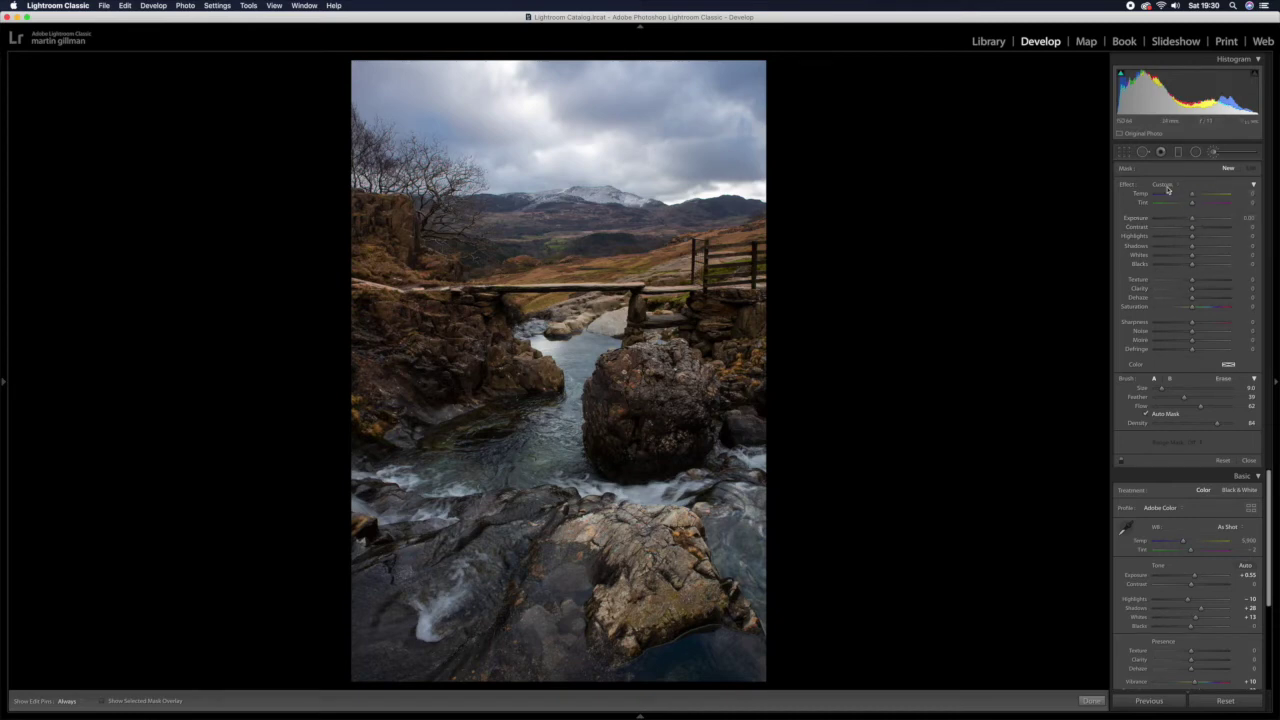
{"action": "left_click", "coordinate": [1166, 185]}
{"action": "left_click", "coordinate": [1175, 258]}
{"action": "left_click_drag", "start_coordinate": [1216, 292], "coordinate": [1217, 292]}
{"action": "left_click_drag", "start_coordinate": [1191, 331], "coordinate": [1200, 335]}
{"action": "left_click_drag", "start_coordinate": [1200, 335], "coordinate": [1198, 335]}
{"action": "left_click_drag", "start_coordinate": [1199, 331], "coordinate": [1201, 331]}
- Edit the sky pin to about 46 clarity, 21 noise reduction and −10 saturation
{"action": "key", "text": "h"}
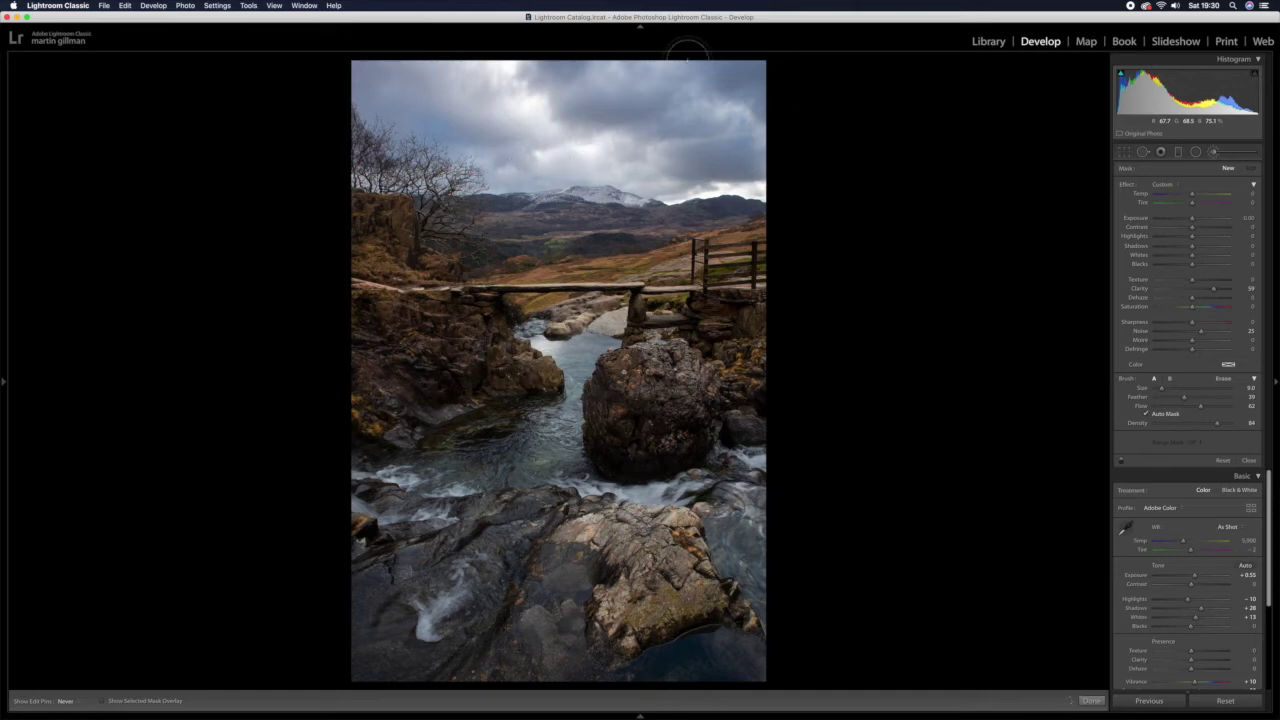
{"action": "left_click", "coordinate": [346, 162]}
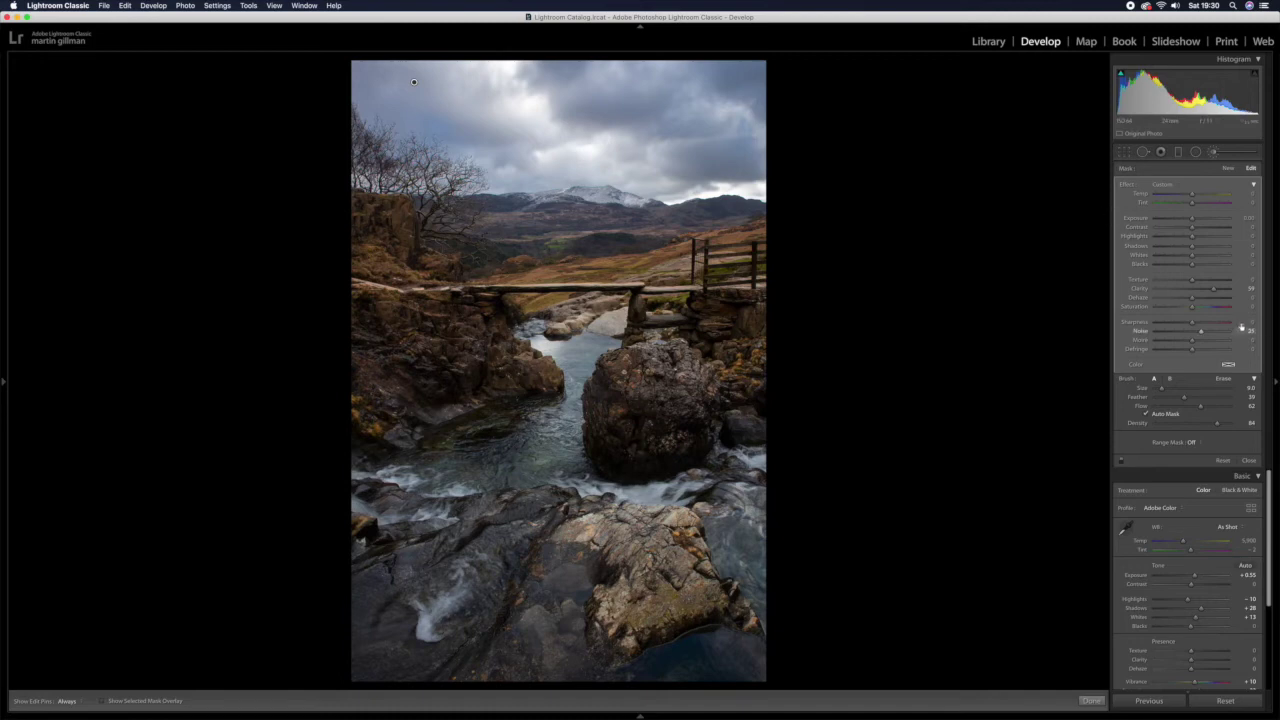
{"action": "left_click_drag", "start_coordinate": [1213, 290], "coordinate": [1209, 291]}
{"action": "left_click", "coordinate": [1202, 334]}
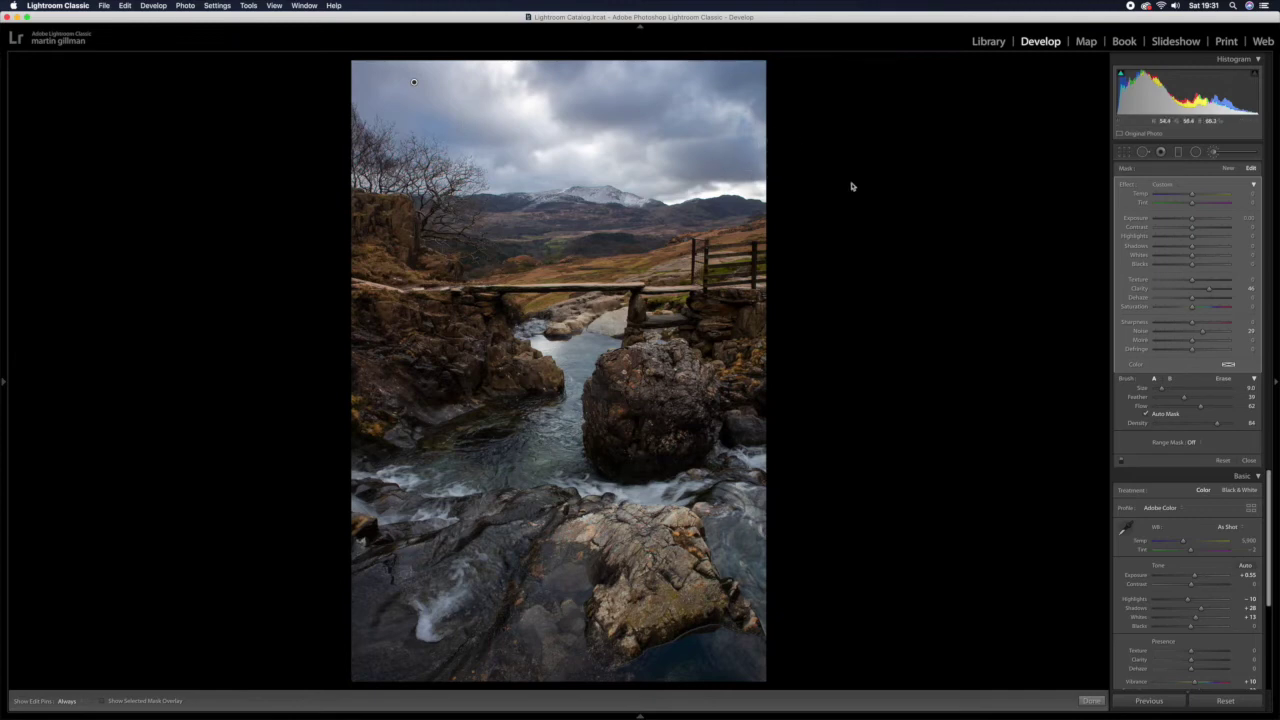
{"action": "left_click_drag", "start_coordinate": [1192, 307], "coordinate": [1135, 318]}
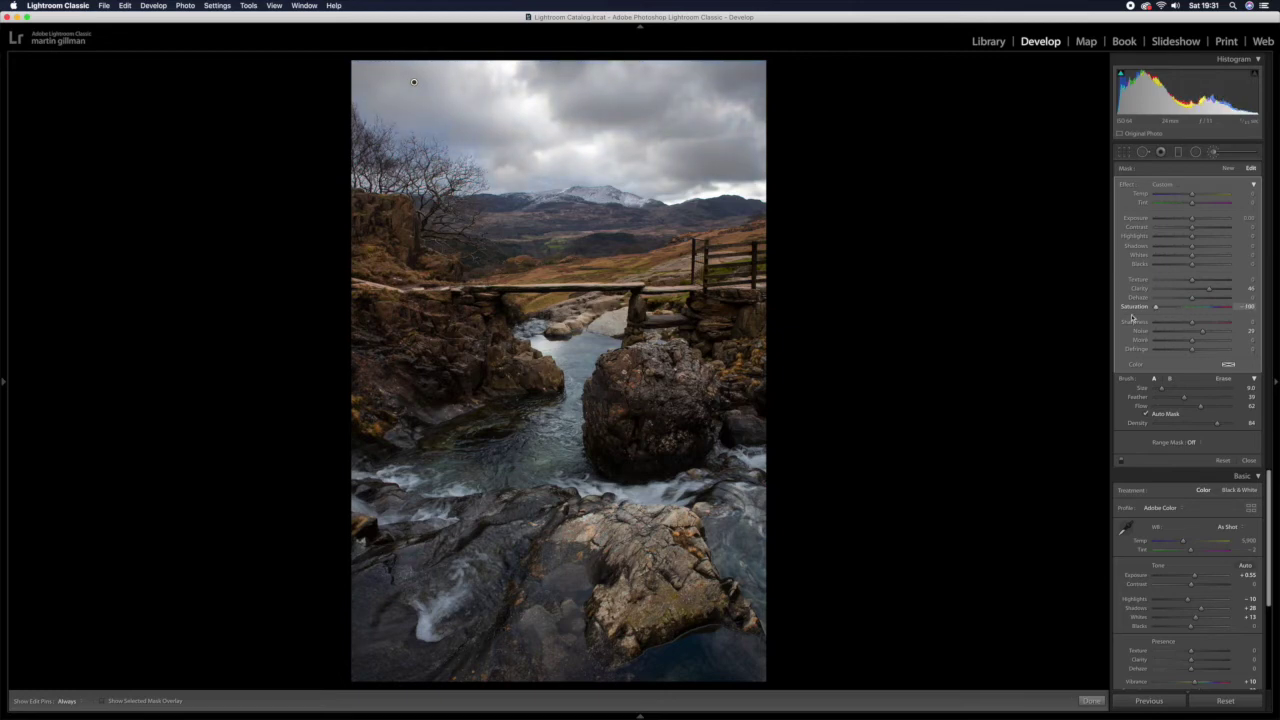
{"action": "left_click", "coordinate": [1191, 308]}
{"action": "left_click_drag", "start_coordinate": [1191, 314], "coordinate": [1189, 316]}
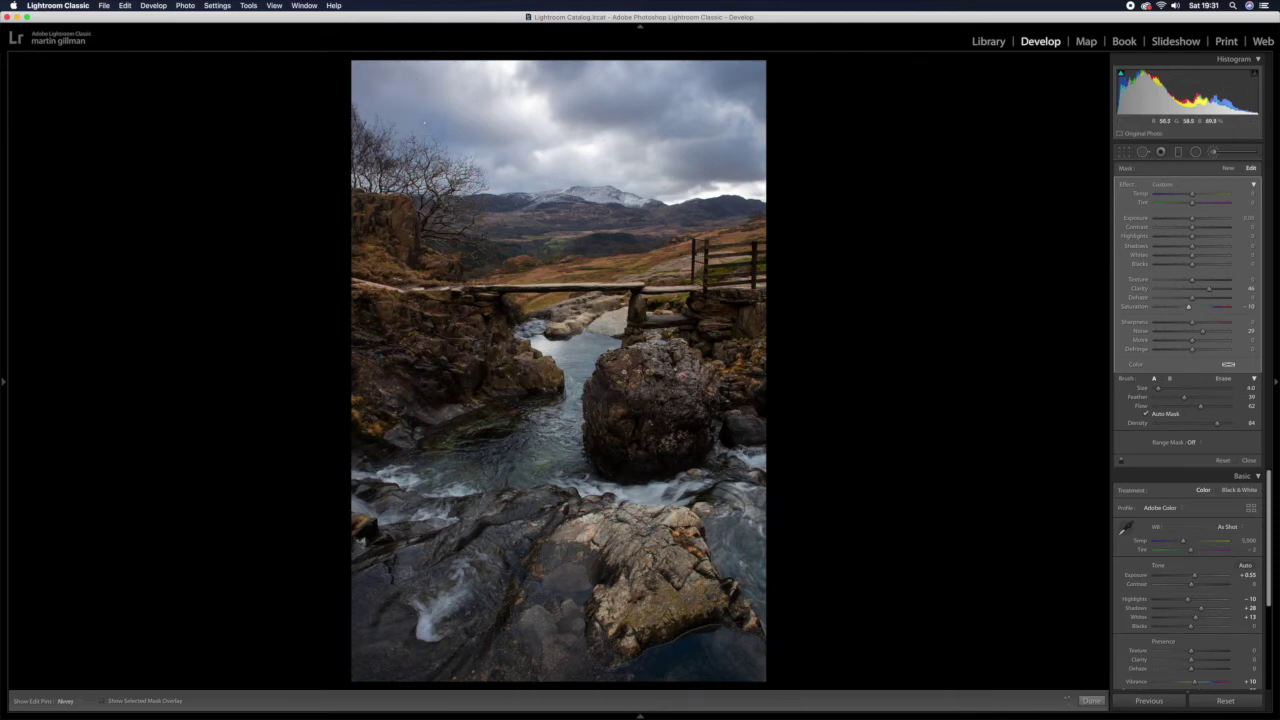
{"action": "key", "text": "h"}
{"action": "key", "text": "h"}
{"action": "left_click", "coordinate": [1249, 460]}
- Zoom in at a higher Navigator ratio and pan to the bare tree branches
{"action": "left_click", "coordinate": [386, 181]}
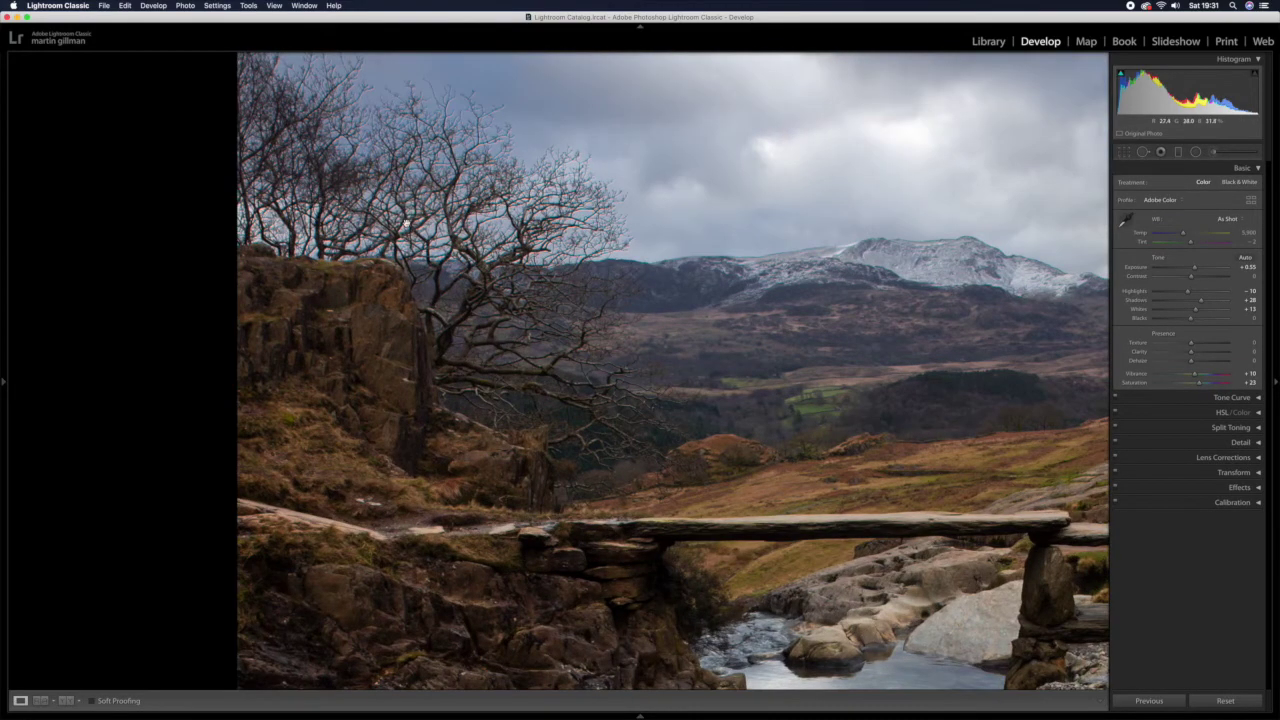
{"action": "left_click_drag", "start_coordinate": [407, 223], "coordinate": [527, 345]}
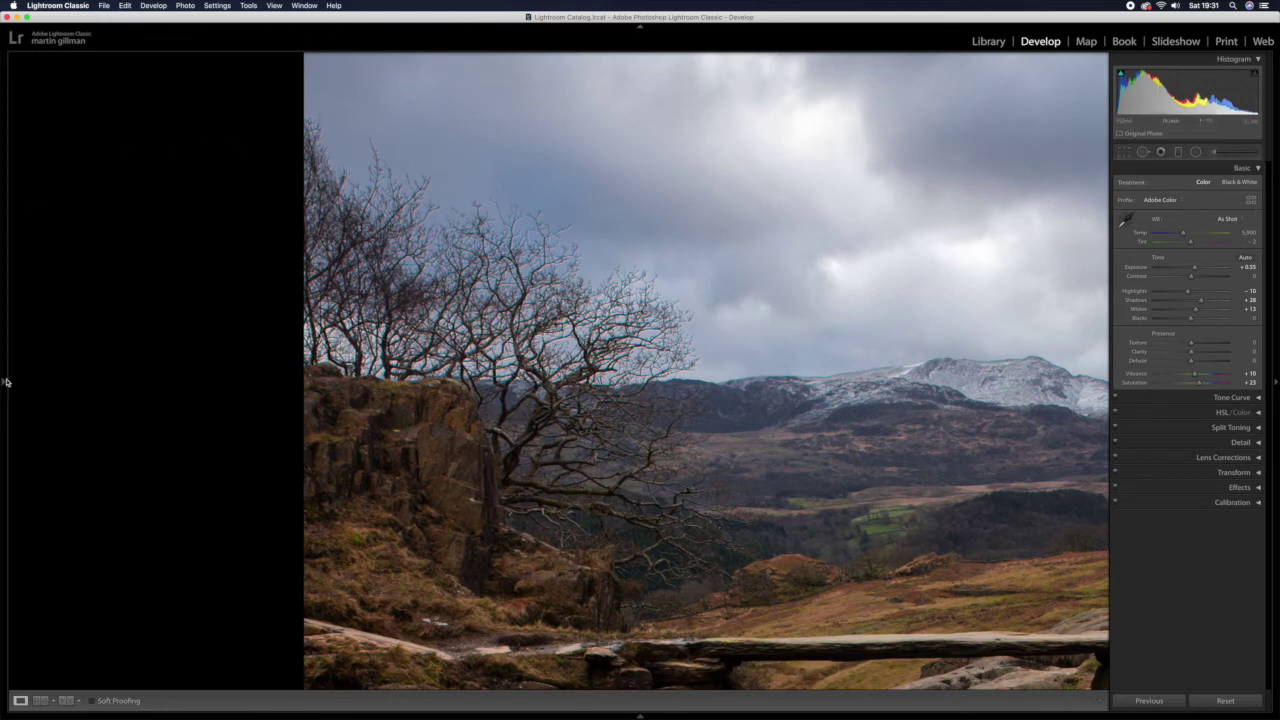
{"action": "mouse_move", "coordinate": [3, 382]}
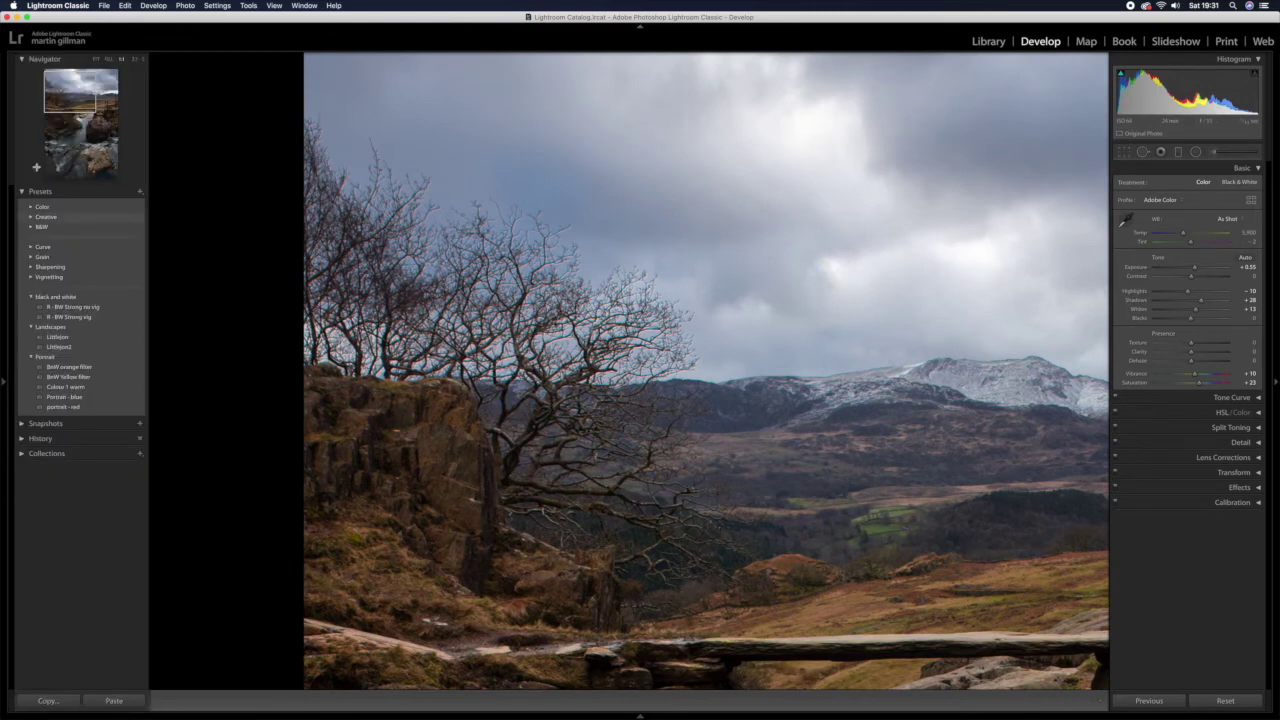
{"action": "left_click", "coordinate": [133, 60]}
{"action": "left_click_drag", "start_coordinate": [353, 215], "coordinate": [546, 318]}
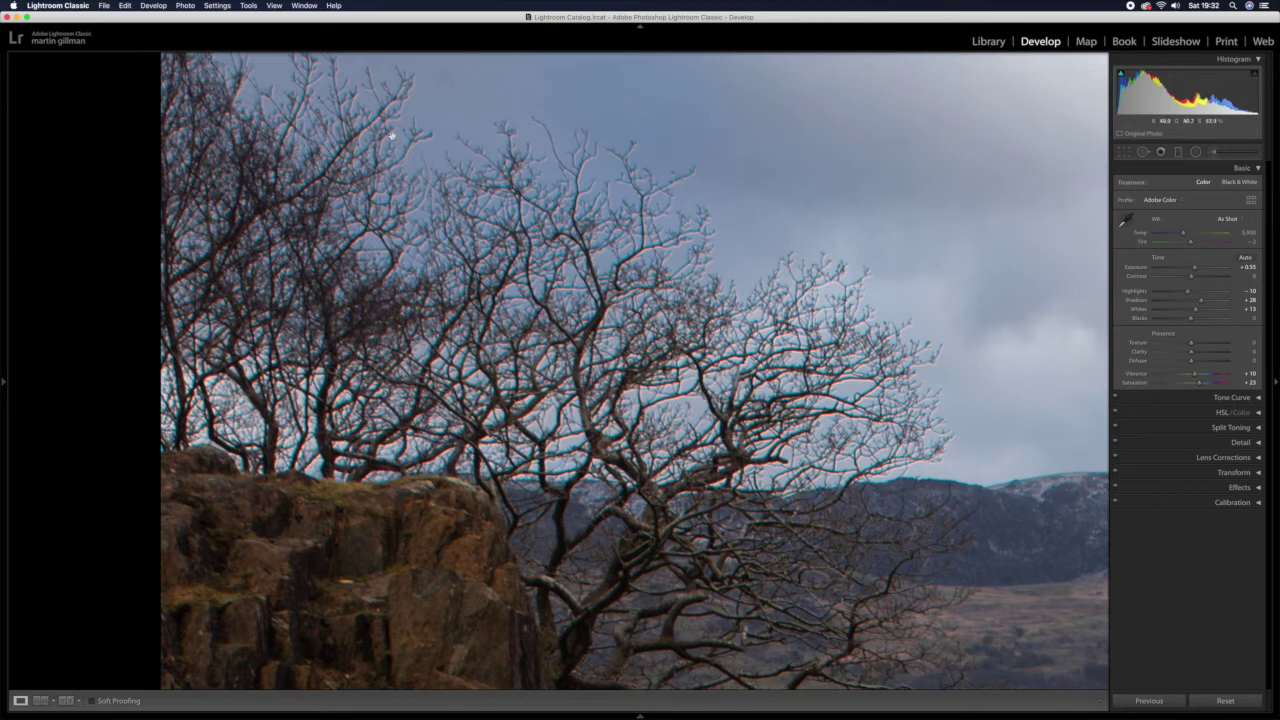
{"action": "key", "text": "Right"}
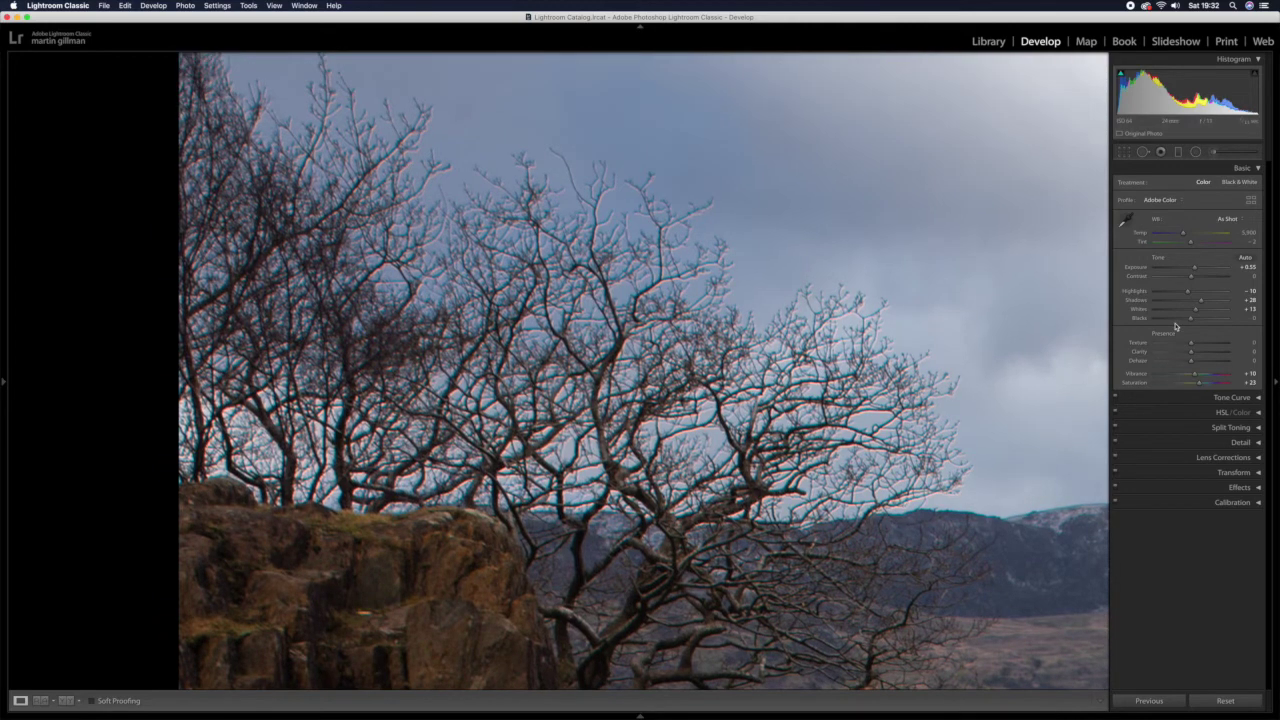
- Enable Remove Chromatic Aberration, comparing the branches before and after, and apply the Tamron SP 24-70mm profile
{"action": "left_click", "coordinate": [1165, 457]}
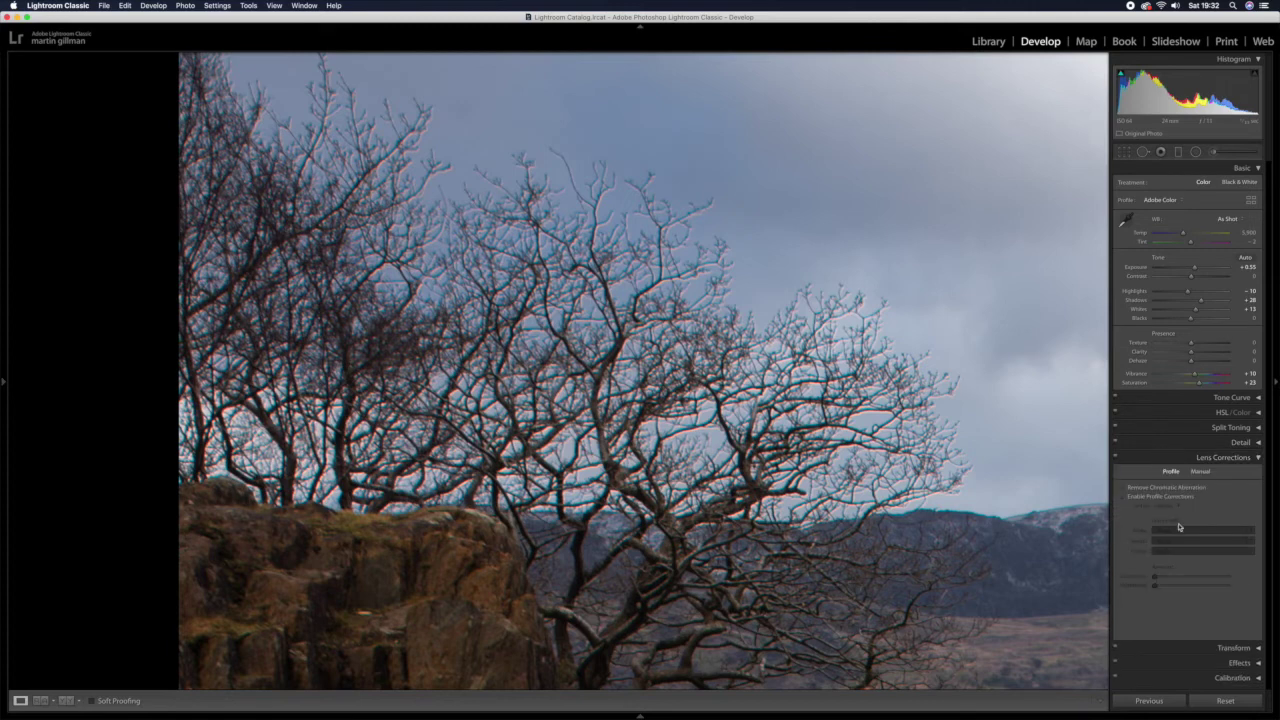
{"action": "left_click", "coordinate": [1123, 488]}
{"action": "left_click", "coordinate": [1122, 489]}
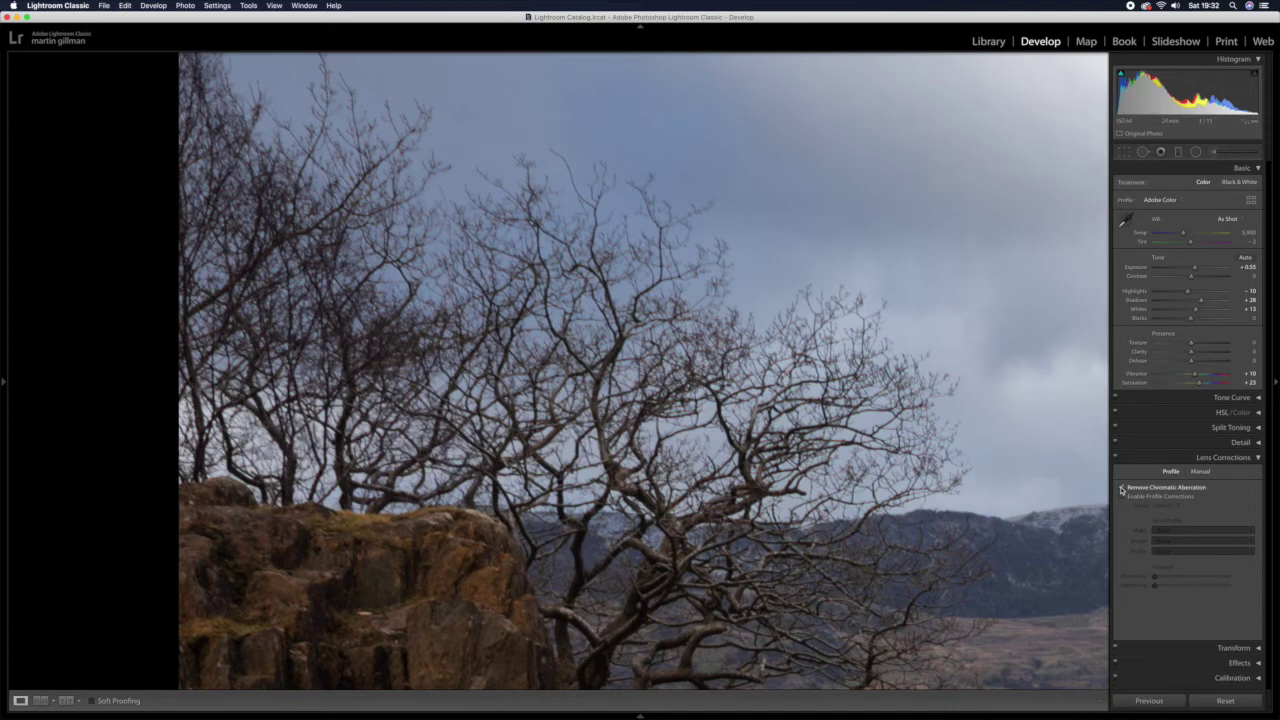
{"action": "left_click", "coordinate": [1122, 487]}
{"action": "left_click", "coordinate": [1122, 487]}
{"action": "left_click", "coordinate": [1122, 487]}
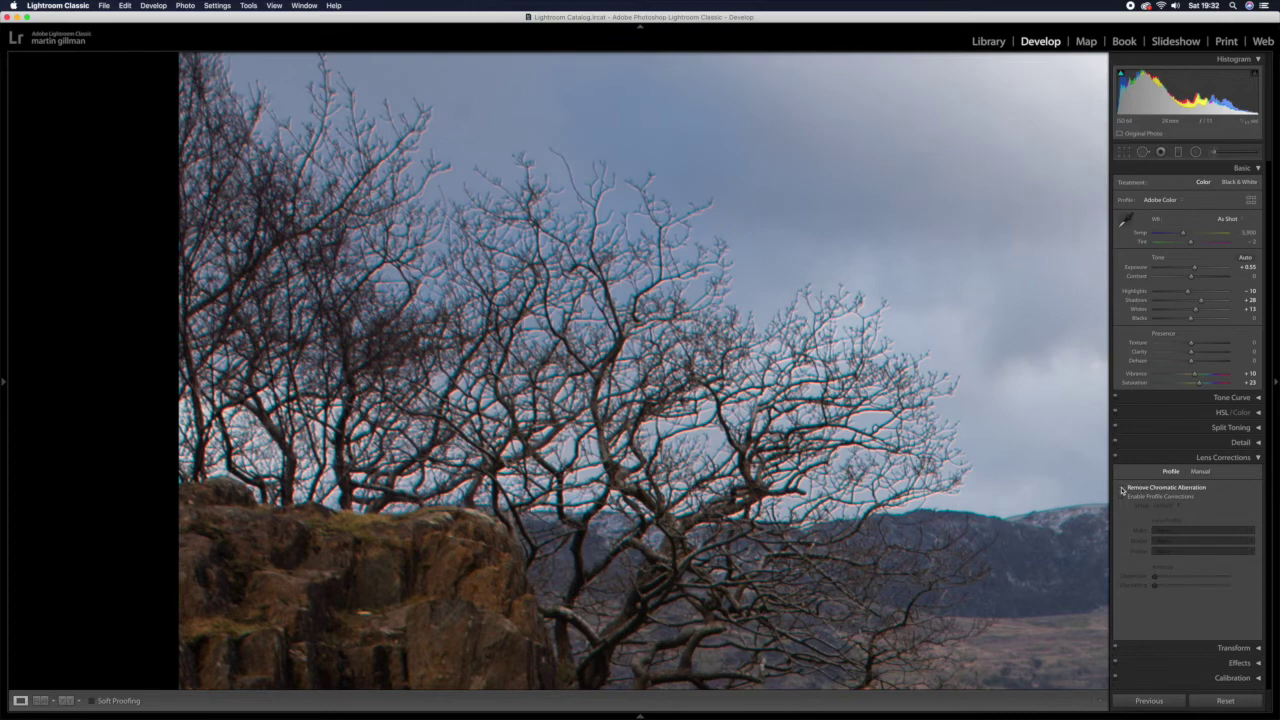
{"action": "left_click", "coordinate": [1122, 488]}
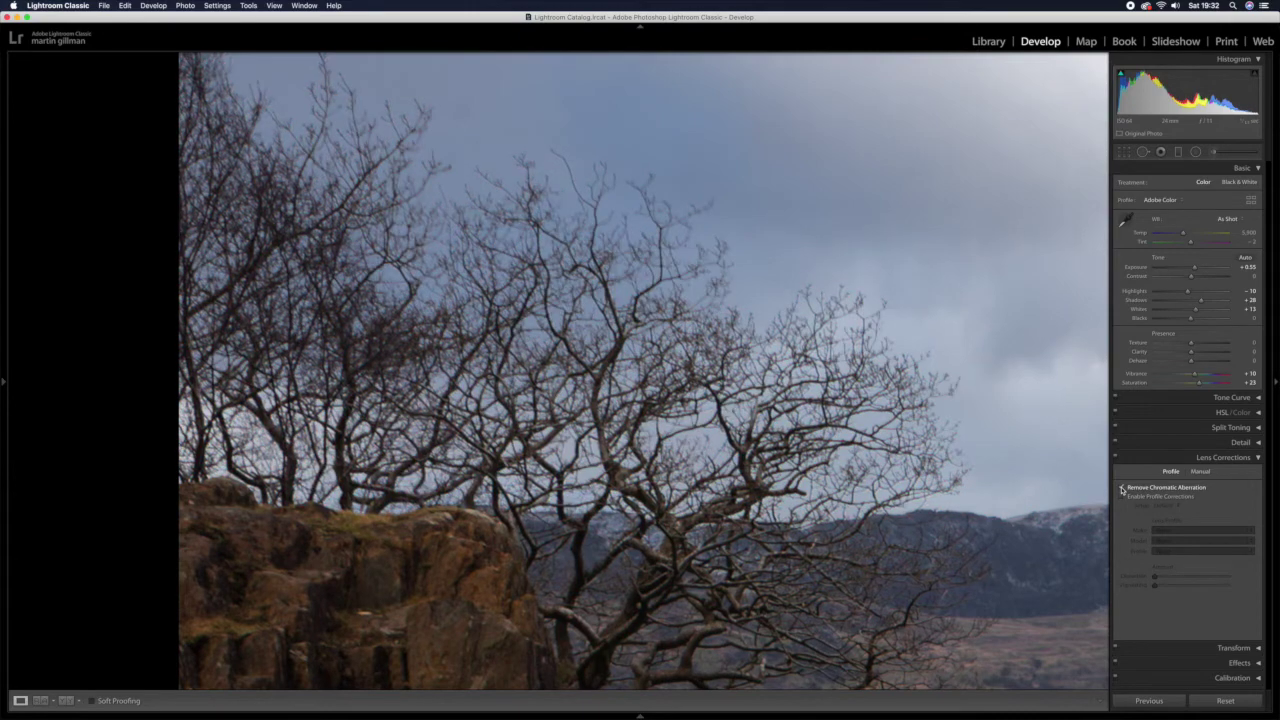
{"action": "left_click", "coordinate": [1122, 488]}
{"action": "left_click", "coordinate": [1122, 488]}
{"action": "left_click", "coordinate": [1122, 497]}
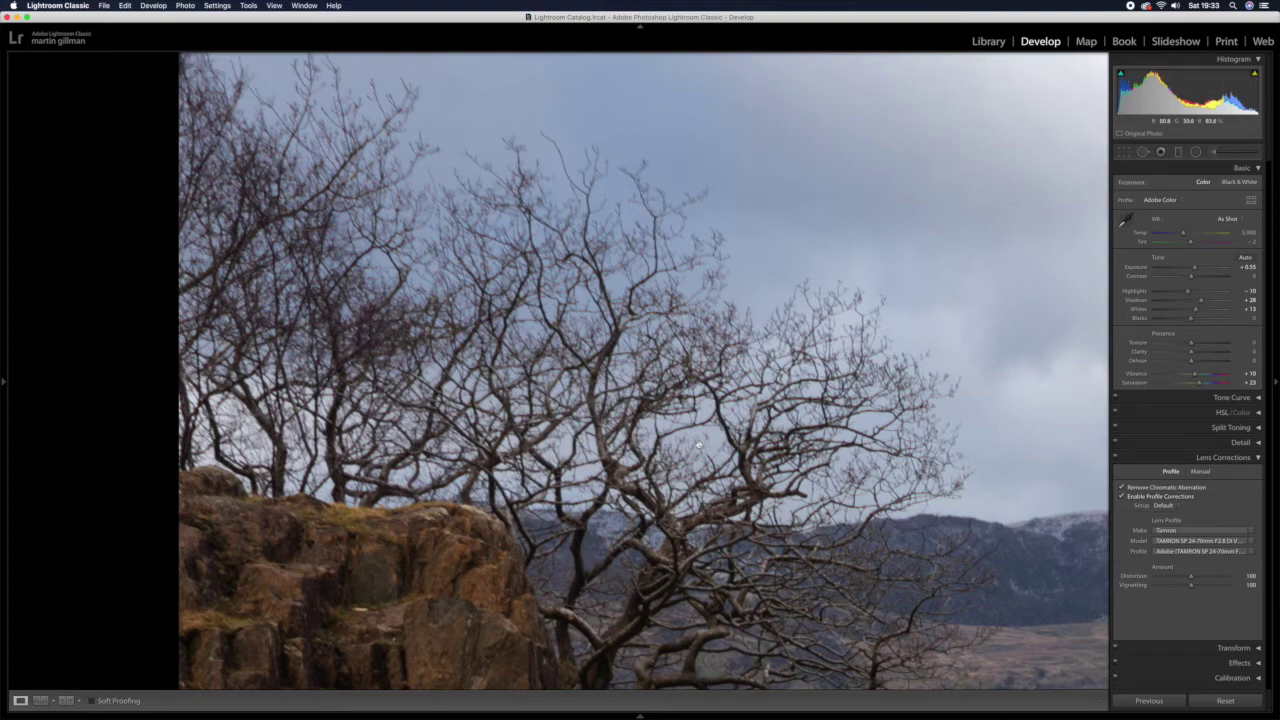
{"action": "left_click", "coordinate": [389, 389]}
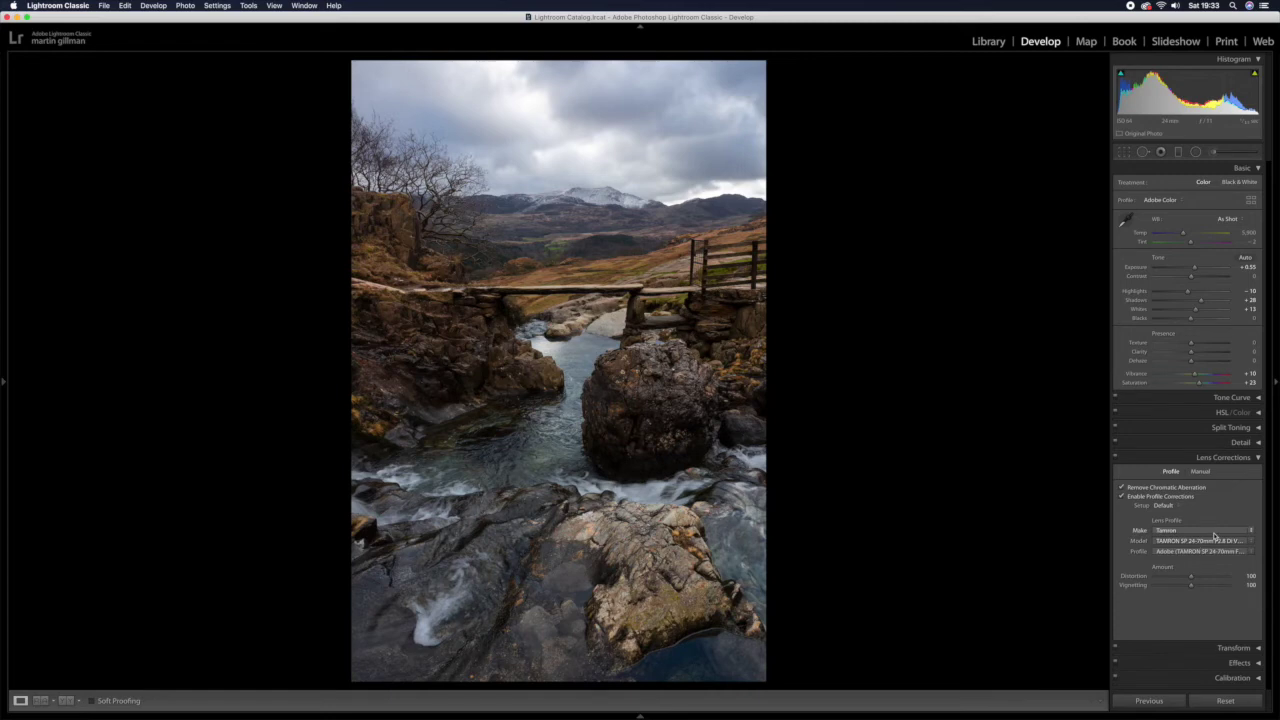
- Check the footbridge up close, then expand the Detail panel
{"action": "left_click", "coordinate": [1154, 457]}
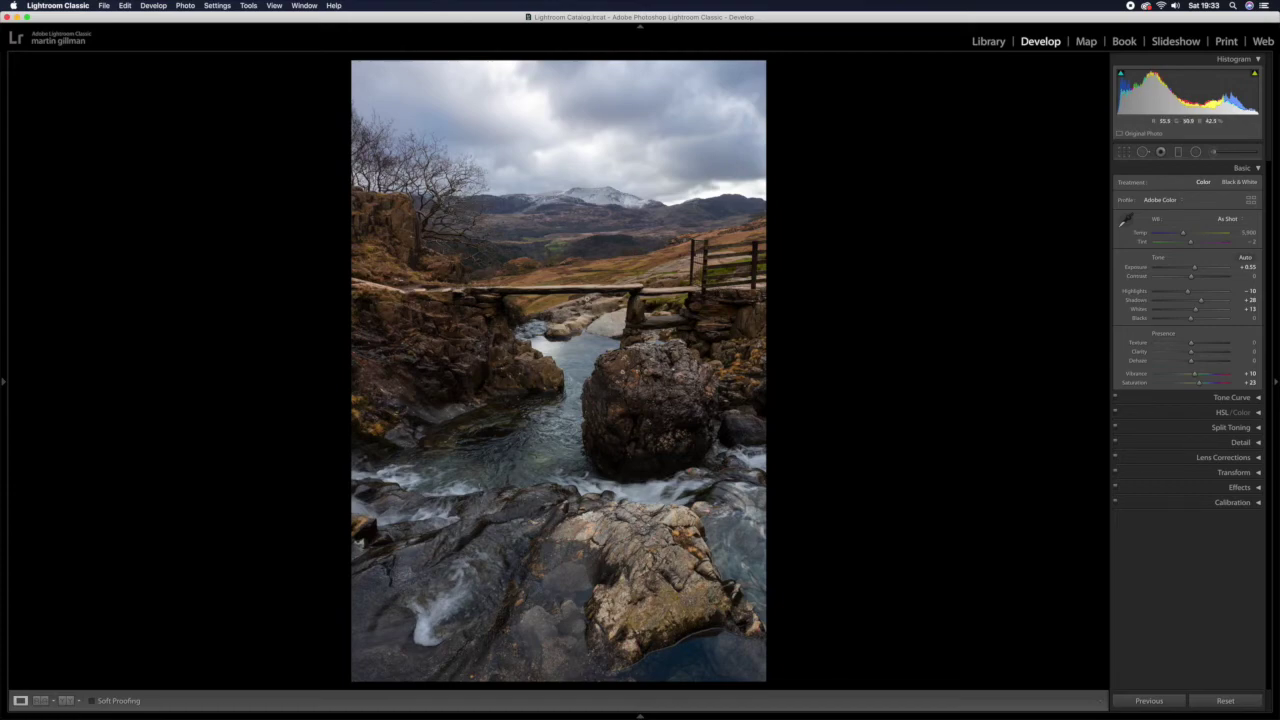
{"action": "left_click", "coordinate": [535, 292]}
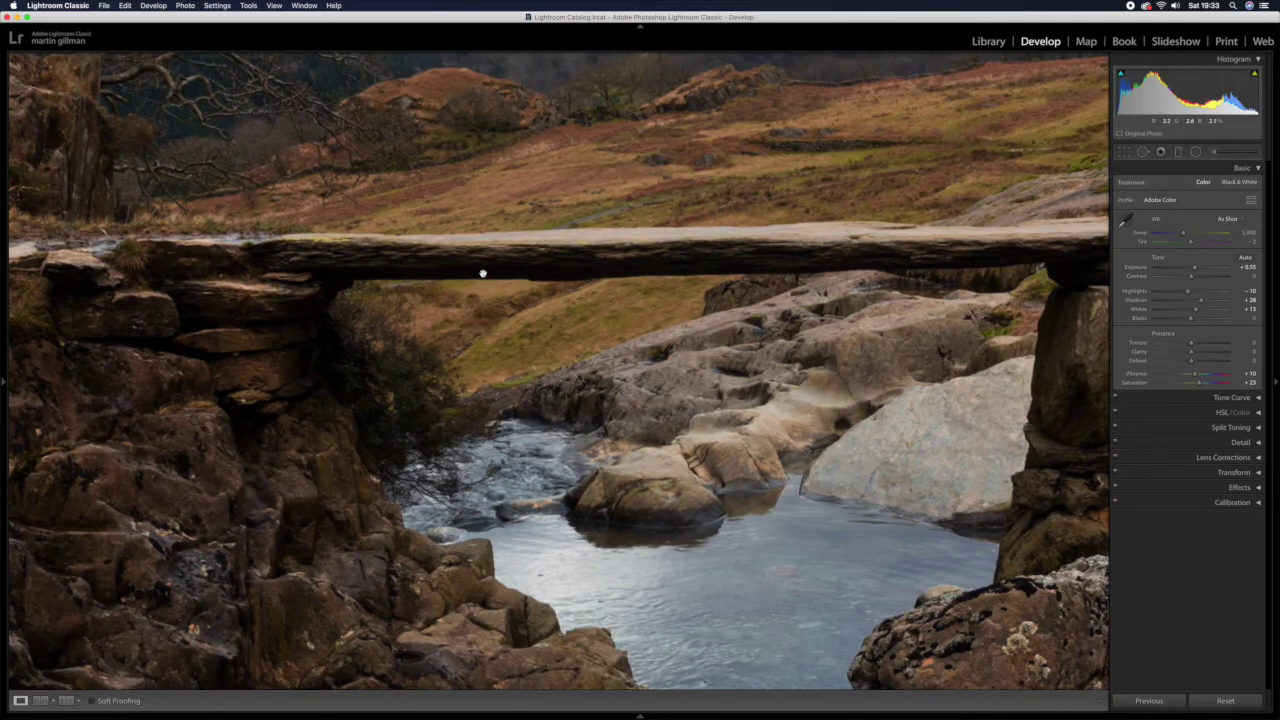
{"action": "left_click", "coordinate": [548, 308]}
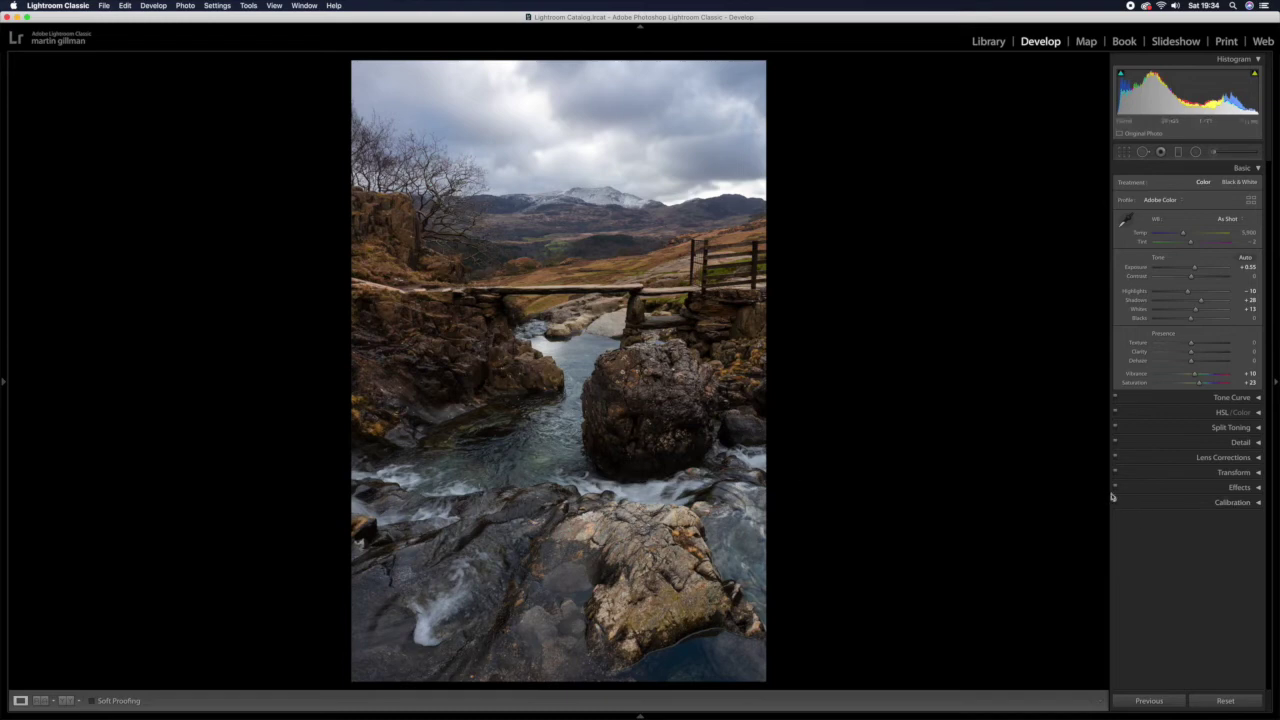
{"action": "left_click", "coordinate": [1167, 442]}
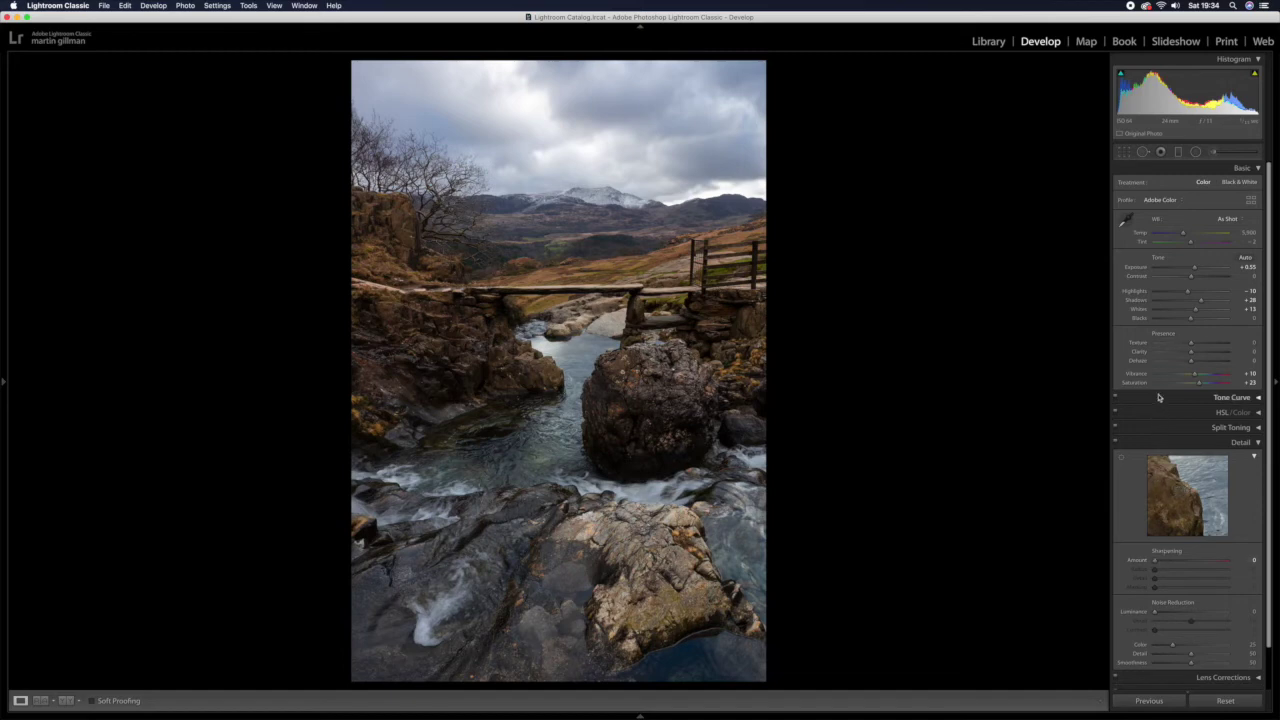
- Preview the lichen-covered rock at 1:1 and set Sharpening Amount to 80
{"action": "left_click", "coordinate": [1150, 172]}
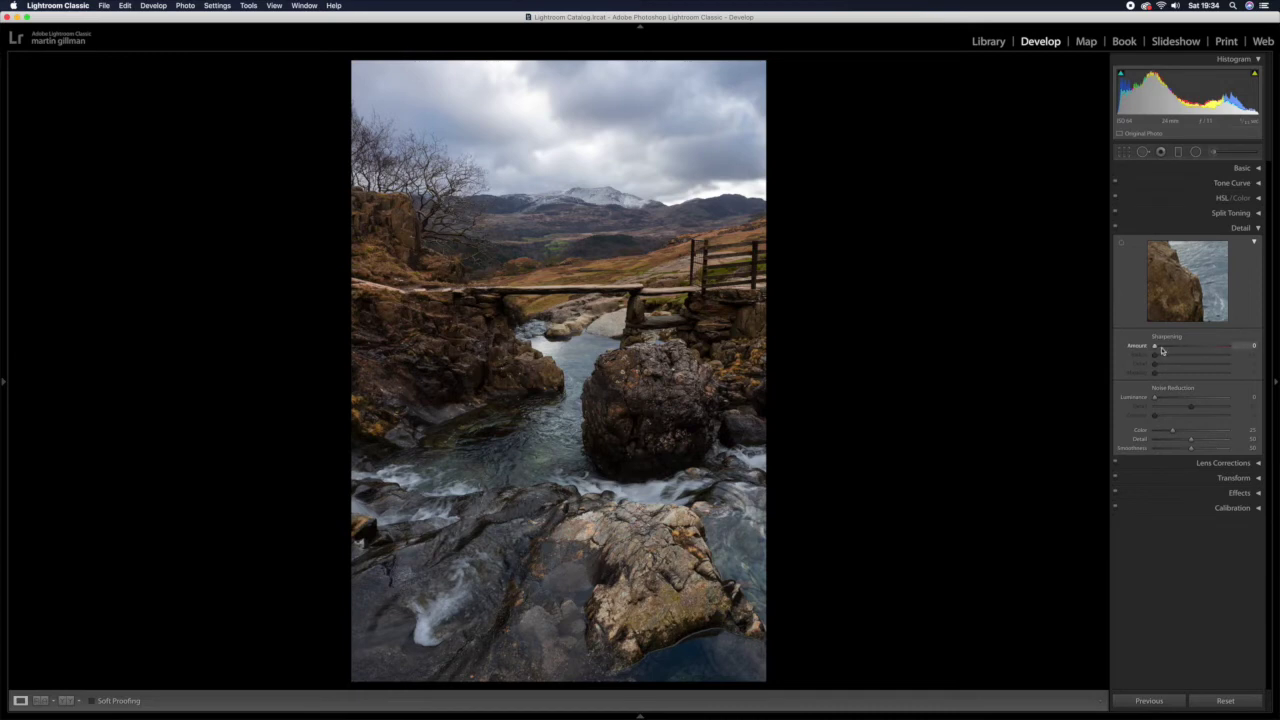
{"action": "left_click", "coordinate": [1176, 291]}
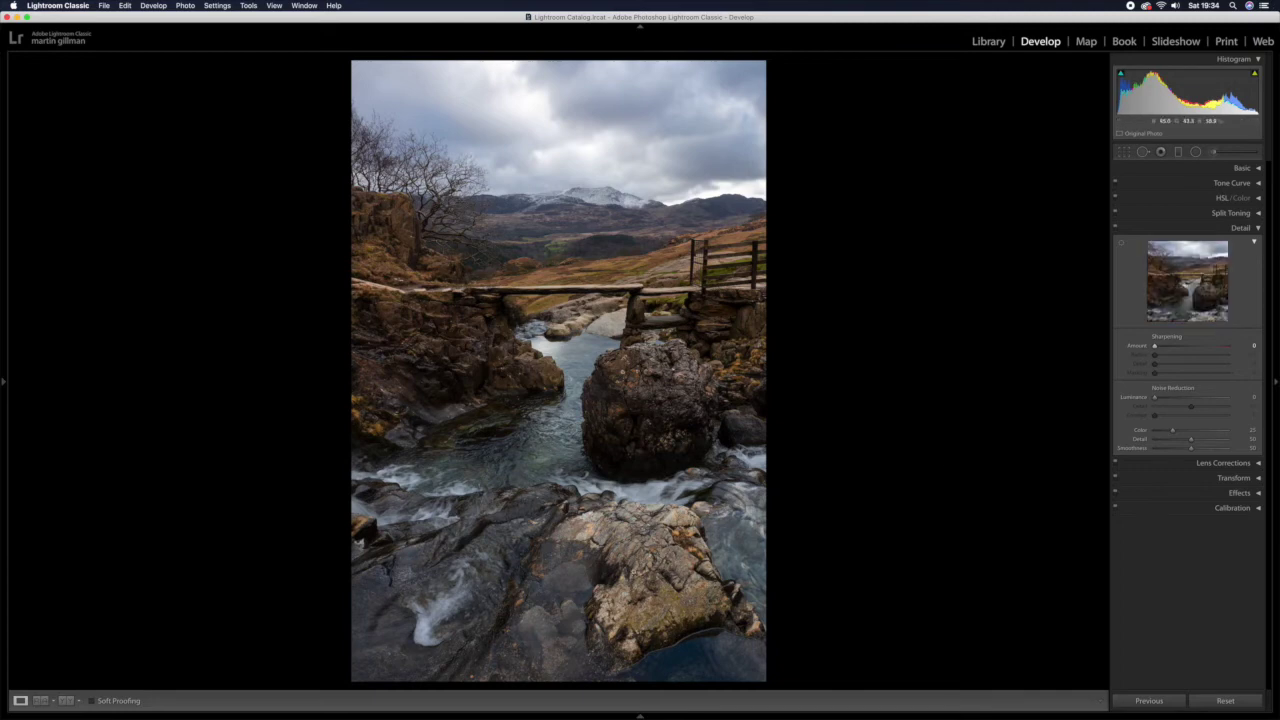
{"action": "left_click", "coordinate": [634, 540]}
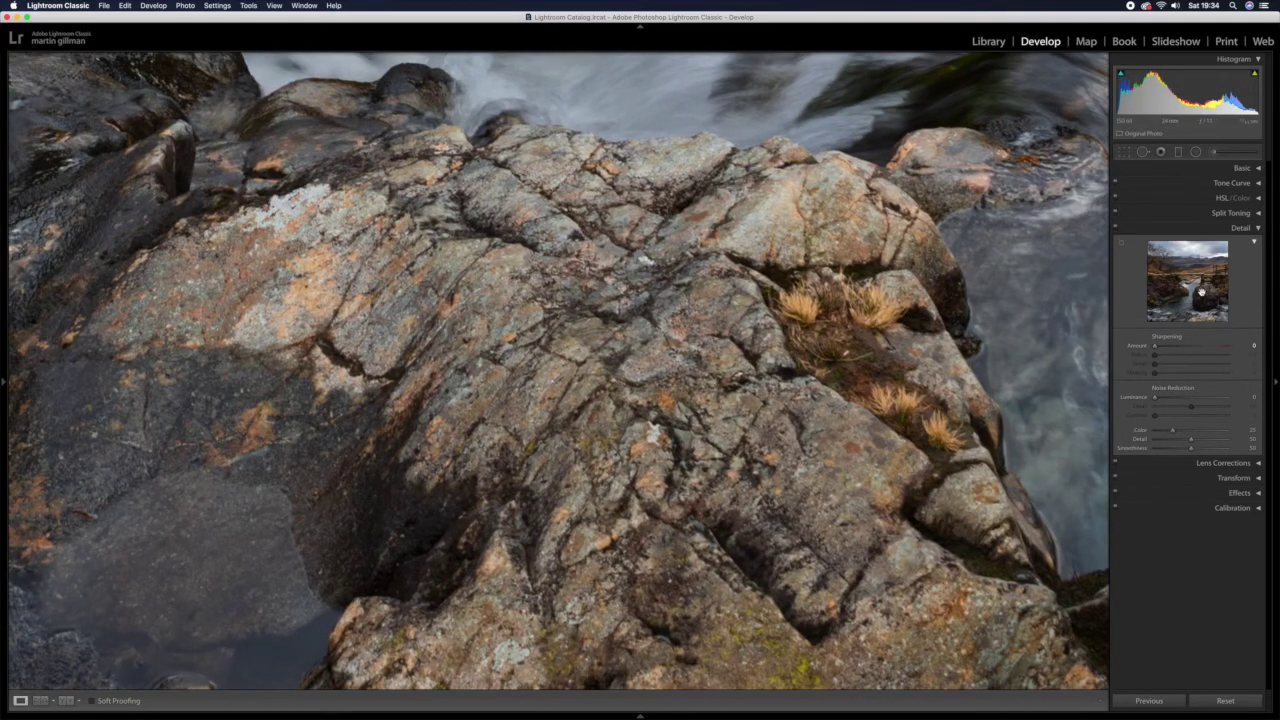
{"action": "left_click", "coordinate": [1201, 291]}
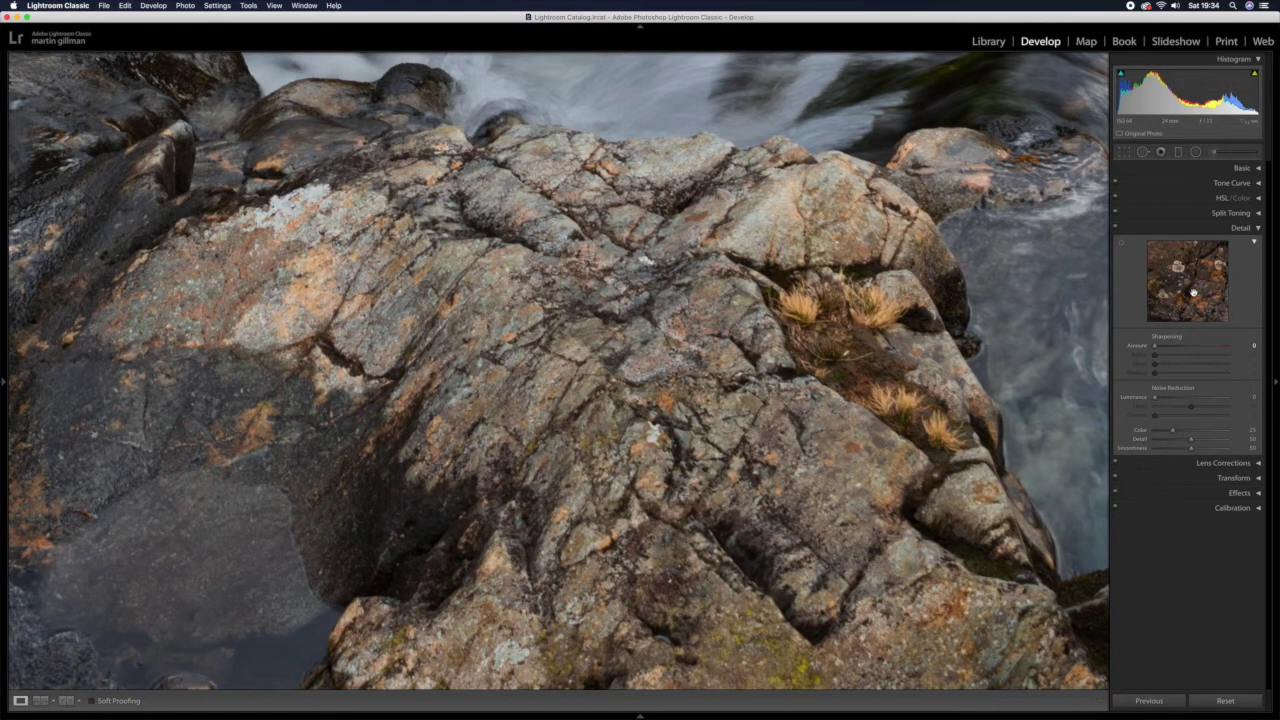
{"action": "left_click", "coordinate": [1193, 292]}
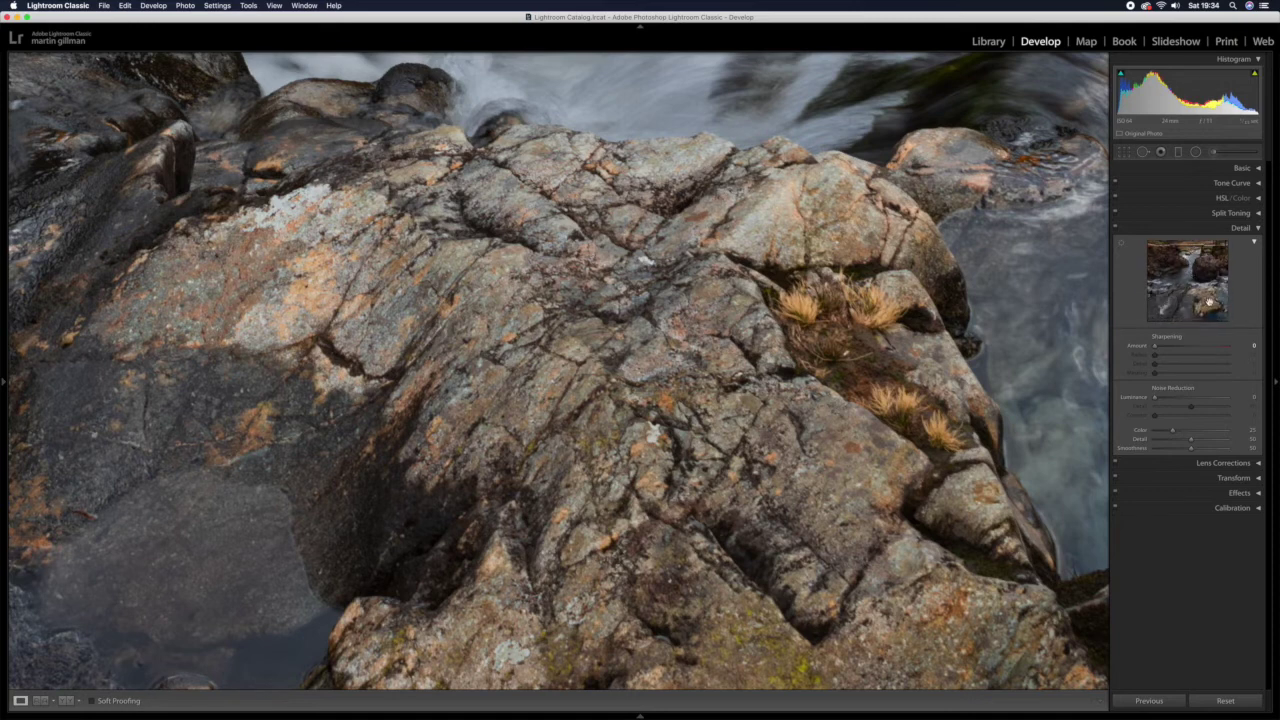
{"action": "left_click", "coordinate": [1208, 300]}
{"action": "left_click", "coordinate": [1178, 295]}
{"action": "left_click", "coordinate": [1193, 316]}
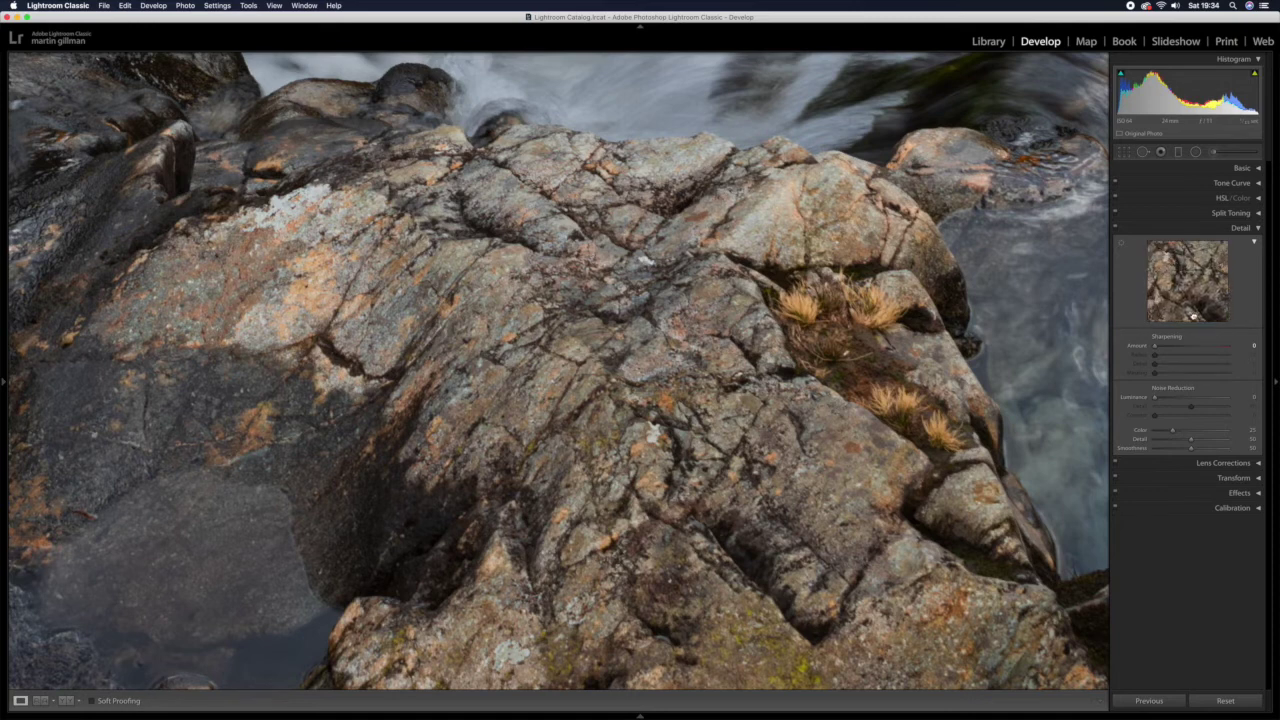
{"action": "left_click", "coordinate": [1193, 316]}
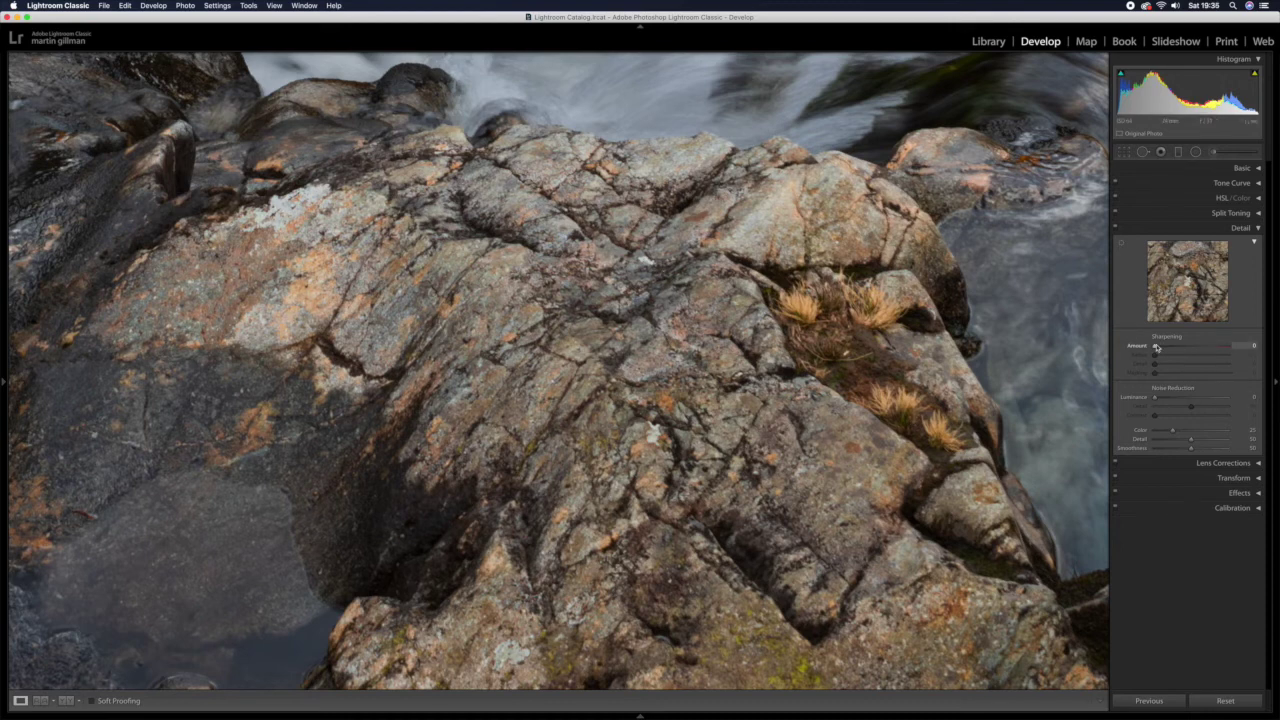
{"action": "left_click_drag", "start_coordinate": [1160, 348], "coordinate": [1193, 353]}
{"action": "left_click_drag", "start_coordinate": [1194, 353], "coordinate": [1194, 353]}
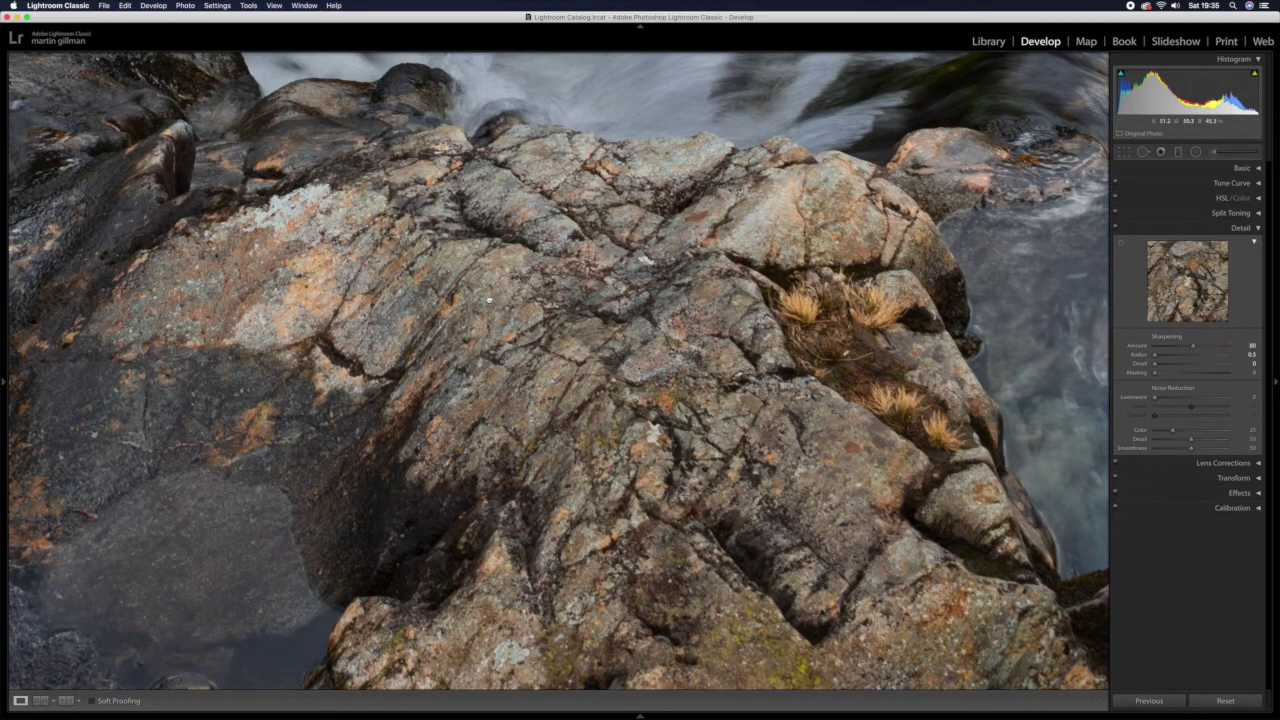
- Zoom in to inspect the bare trees and sky, then the whitewater below the bridge
{"action": "key", "text": "z"}
{"action": "left_click", "coordinate": [455, 142]}
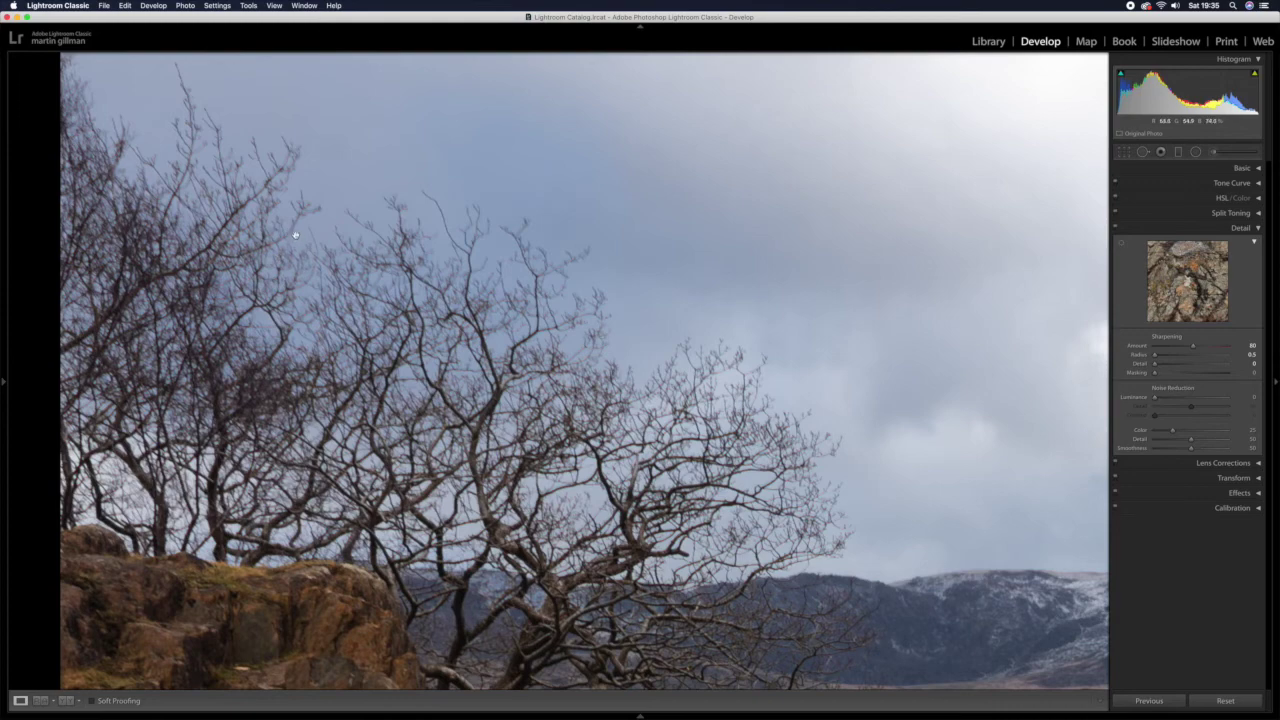
{"action": "left_click", "coordinate": [420, 354]}
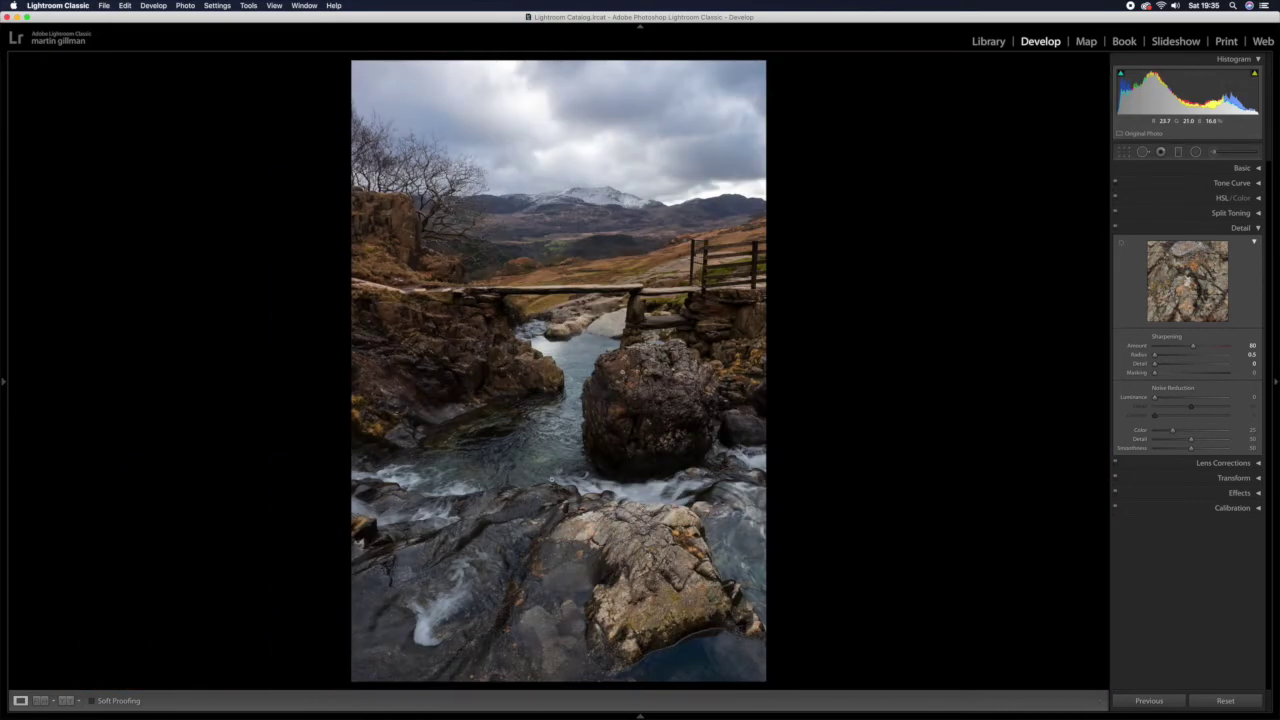
{"action": "left_click", "coordinate": [625, 495]}
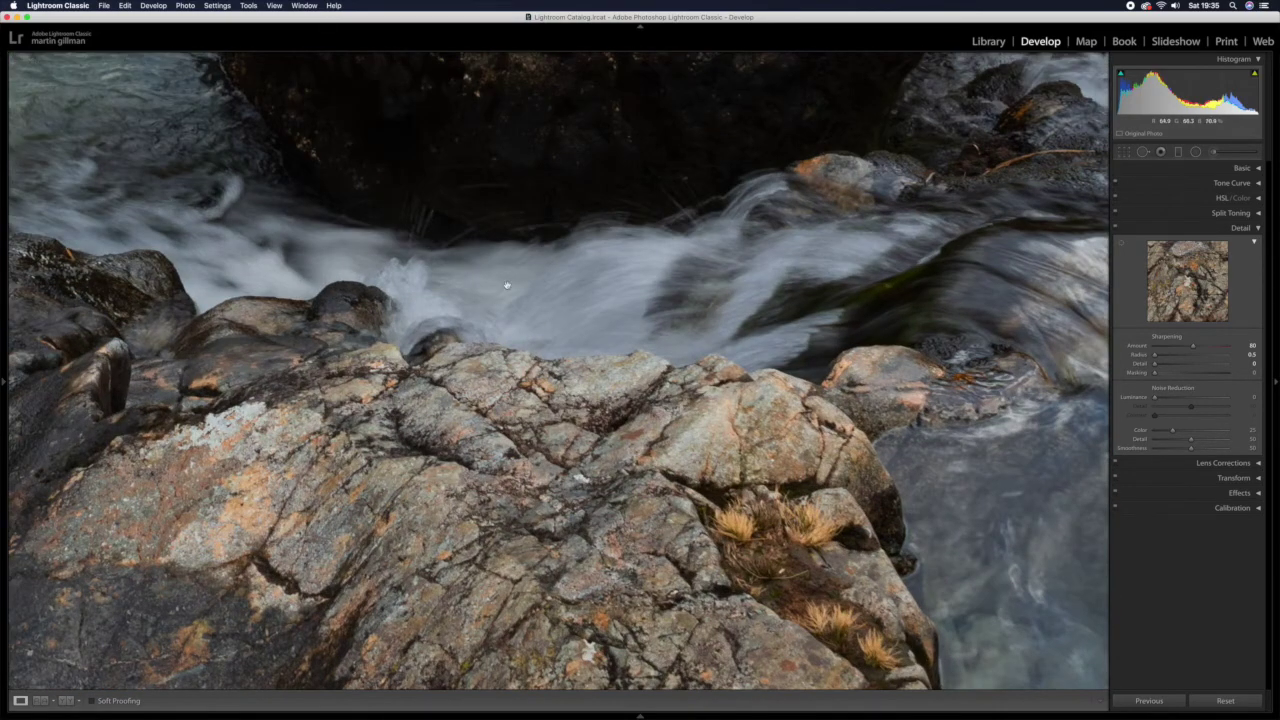
{"action": "left_click", "coordinate": [580, 316]}
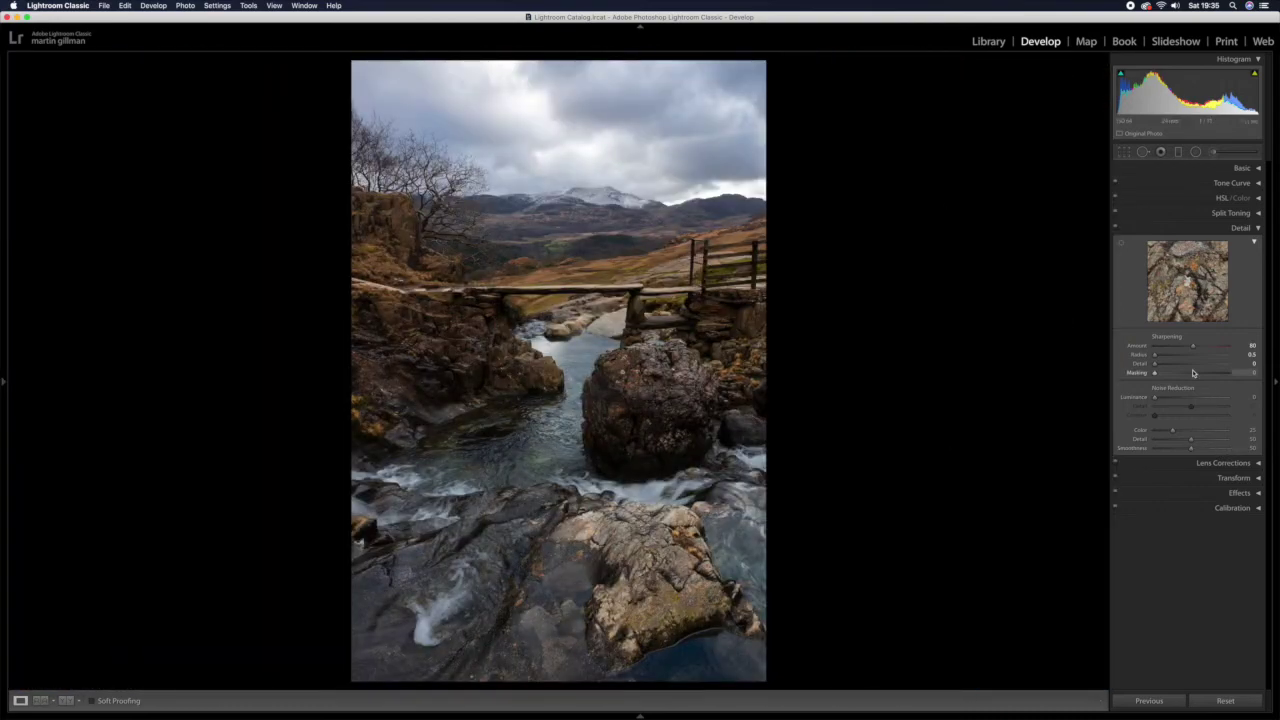
- Nudge the sharpening Radius up and set Detail to 15 after a close look at the foreground rock
{"action": "left_click_drag", "start_coordinate": [1156, 356], "coordinate": [1170, 358]}
{"action": "left_click", "coordinate": [548, 591]}
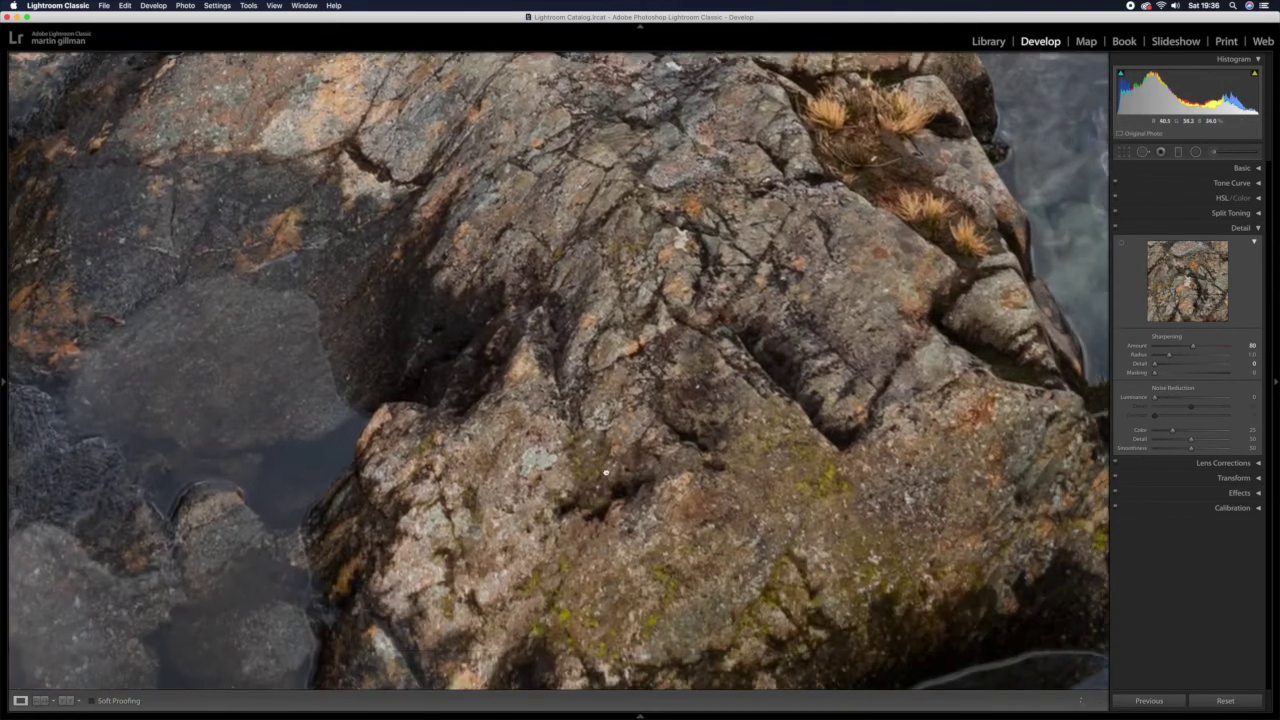
{"action": "left_click", "coordinate": [606, 472]}
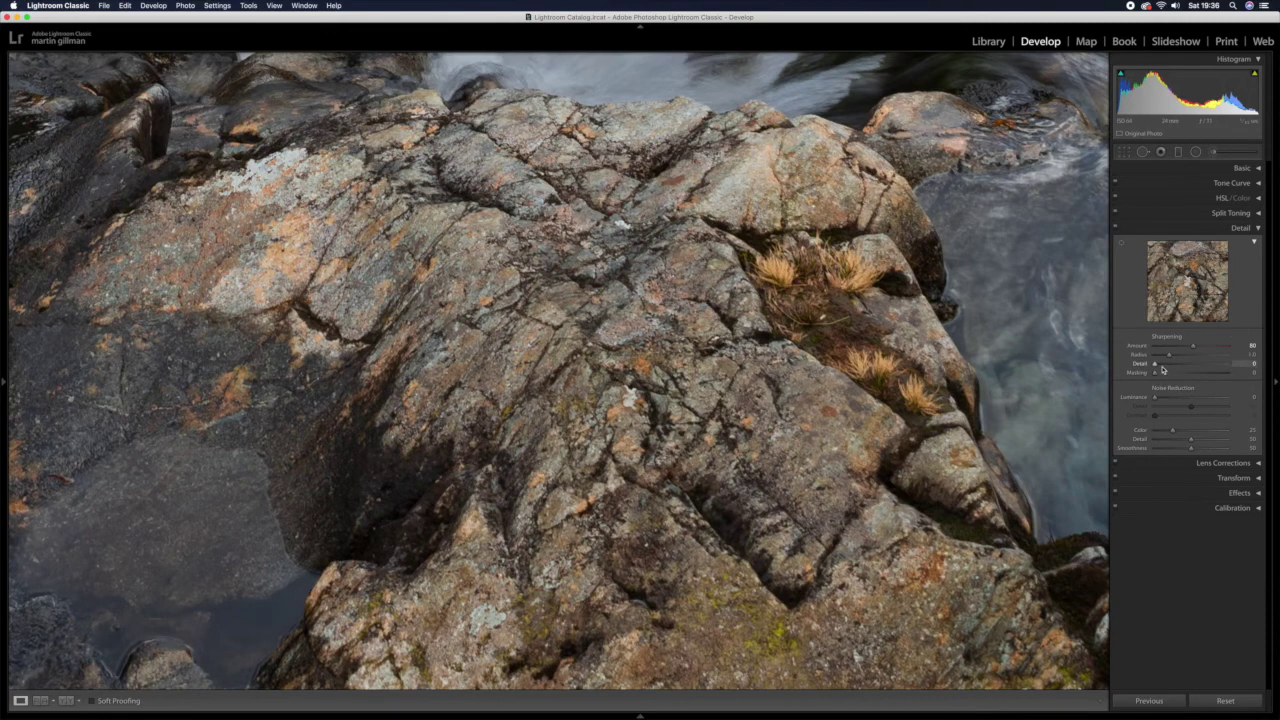
{"action": "left_click_drag", "start_coordinate": [1161, 369], "coordinate": [1166, 367]}
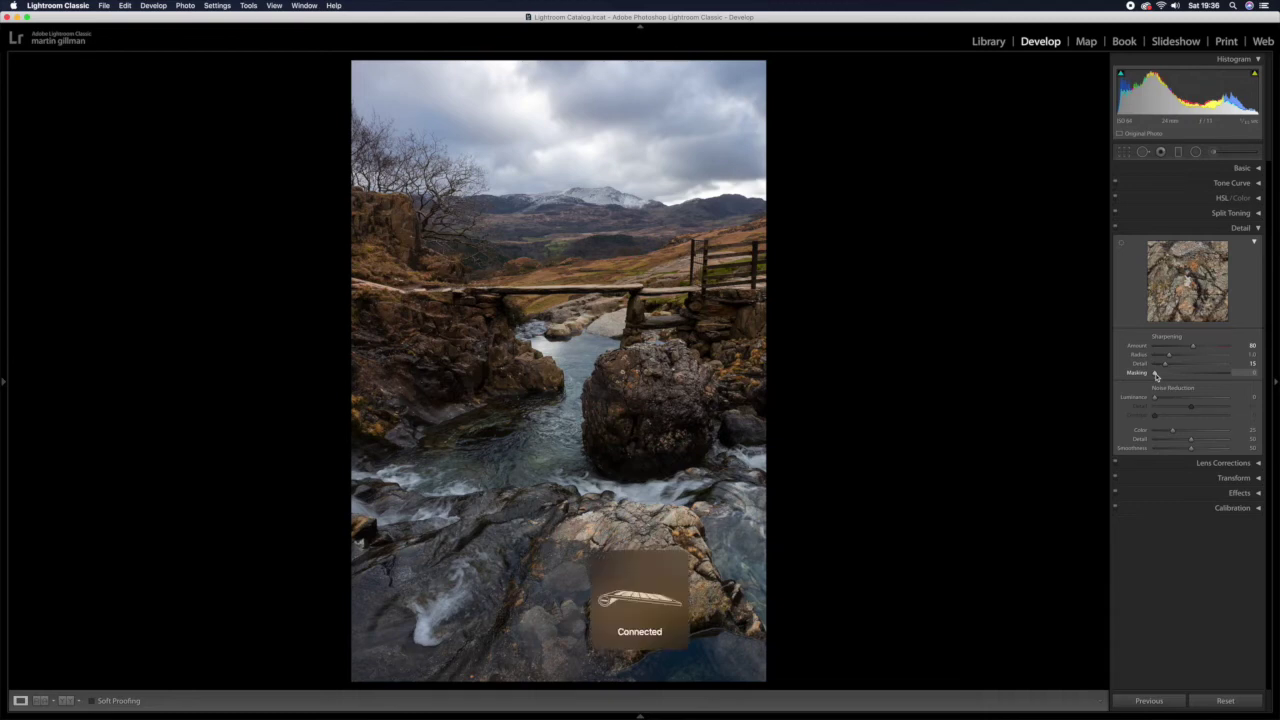
- Preview the sharpening mask and settle Masking at 78, then zoom into the lichen-covered rock
{"action": "left_click", "coordinate": [1156, 374], "text": "alt"}
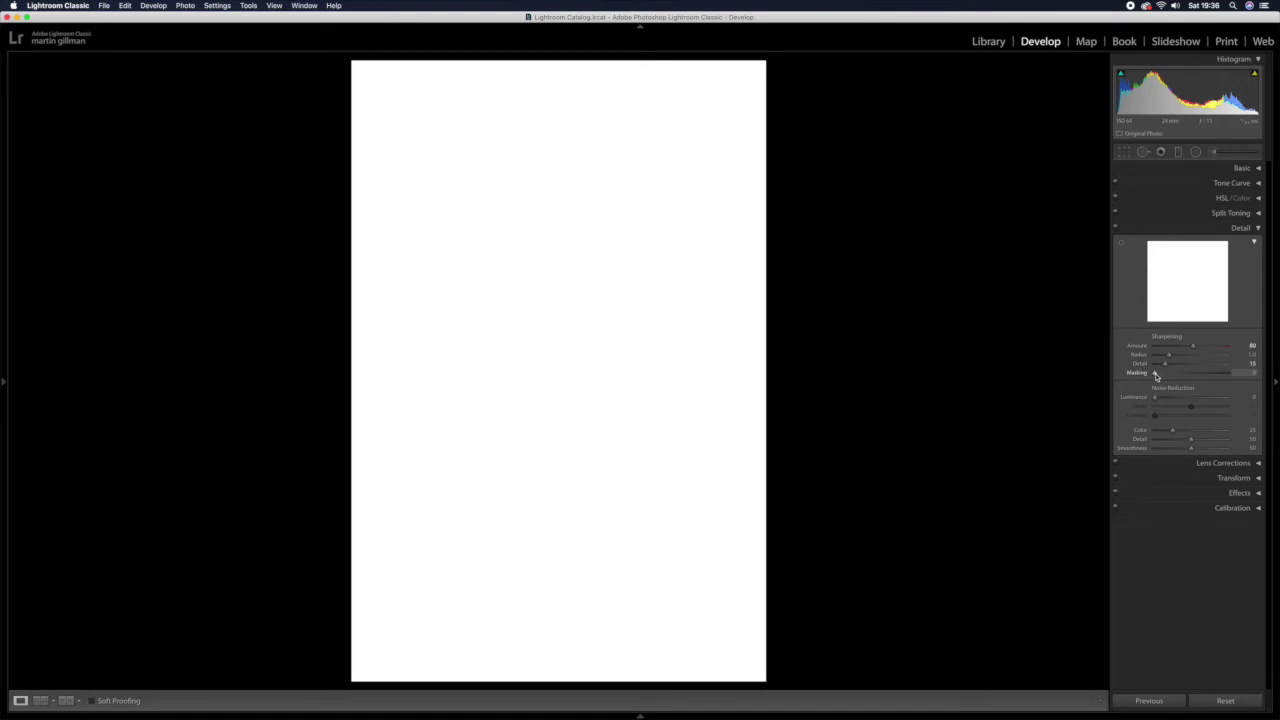
{"action": "left_click_drag", "start_coordinate": [1156, 374], "coordinate": [1209, 373]}
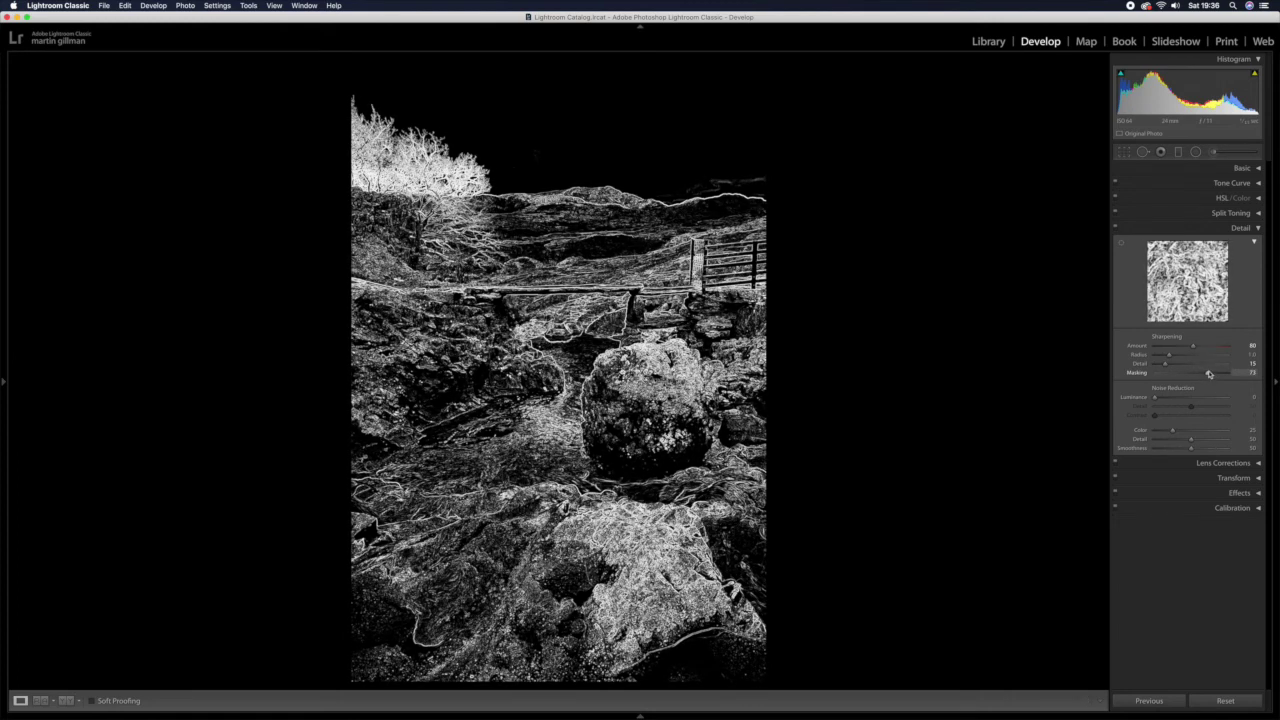
{"action": "left_click_drag", "start_coordinate": [1209, 374], "coordinate": [1166, 375]}
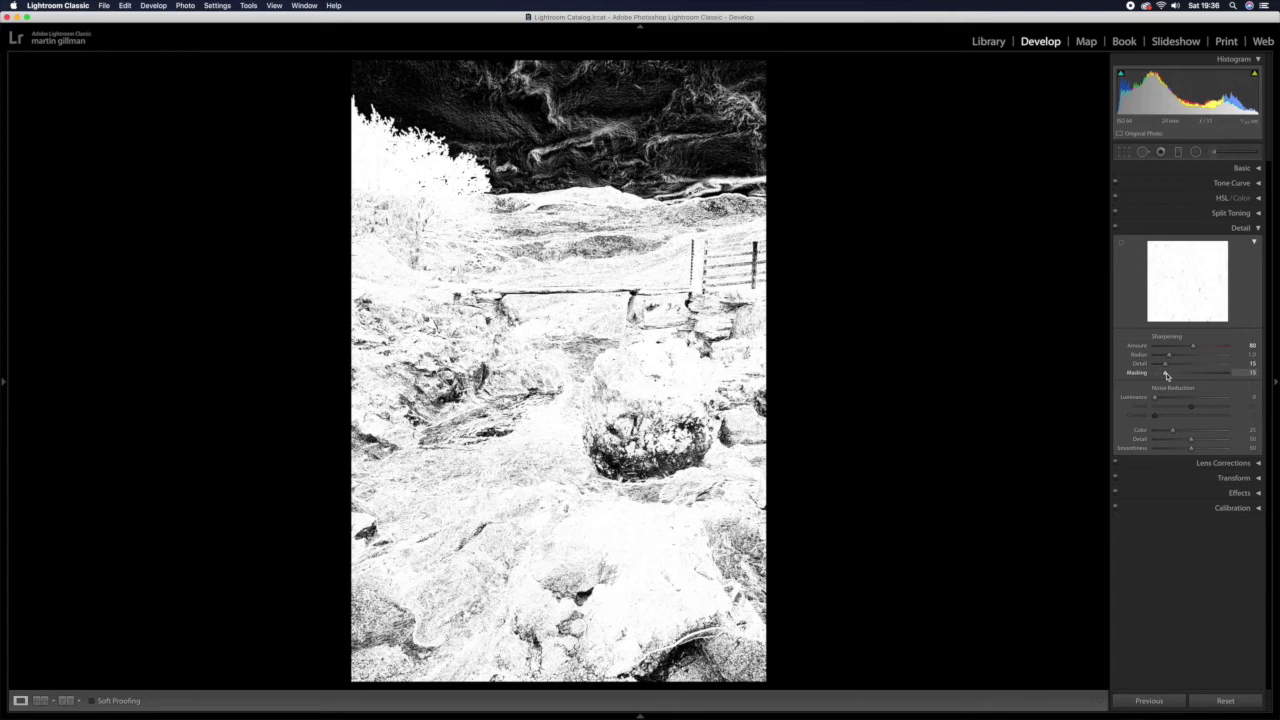
{"action": "left_click_drag", "start_coordinate": [1166, 374], "coordinate": [1212, 371]}
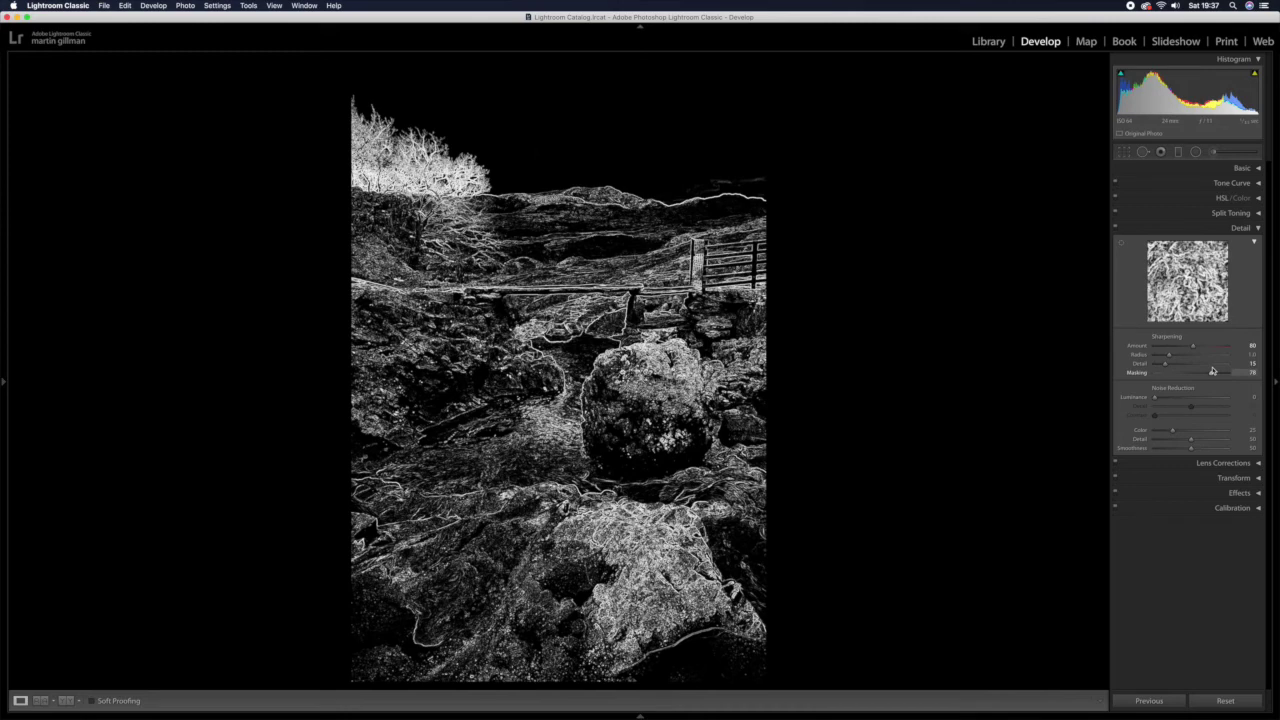
{"action": "left_click_drag", "start_coordinate": [1212, 371], "coordinate": [1212, 371]}
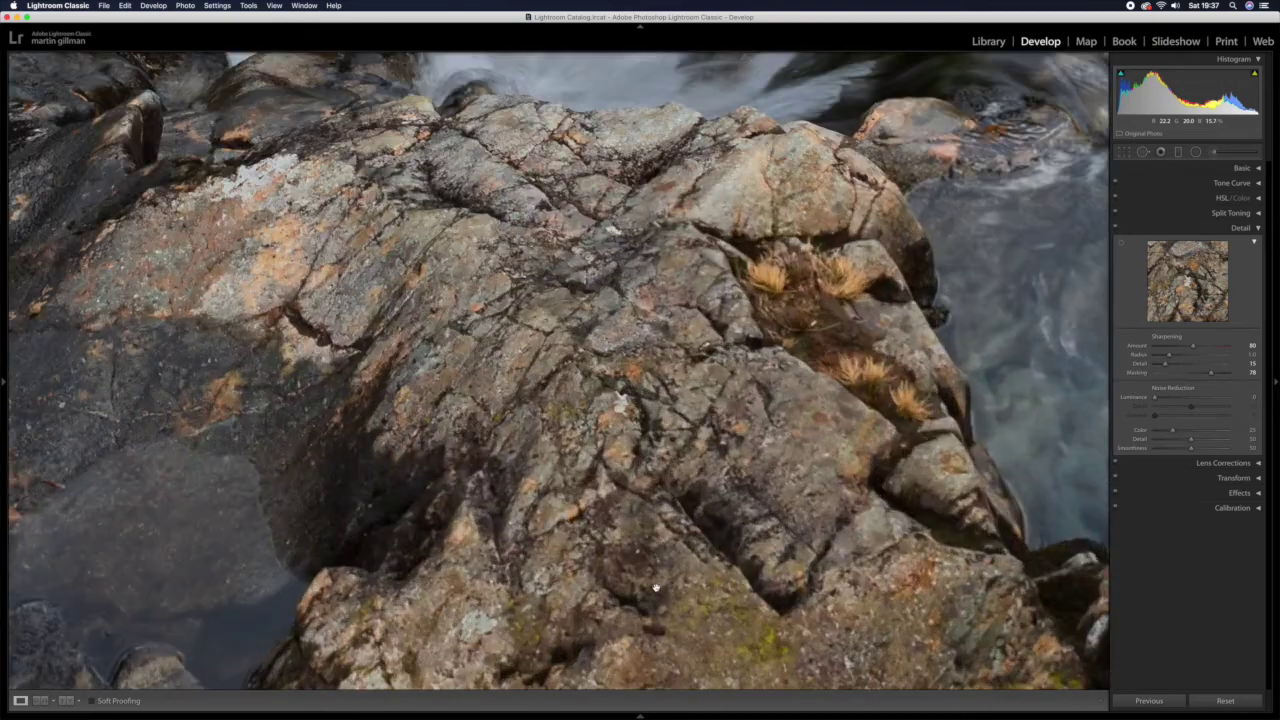
{"action": "left_click", "coordinate": [591, 533]}
{"action": "left_click", "coordinate": [680, 458]}
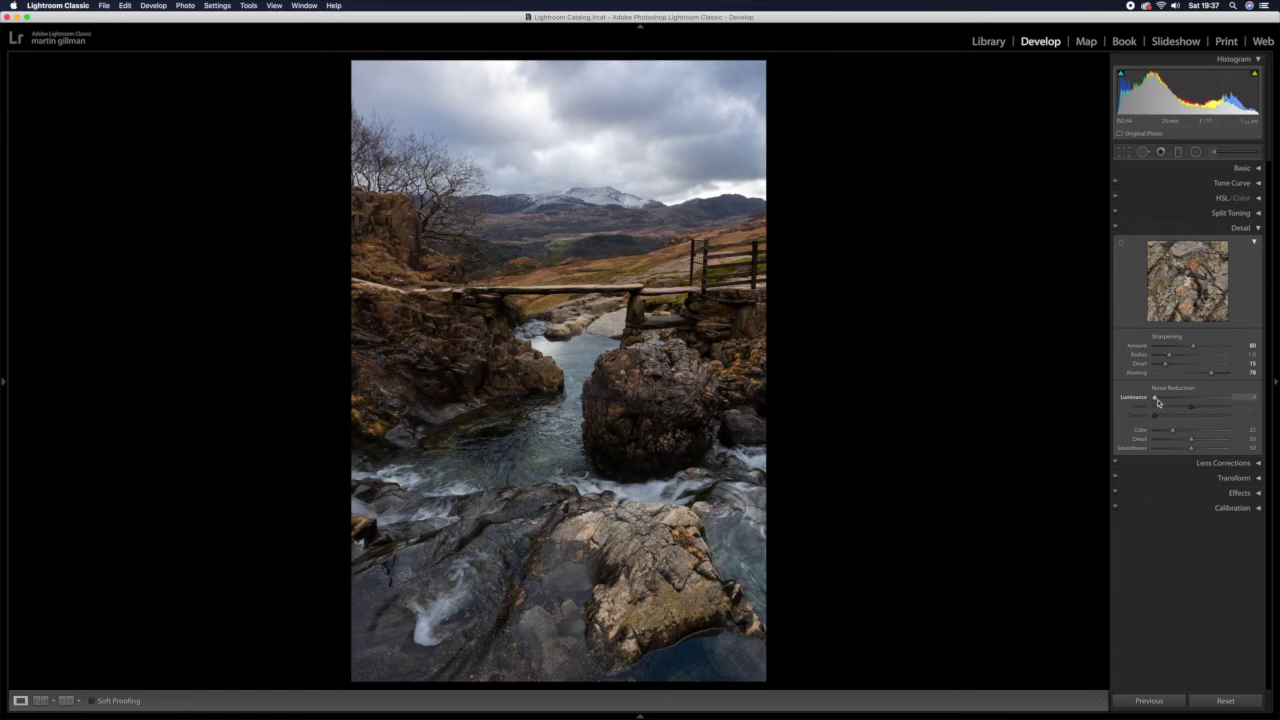
{"action": "left_click_drag", "start_coordinate": [1156, 401], "coordinate": [1158, 399]}
- Collapse the Detail panel and check the boulder at 1:1 before returning to the full view
{"action": "left_click", "coordinate": [1149, 227]}
{"action": "left_click", "coordinate": [669, 463]}
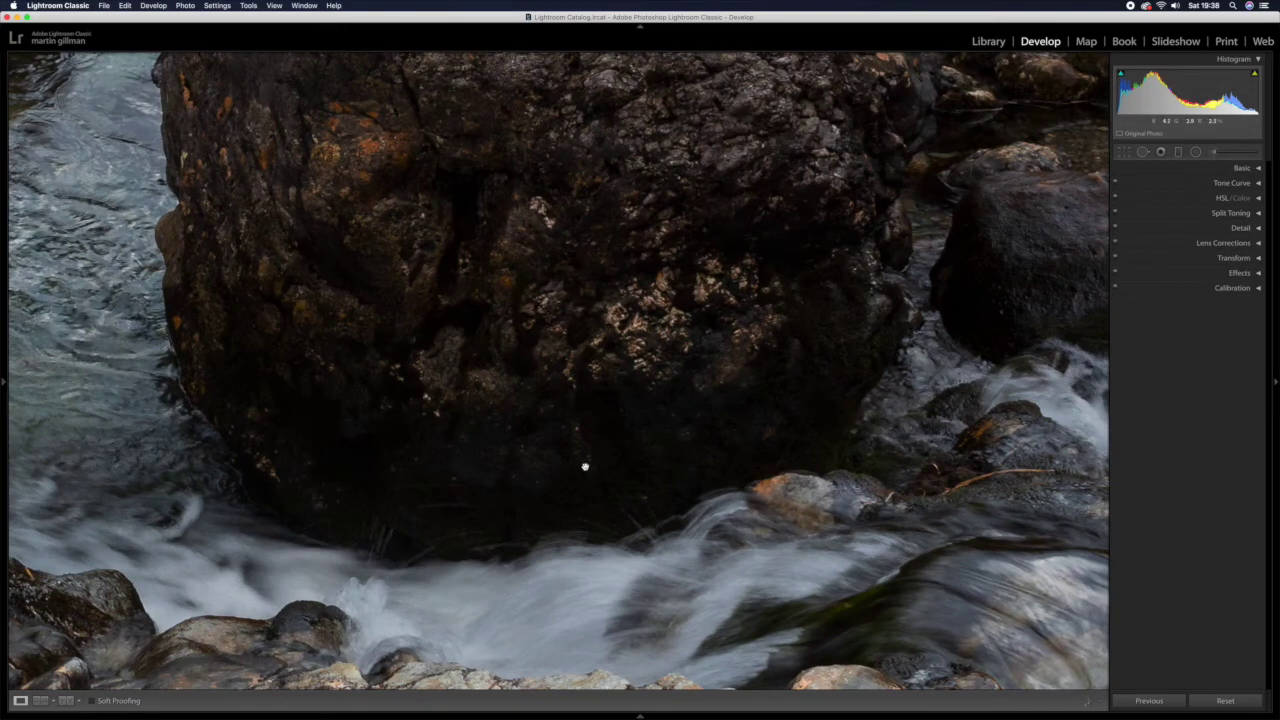
{"action": "left_click", "coordinate": [605, 325]}
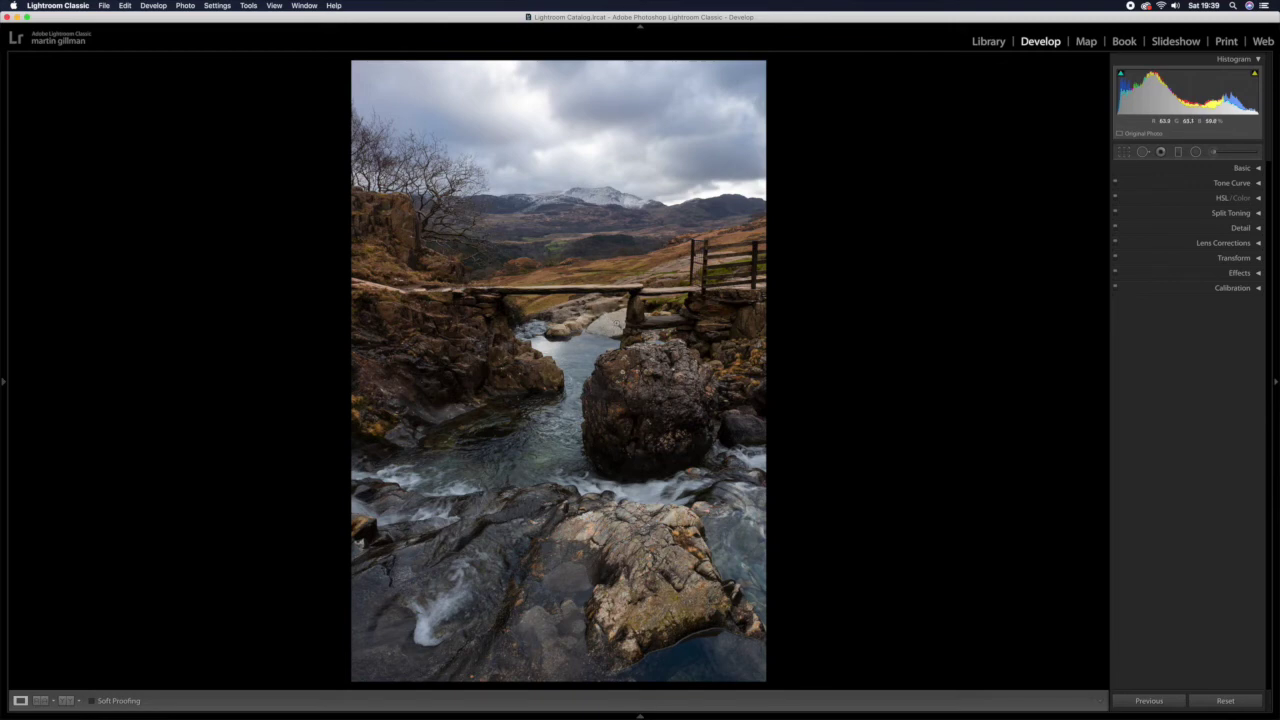
- Open the Adjustment Brush panel for a new mask
{"action": "left_click", "coordinate": [1216, 153]}
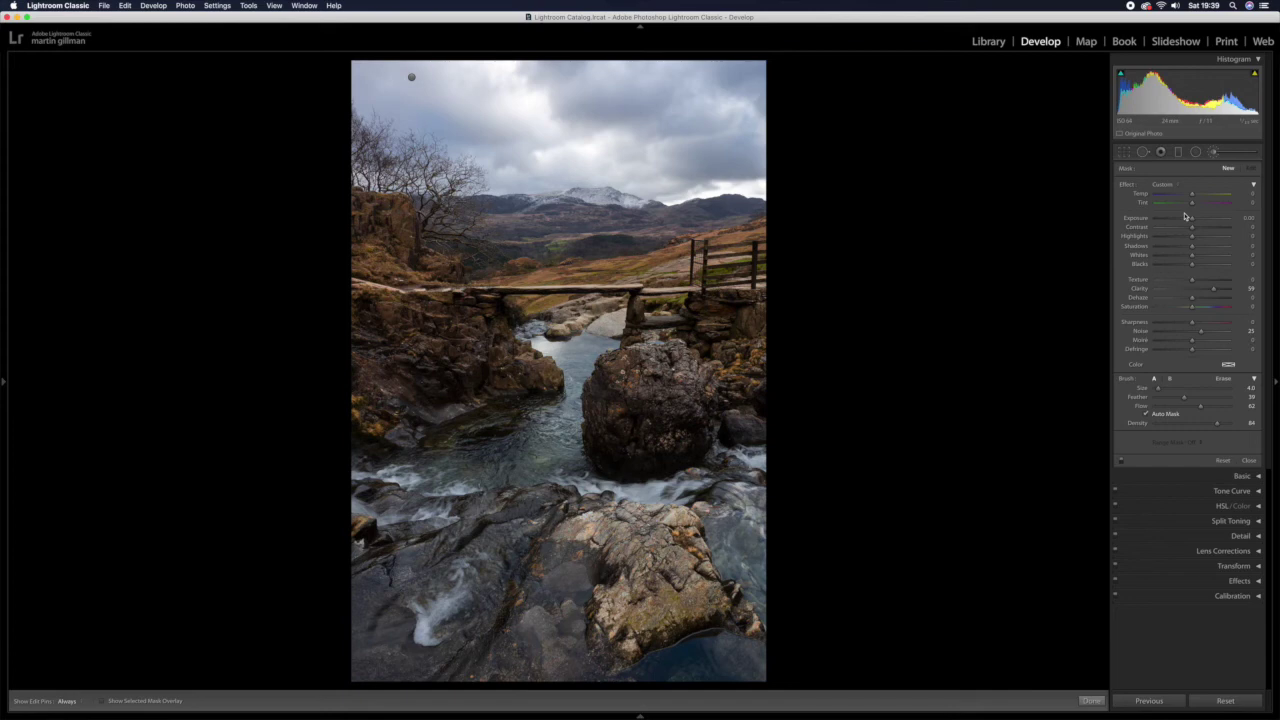
- Set the brush effect to Burn (Darken) with Exposure about -0.69 and a smaller brush size
{"action": "left_click", "coordinate": [1214, 153]}
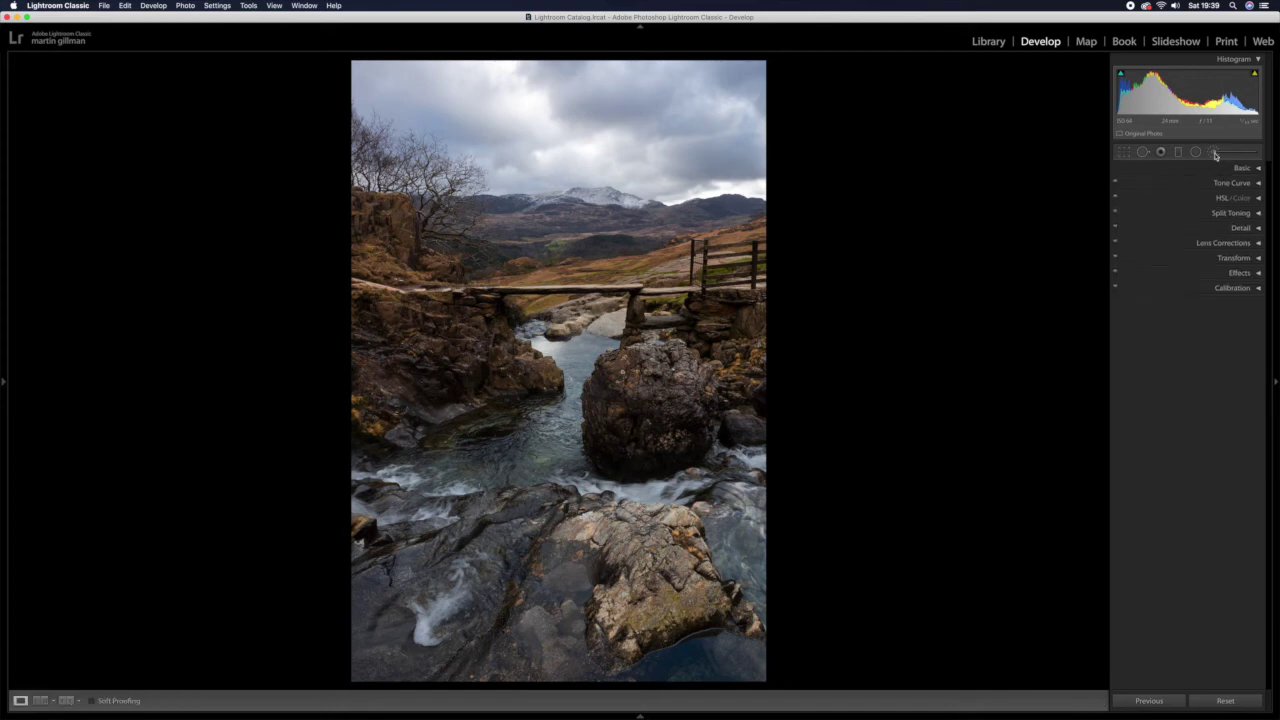
{"action": "left_click", "coordinate": [1215, 153]}
{"action": "left_click", "coordinate": [1171, 187]}
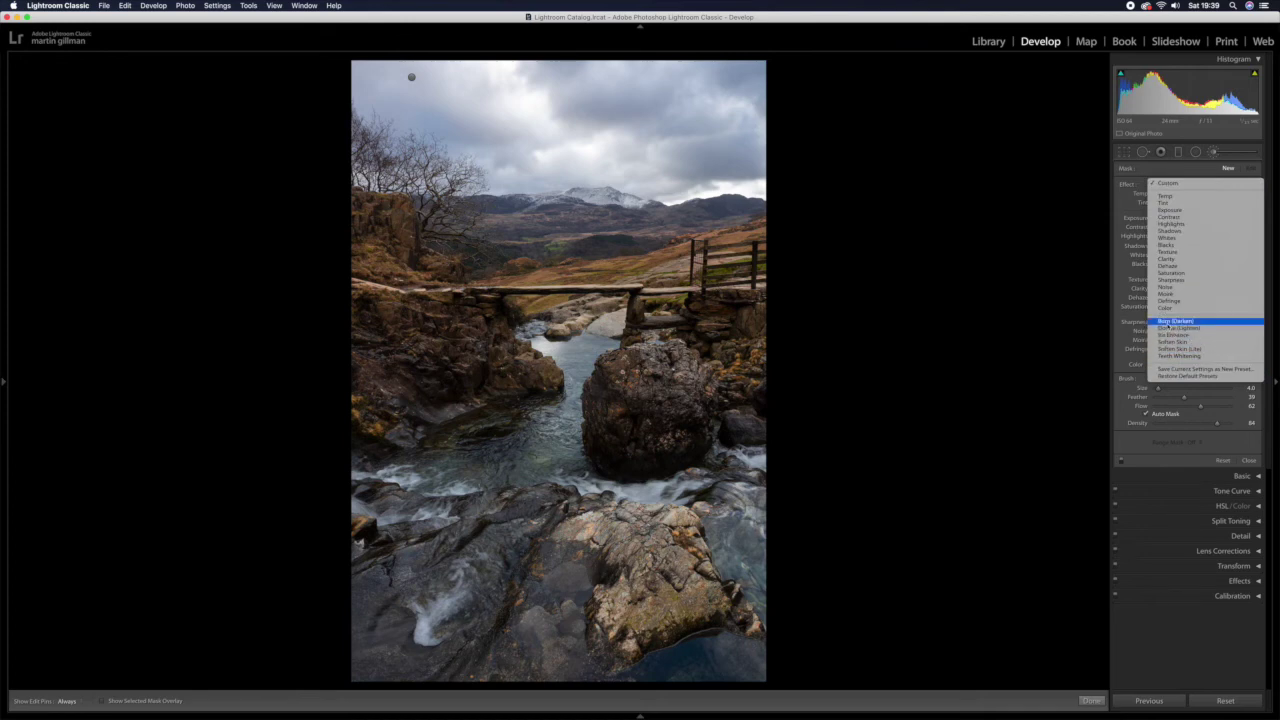
{"action": "left_click", "coordinate": [1169, 321]}
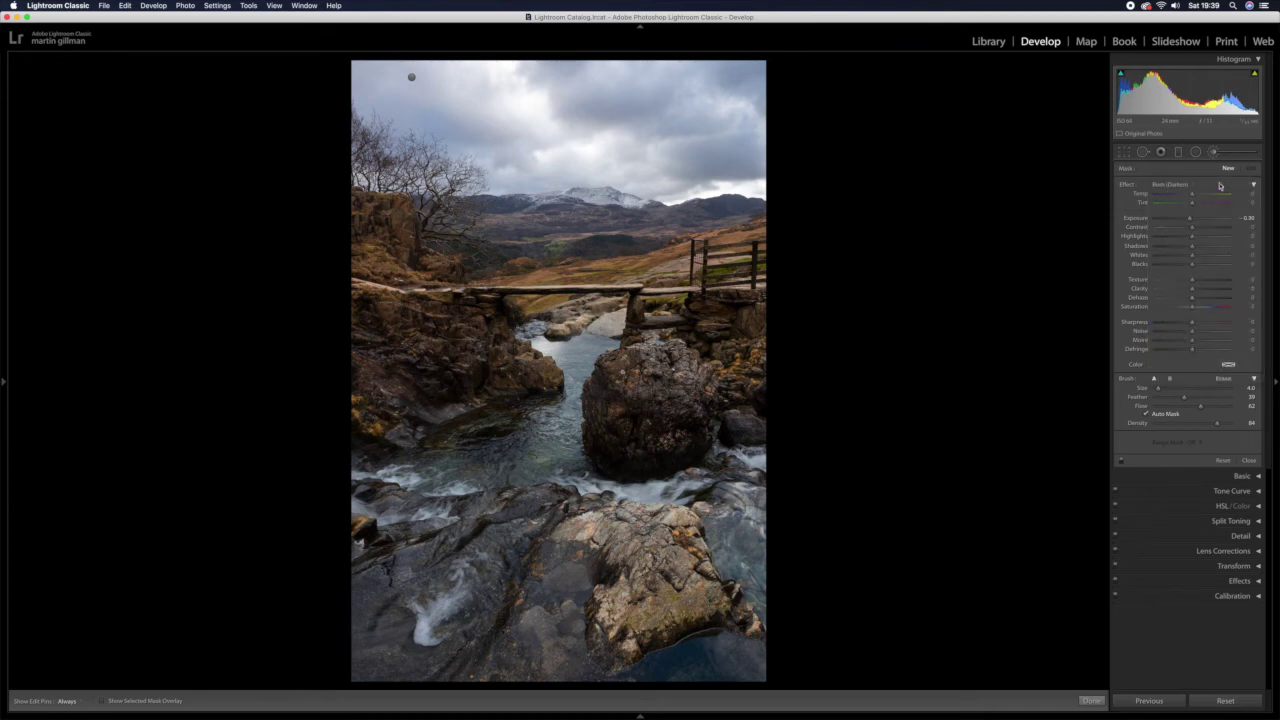
{"action": "left_click_drag", "start_coordinate": [1191, 225], "coordinate": [1187, 222]}
{"action": "key", "text": "bracketleft"}
{"action": "key", "text": "bracketleft"}
{"action": "key", "text": "bracketleft"}
- Paint the burn over the bottom-right water and the lower-left rocks
{"action": "mouse_move", "coordinate": [713, 654]}
{"action": "left_mouse_down"}
{"action": "mouse_move", "coordinate": [663, 674]}
{"action": "mouse_move", "coordinate": [740, 663]}
{"action": "mouse_move", "coordinate": [770, 565]}
{"action": "mouse_move", "coordinate": [748, 535]}
{"action": "left_mouse_up"}
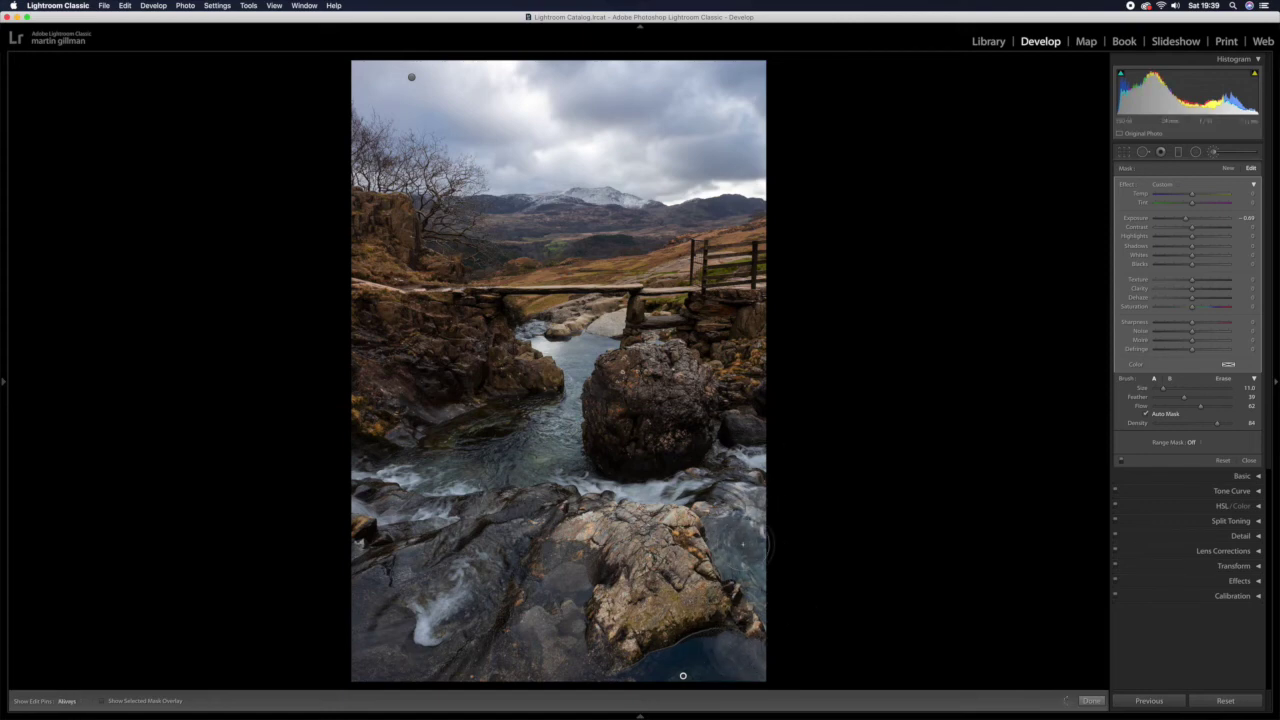
{"action": "key", "text": "h"}
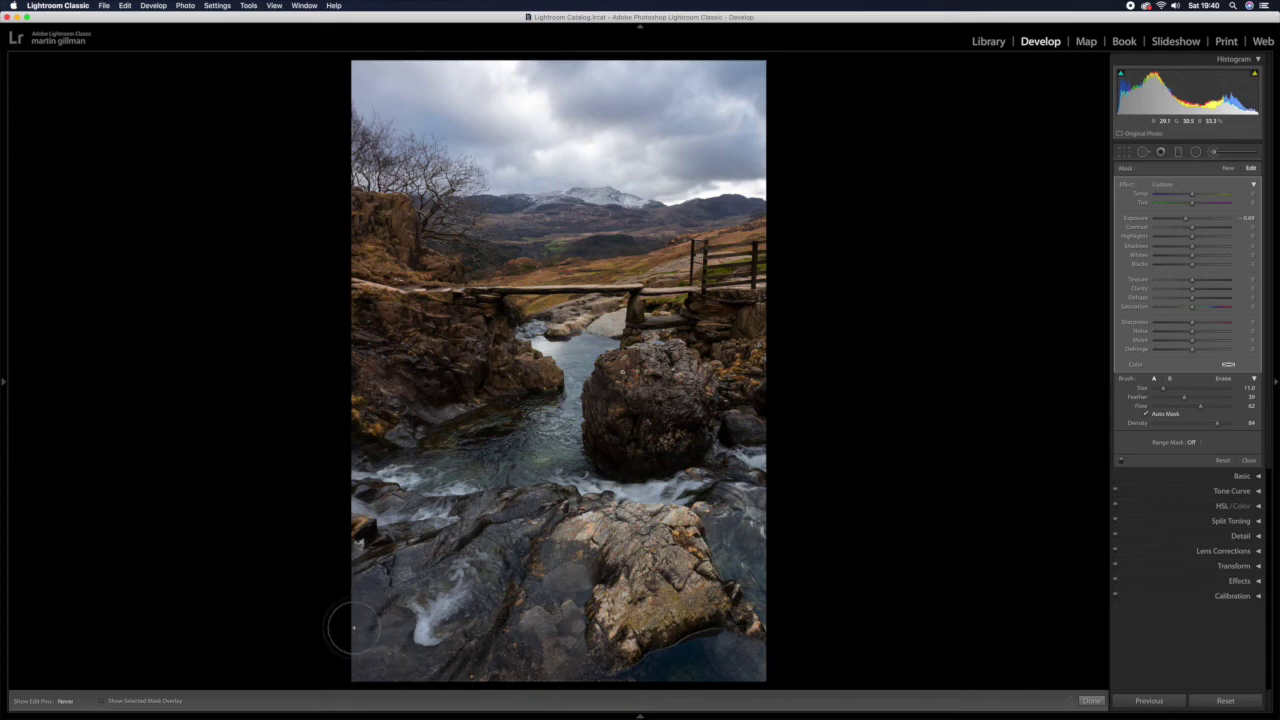
{"action": "mouse_move", "coordinate": [353, 628]}
{"action": "left_mouse_down"}
{"action": "mouse_move", "coordinate": [362, 640]}
{"action": "mouse_move", "coordinate": [345, 610]}
{"action": "left_mouse_up"}
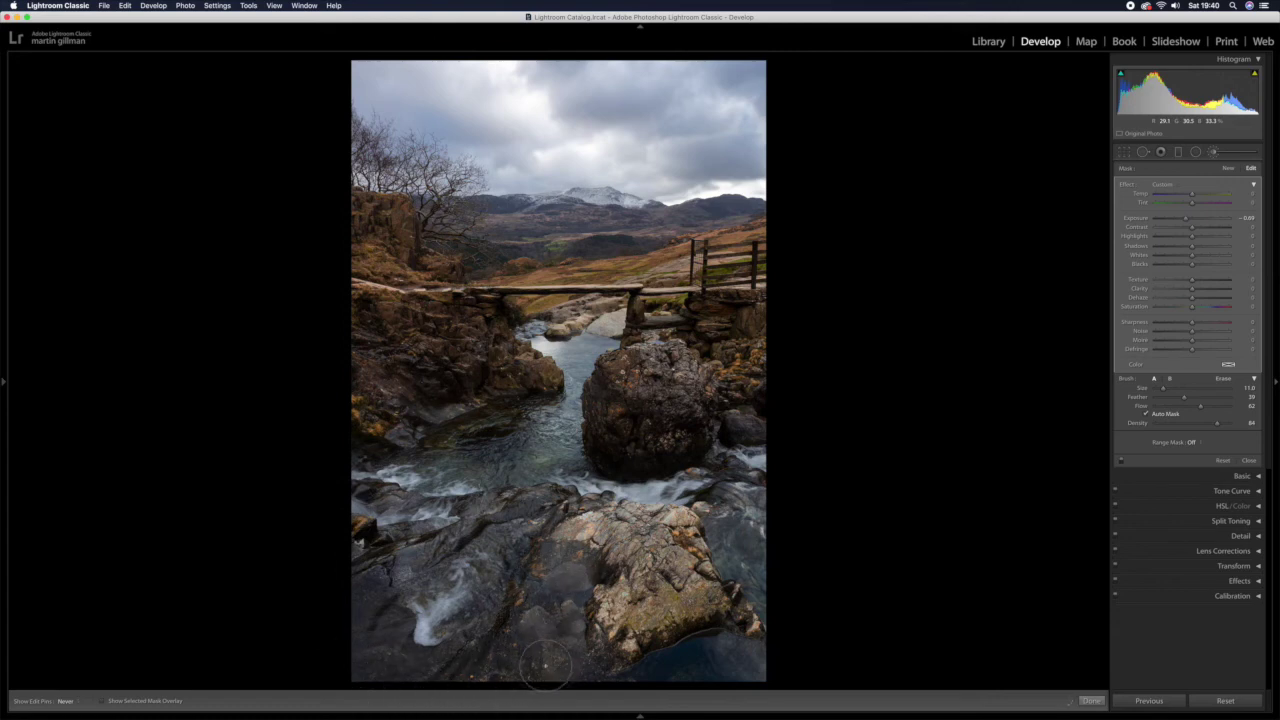
{"action": "key", "text": "h"}
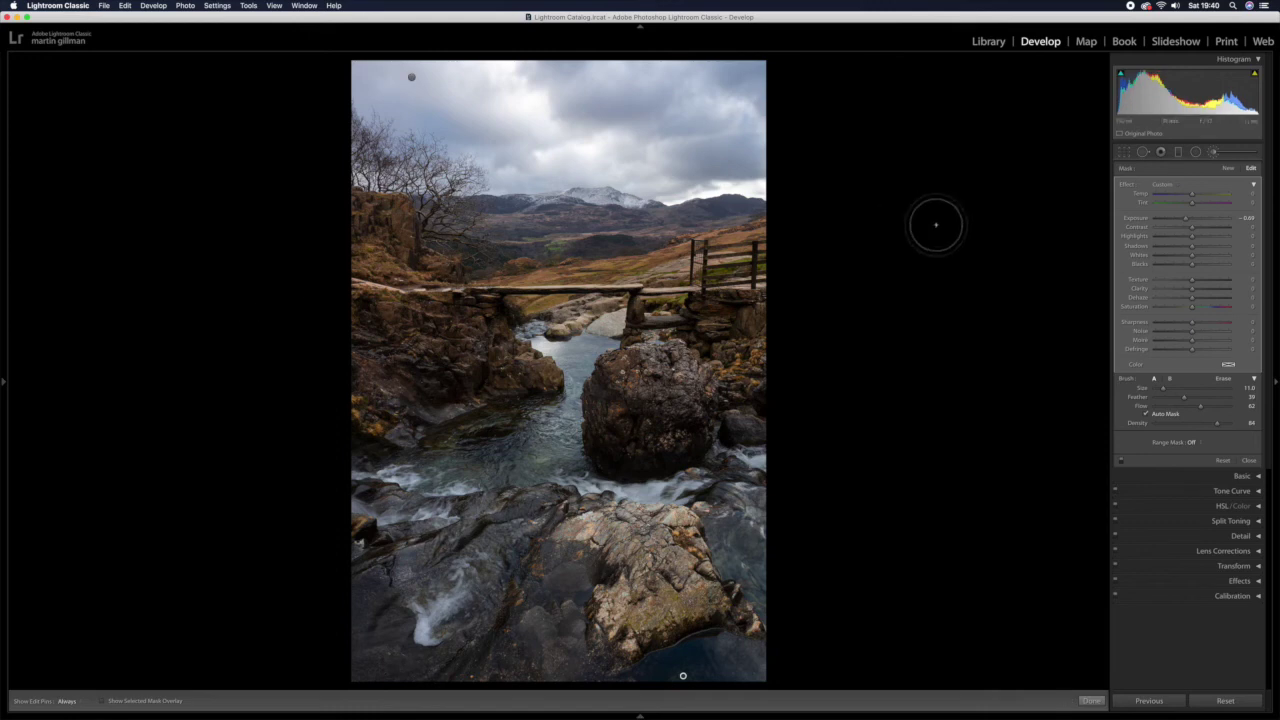
- Shrink the brush to size 4 and burn the water just below the bridge
{"action": "scroll", "coordinate": [683, 675], "scroll_direction": "down", "scroll_amount": 7}
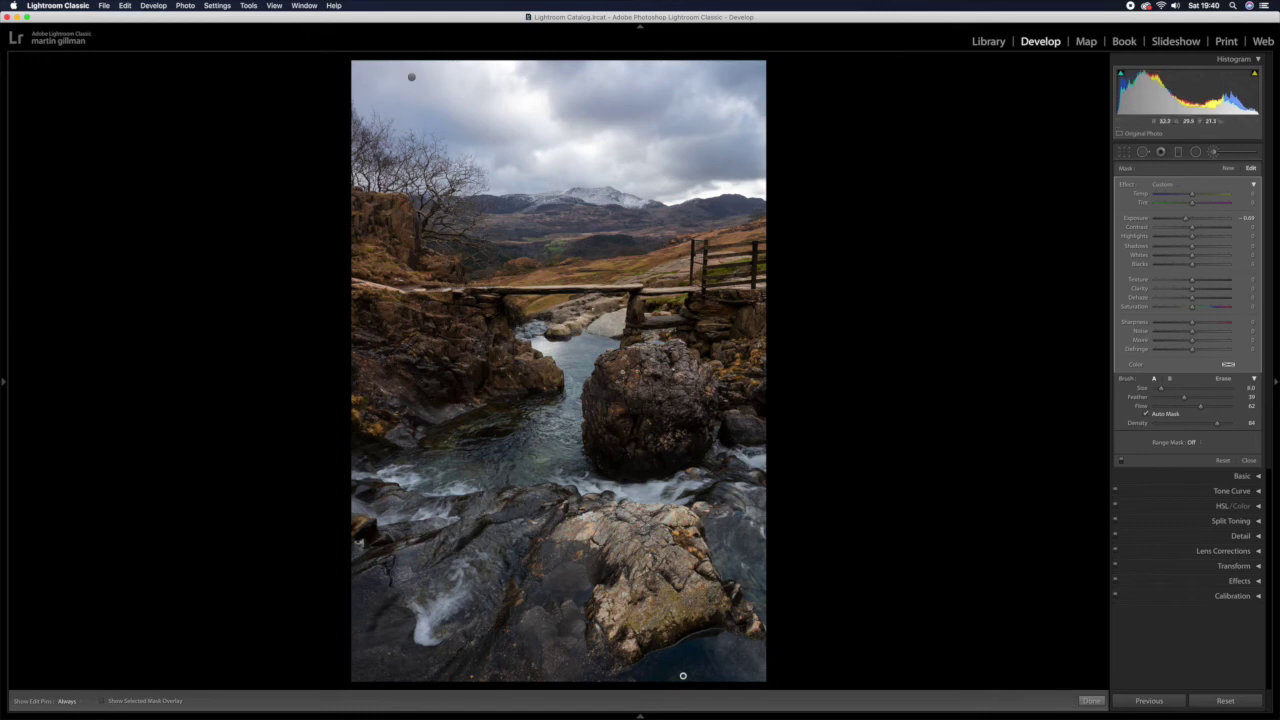
{"action": "key", "text": "h"}
{"action": "left_click_drag", "start_coordinate": [610, 318], "coordinate": [568, 326]}
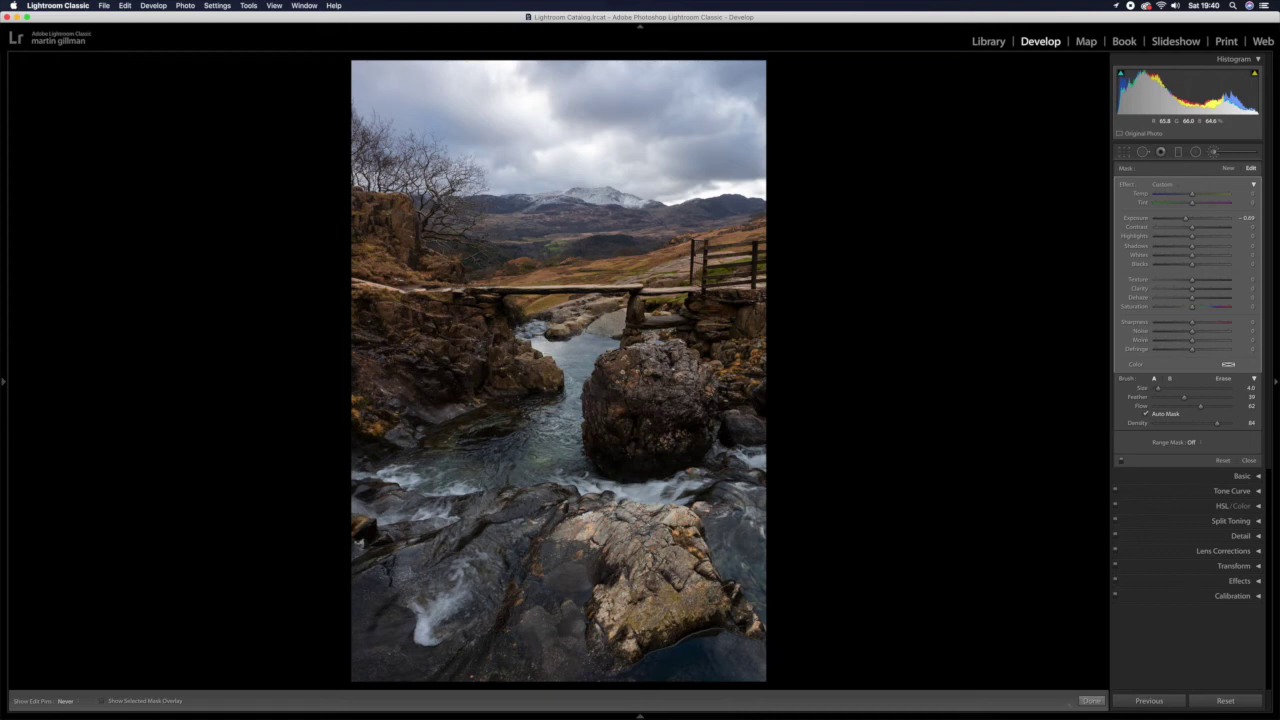
{"action": "key", "text": "h"}
- Toggle the brush adjustments off and on repeatedly to compare, leaving them on
{"action": "left_click", "coordinate": [1121, 462]}
{"action": "left_click", "coordinate": [1121, 463]}
{"action": "left_click", "coordinate": [1121, 463]}
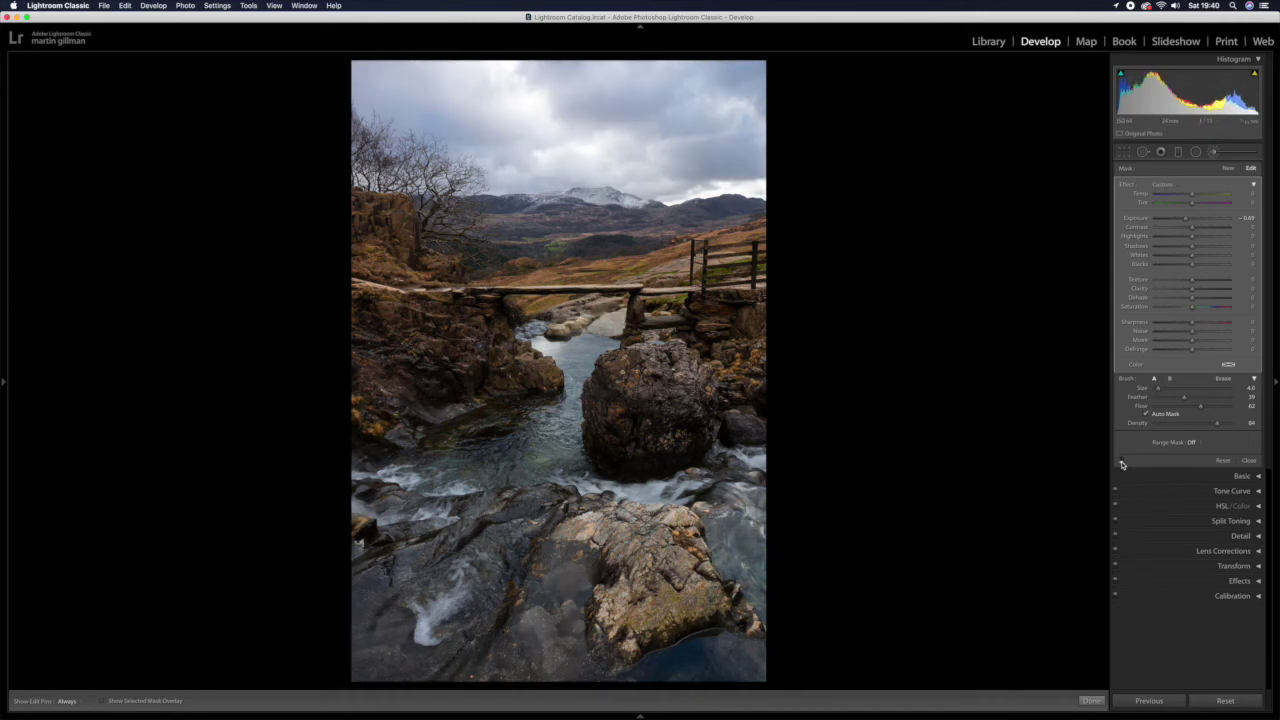
{"action": "left_click", "coordinate": [1121, 463]}
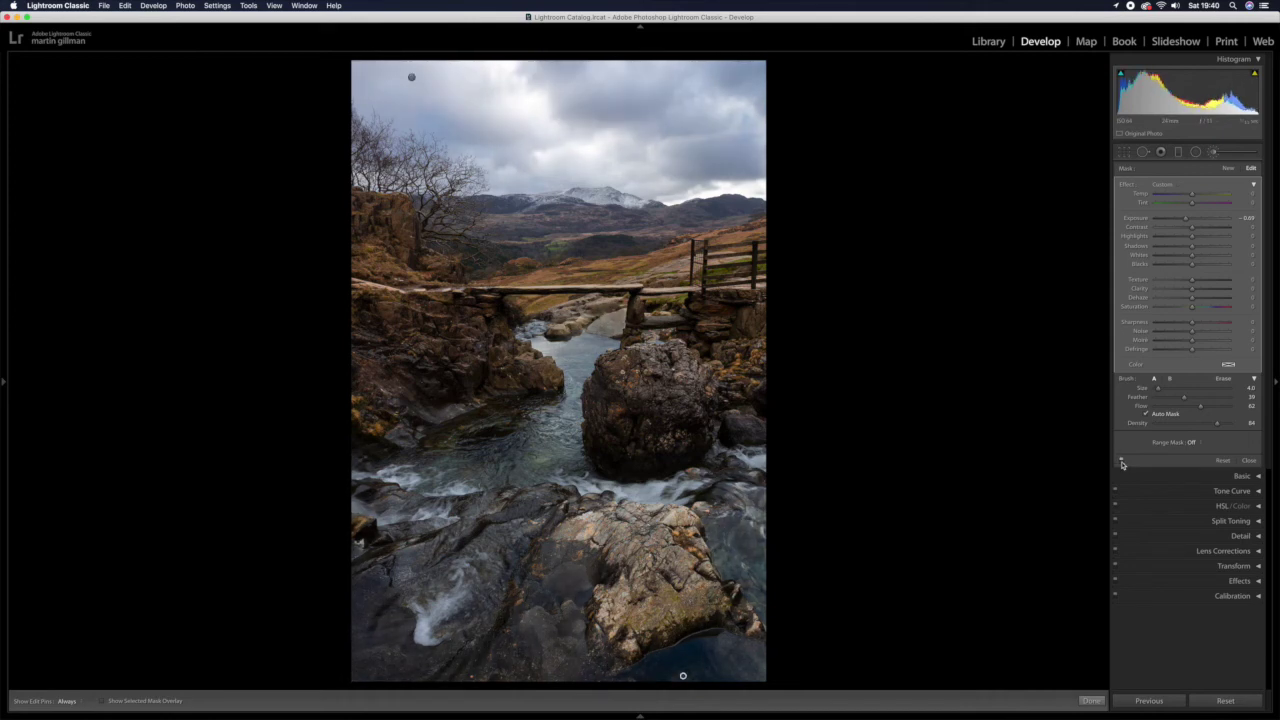
{"action": "left_click", "coordinate": [1121, 463]}
{"action": "left_click", "coordinate": [1121, 463]}
{"action": "left_click", "coordinate": [1121, 463]}
{"action": "left_click", "coordinate": [1121, 463]}
{"action": "left_click", "coordinate": [1121, 463]}
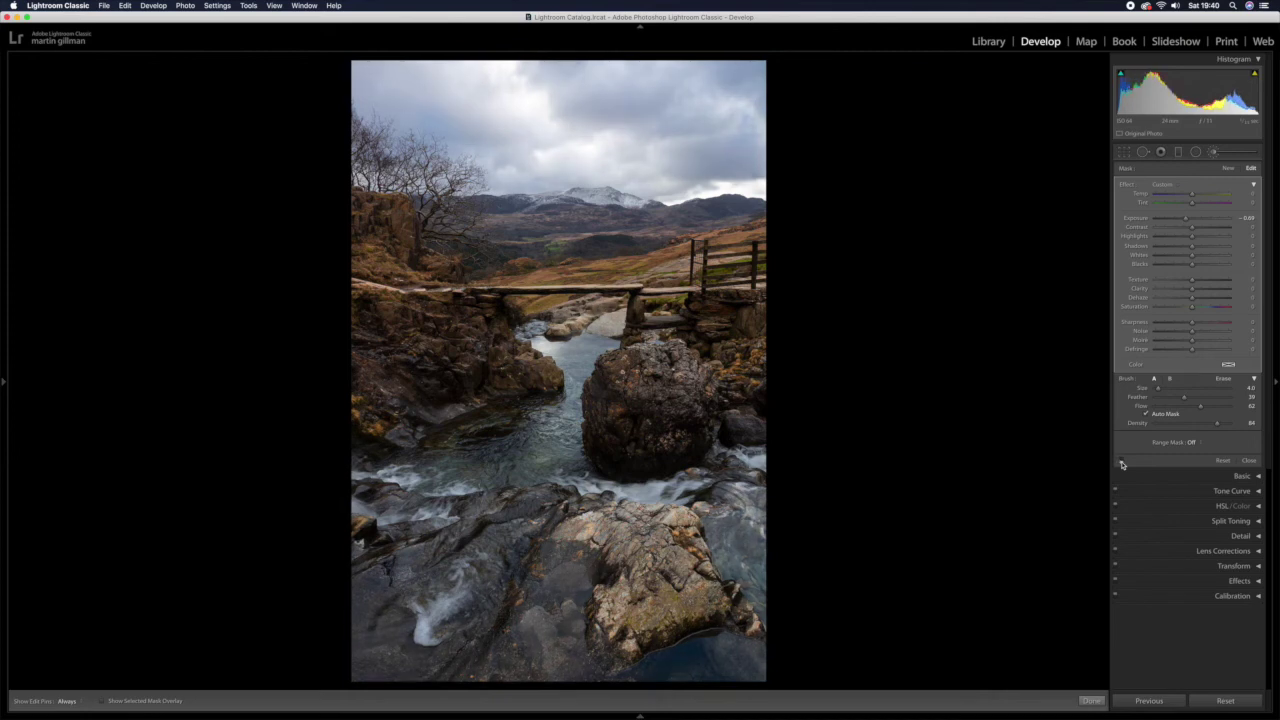
{"action": "left_click", "coordinate": [1121, 463]}
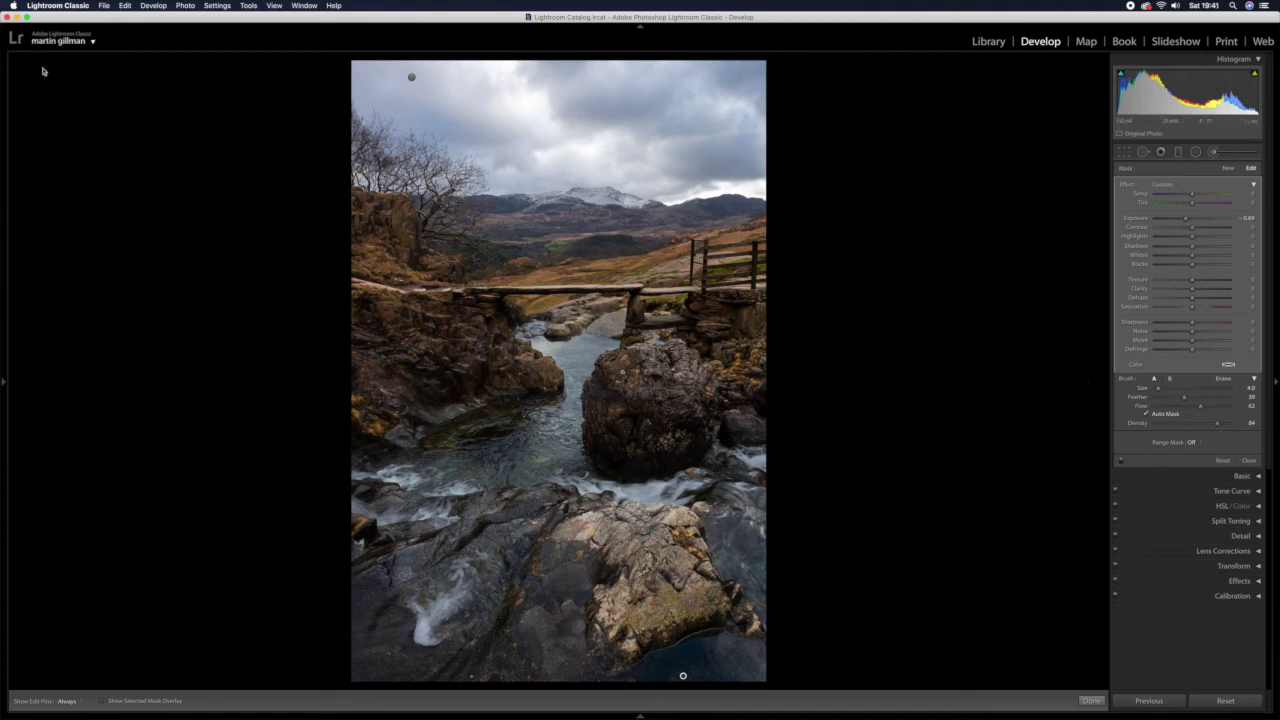
- Enlarge the brush to size 10 and burn along the top edge of the sky
{"action": "key", "text": "bracketright"}
{"action": "key", "text": "bracketright"}
{"action": "key", "text": "bracketright"}
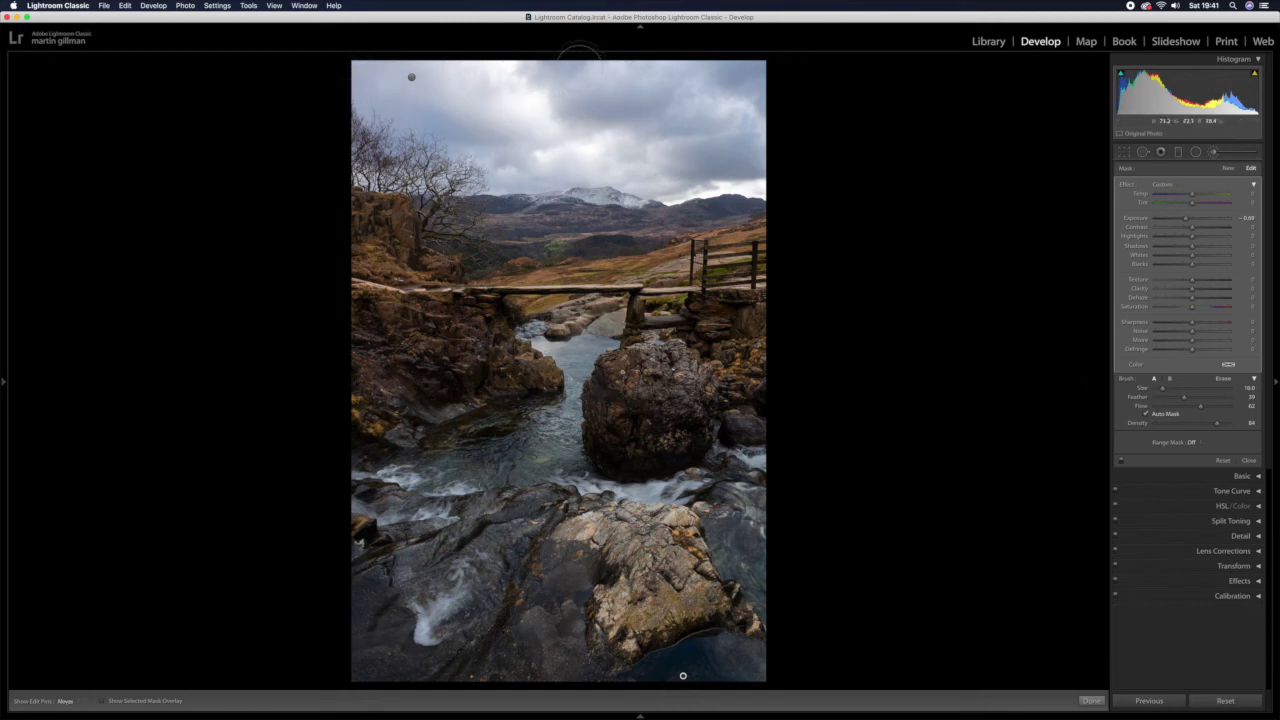
{"action": "key", "text": "h"}
{"action": "mouse_move", "coordinate": [663, 50]}
{"action": "left_mouse_down"}
{"action": "mouse_move", "coordinate": [411, 50]}
{"action": "mouse_move", "coordinate": [360, 67]}
{"action": "mouse_move", "coordinate": [358, 85]}
{"action": "mouse_move", "coordinate": [514, 75]}
{"action": "mouse_move", "coordinate": [568, 52]}
{"action": "mouse_move", "coordinate": [620, 76]}
{"action": "mouse_move", "coordinate": [683, 68]}
{"action": "mouse_move", "coordinate": [764, 85]}
{"action": "mouse_move", "coordinate": [772, 70]}
{"action": "mouse_move", "coordinate": [779, 131]}
{"action": "mouse_move", "coordinate": [752, 160]}
{"action": "mouse_move", "coordinate": [775, 129]}
{"action": "mouse_move", "coordinate": [753, 54]}
{"action": "mouse_move", "coordinate": [765, 83]}
{"action": "mouse_move", "coordinate": [711, 67]}
{"action": "mouse_move", "coordinate": [479, 65]}
{"action": "mouse_move", "coordinate": [408, 50]}
{"action": "mouse_move", "coordinate": [360, 90]}
{"action": "mouse_move", "coordinate": [367, 50]}
{"action": "mouse_move", "coordinate": [580, 56]}
{"action": "left_mouse_up"}
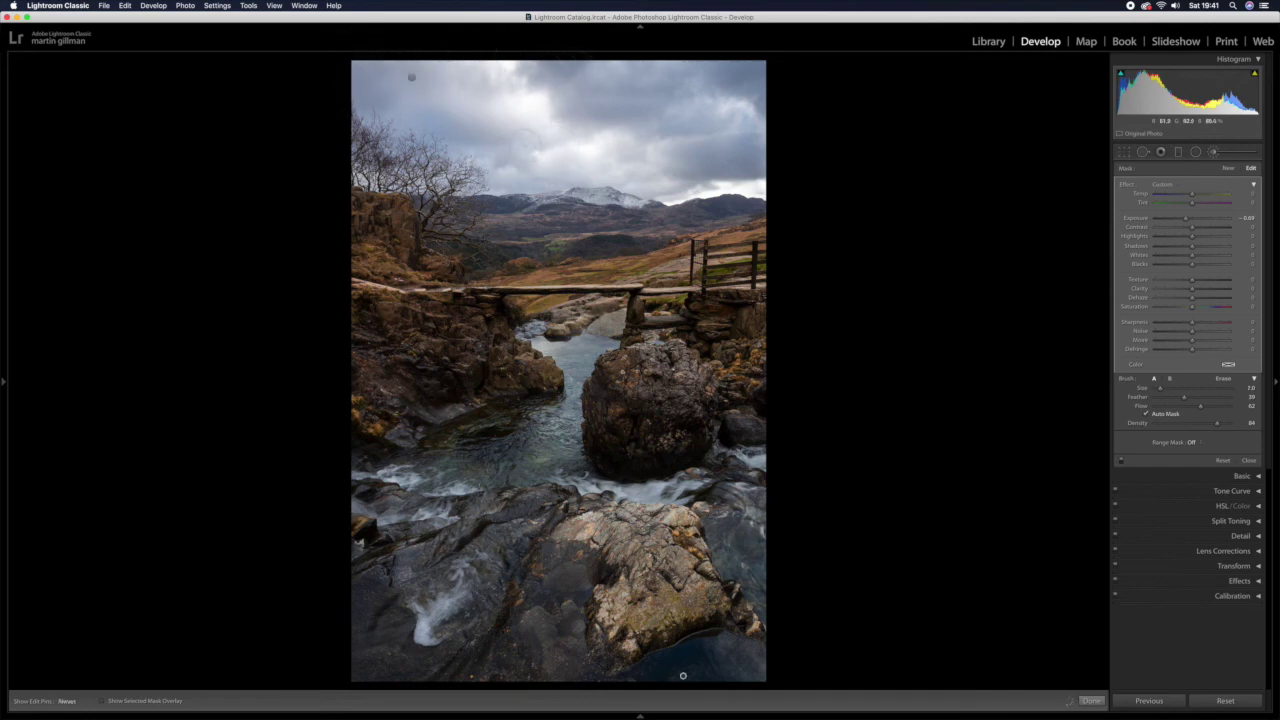
{"action": "key", "text": "h"}
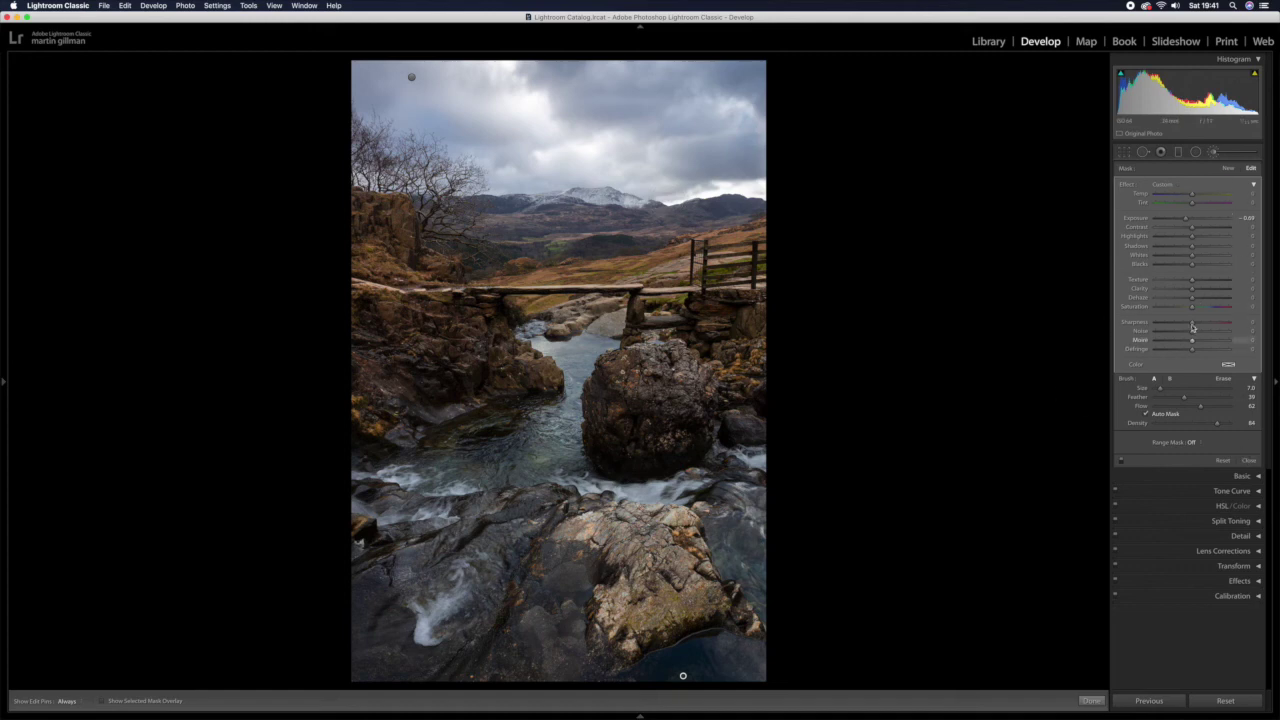
- Close the brush panel and raise overall Saturation in the Basic panel to +26
{"action": "left_click", "coordinate": [1249, 460]}
{"action": "left_click", "coordinate": [1172, 168]}
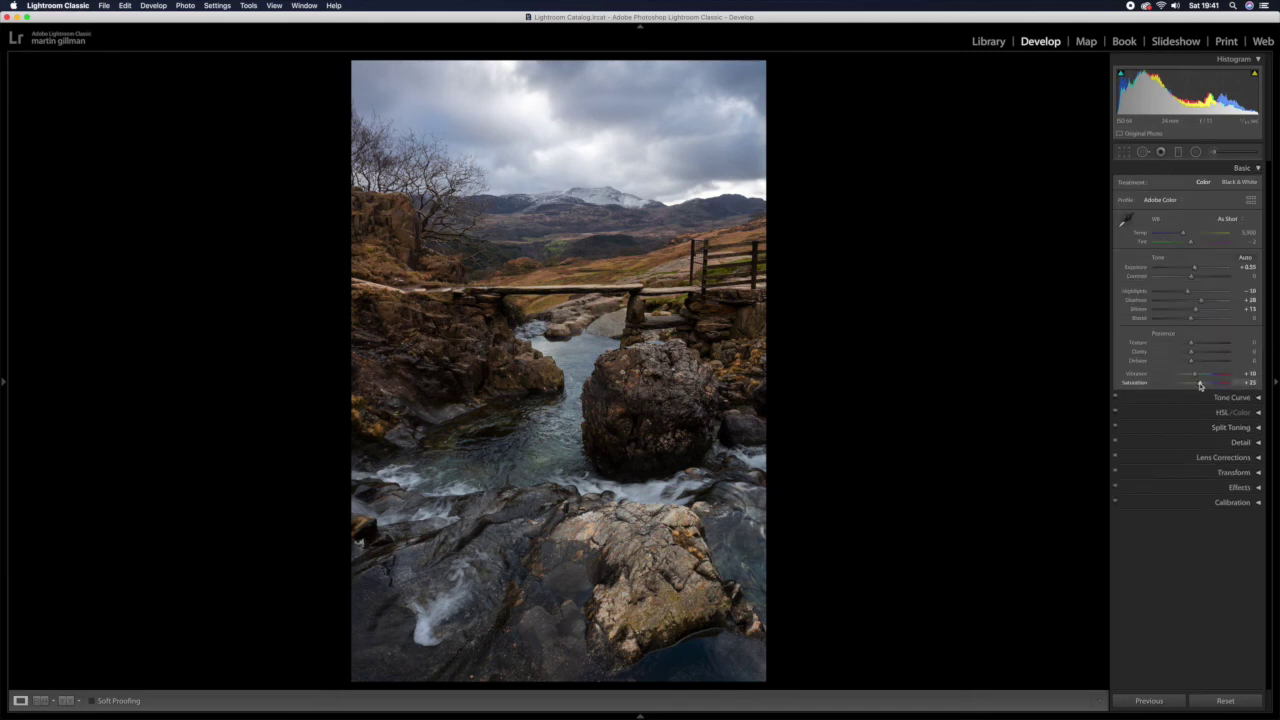
{"action": "left_click_drag", "start_coordinate": [1200, 385], "coordinate": [1204, 385]}
- Check the boulder at 1:1 with Z, then fit the whole photo back in view
{"action": "key", "text": "z"}
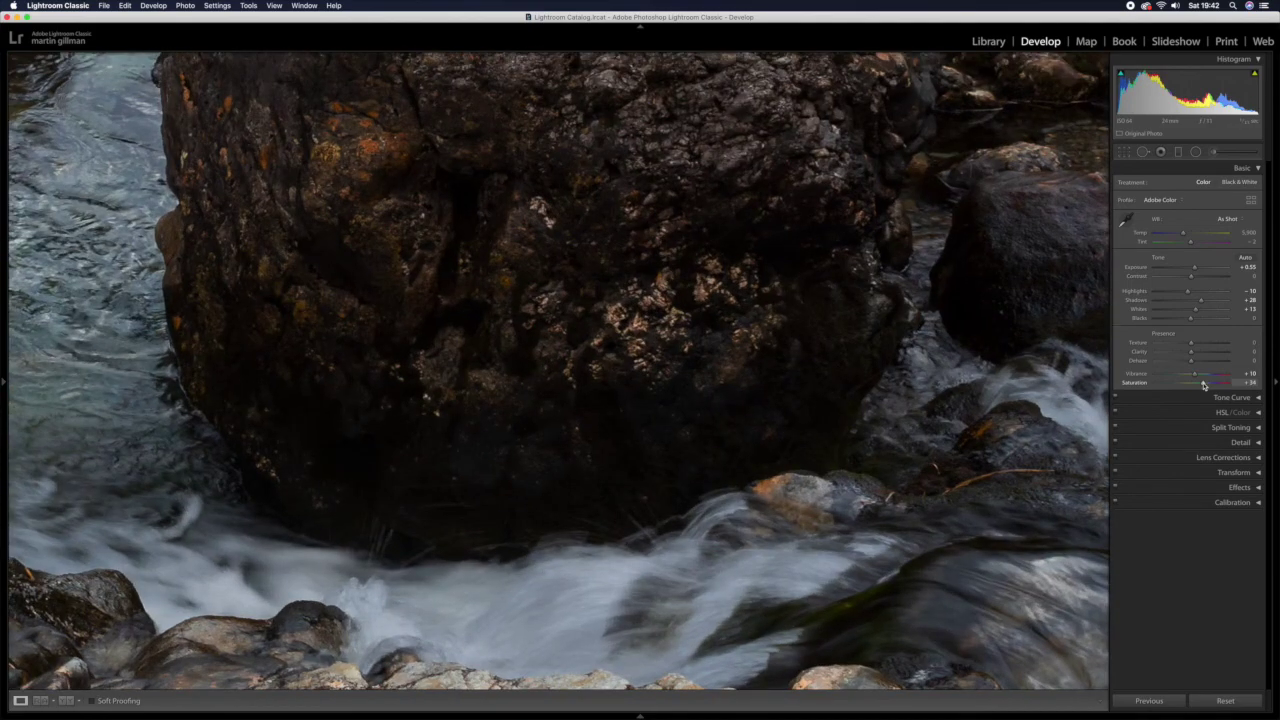
{"action": "key", "text": "z"}
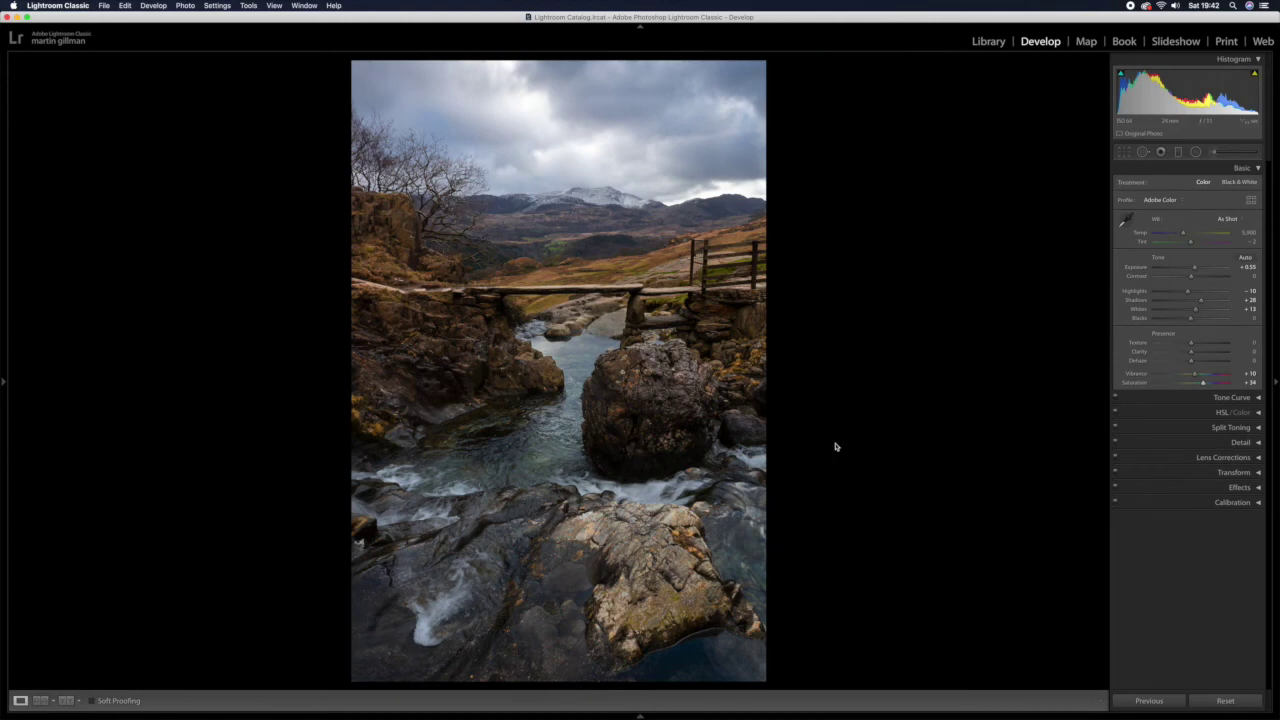
- Compare the edit with the original in Before & After Left/Right, then return to the edited view
{"action": "key", "text": "y"}
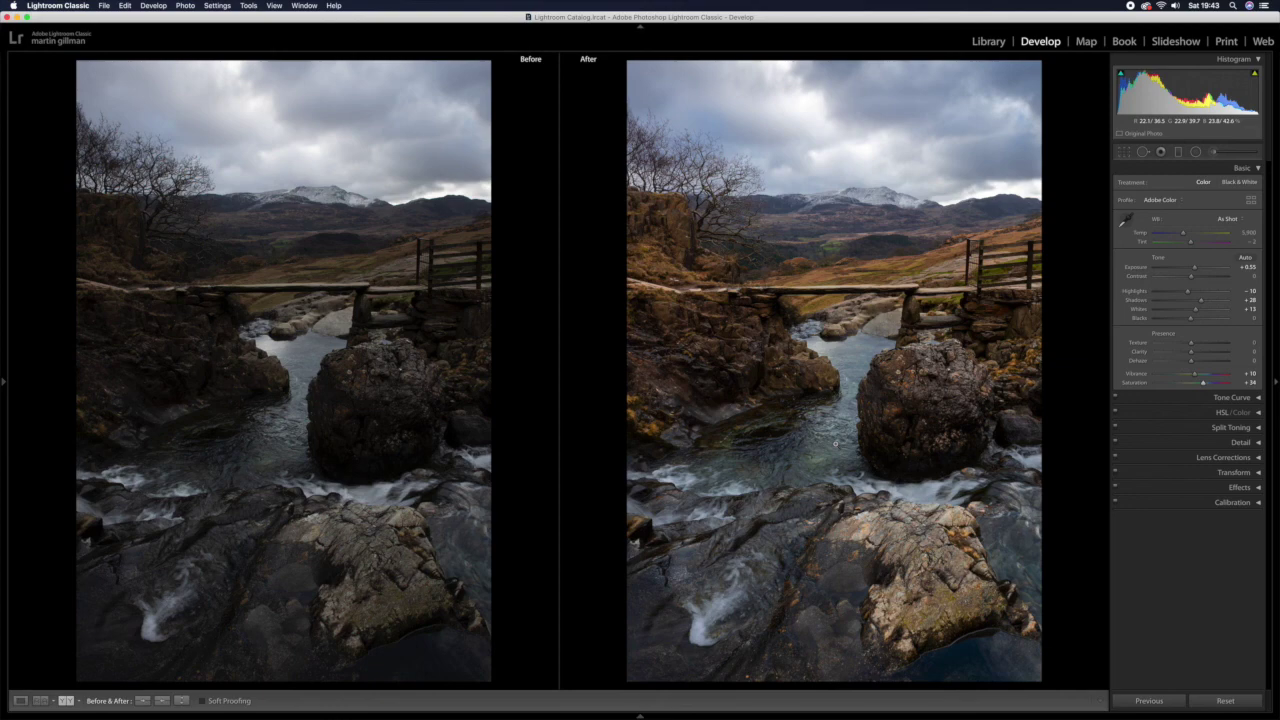
{"action": "key", "text": "y"}
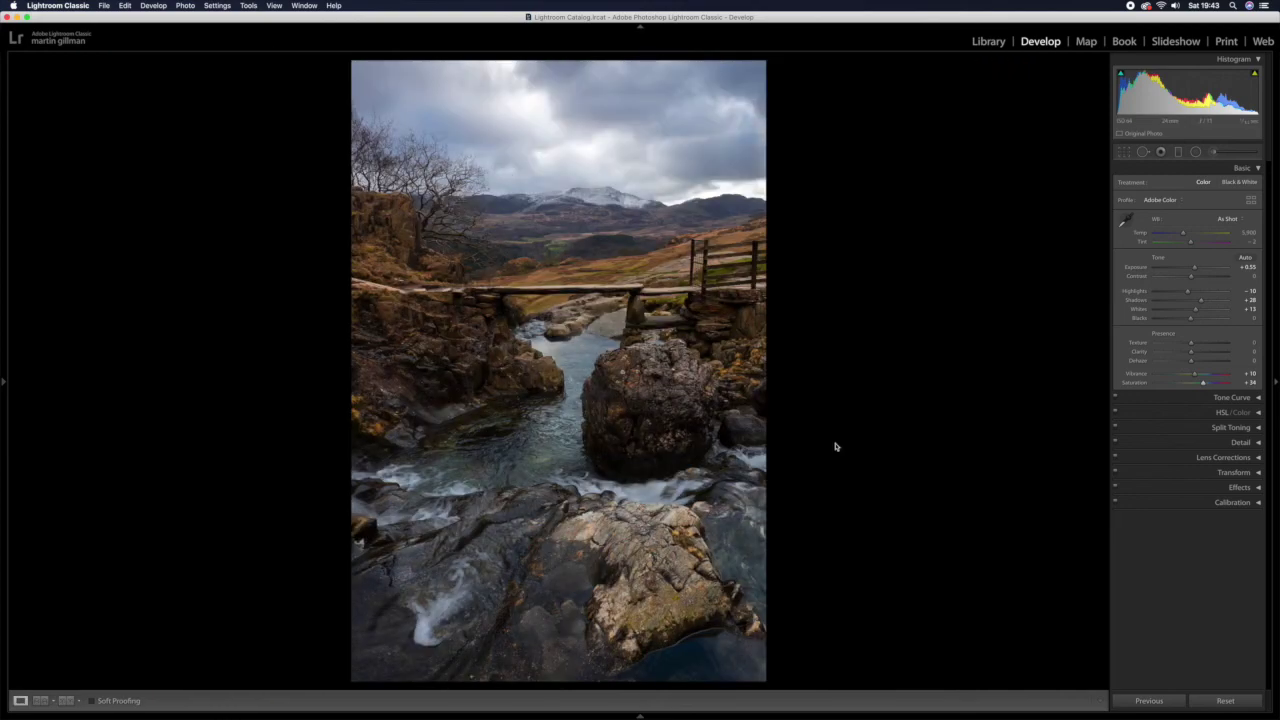